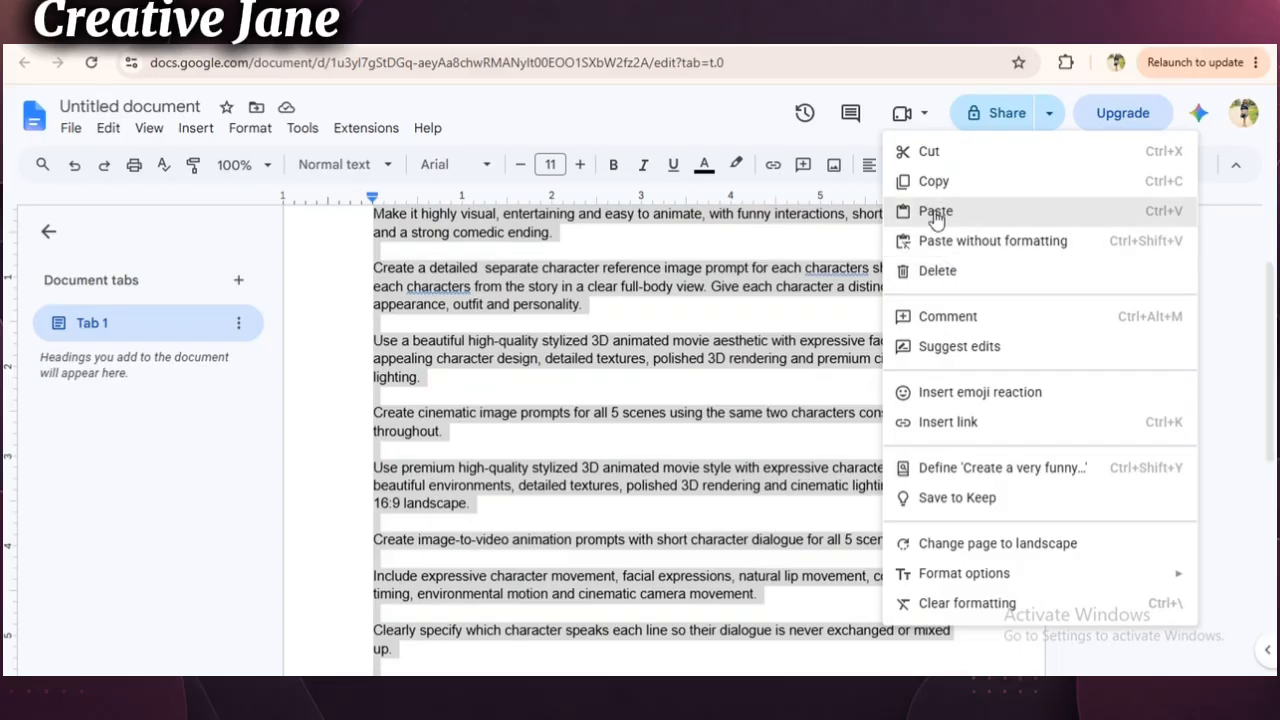
- Copy the selected 5-scene 3D animated story prompt from the document, paste it into a new Claude chat and send it
click(932, 184)
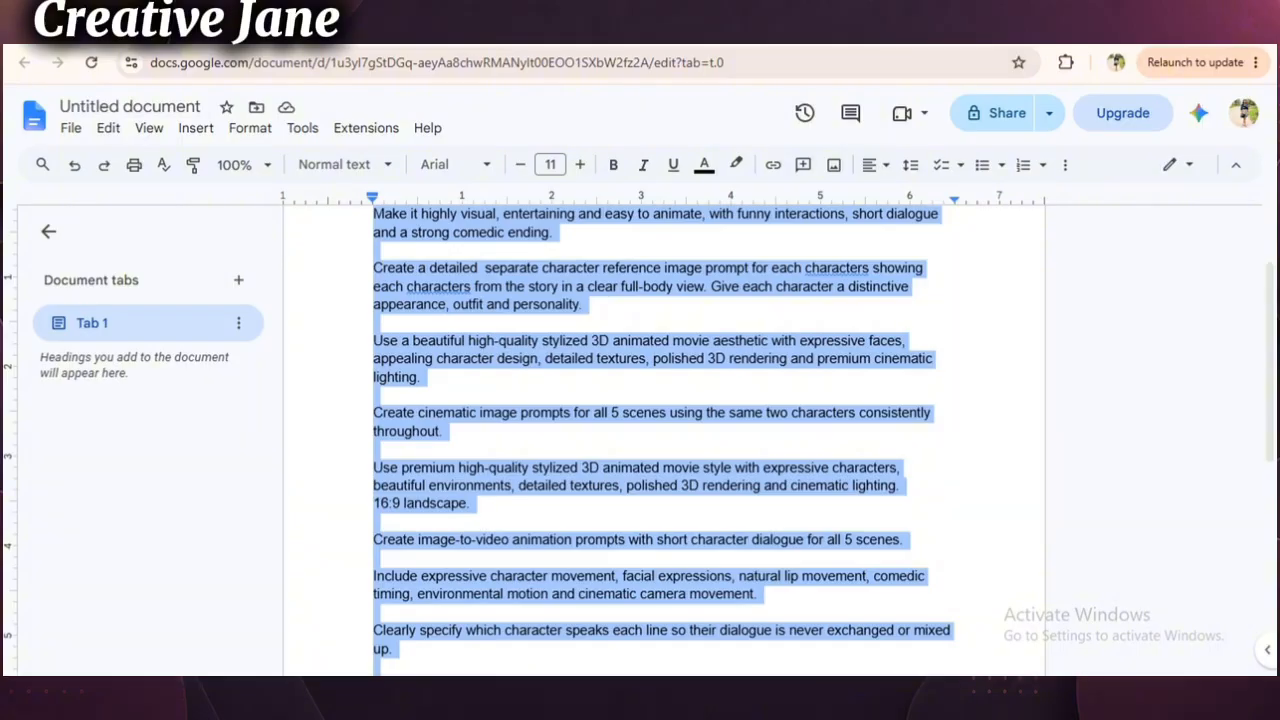
key(ctrl+Tab)
right_click(451, 383)
click(491, 461)
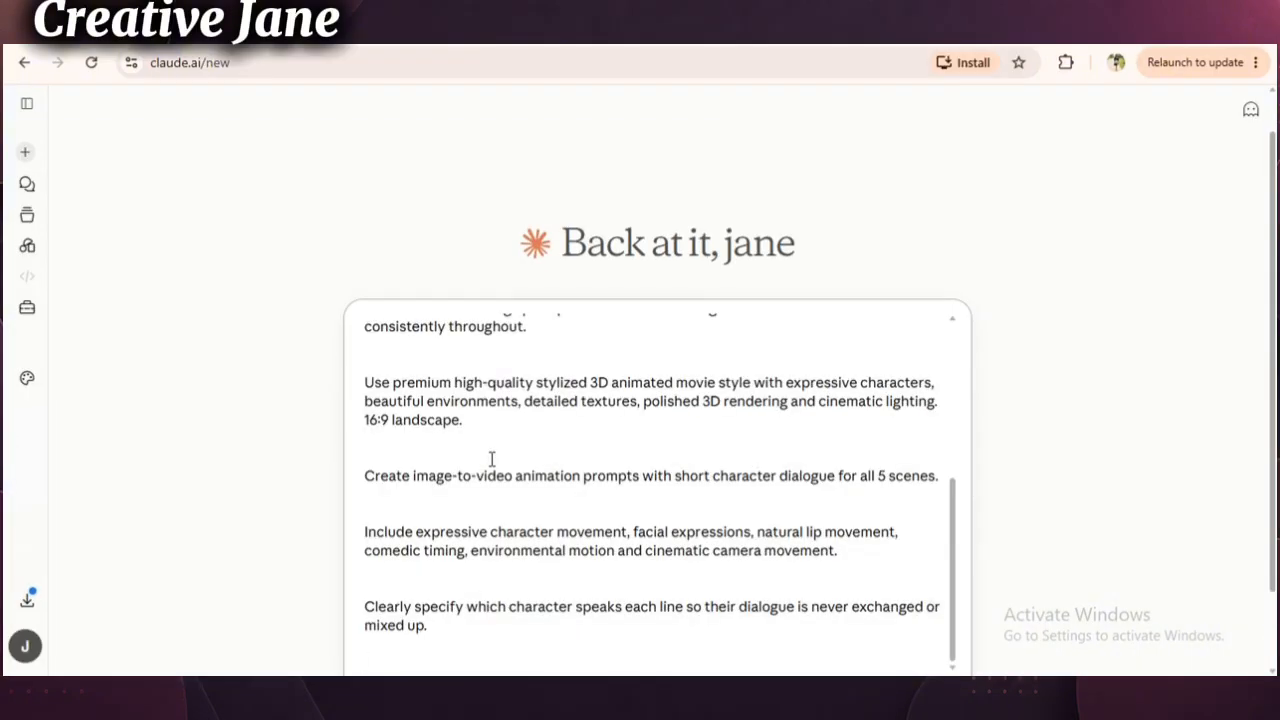
click(937, 608)
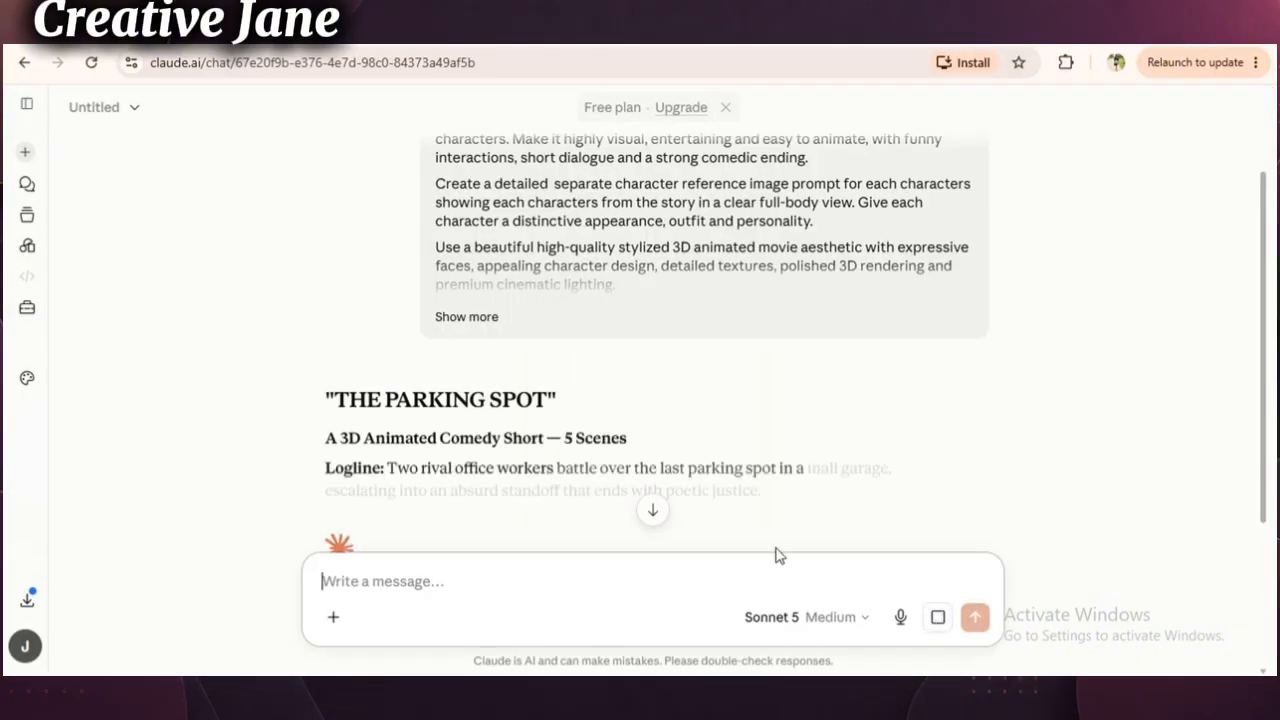
- Read through Claude's response, covering the story, the character reference prompts and the image and video prompts for all scenes
click(973, 495)
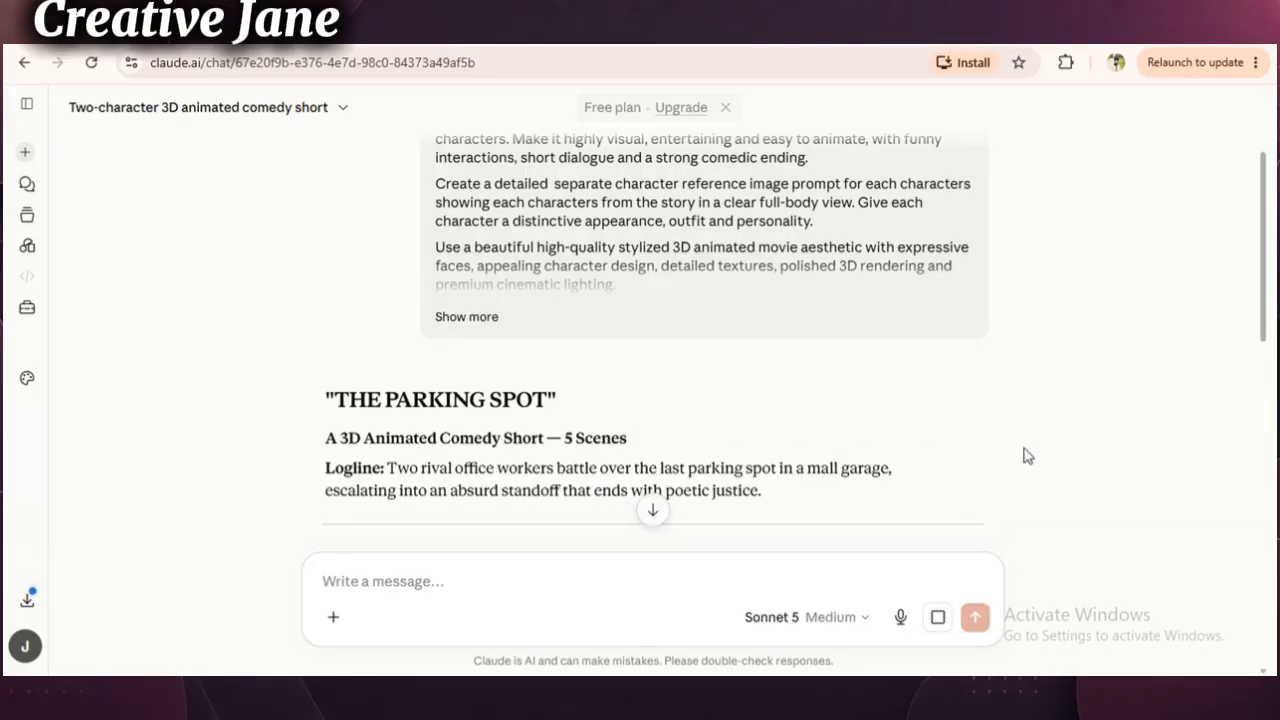
scroll(1030, 452, down, 2)
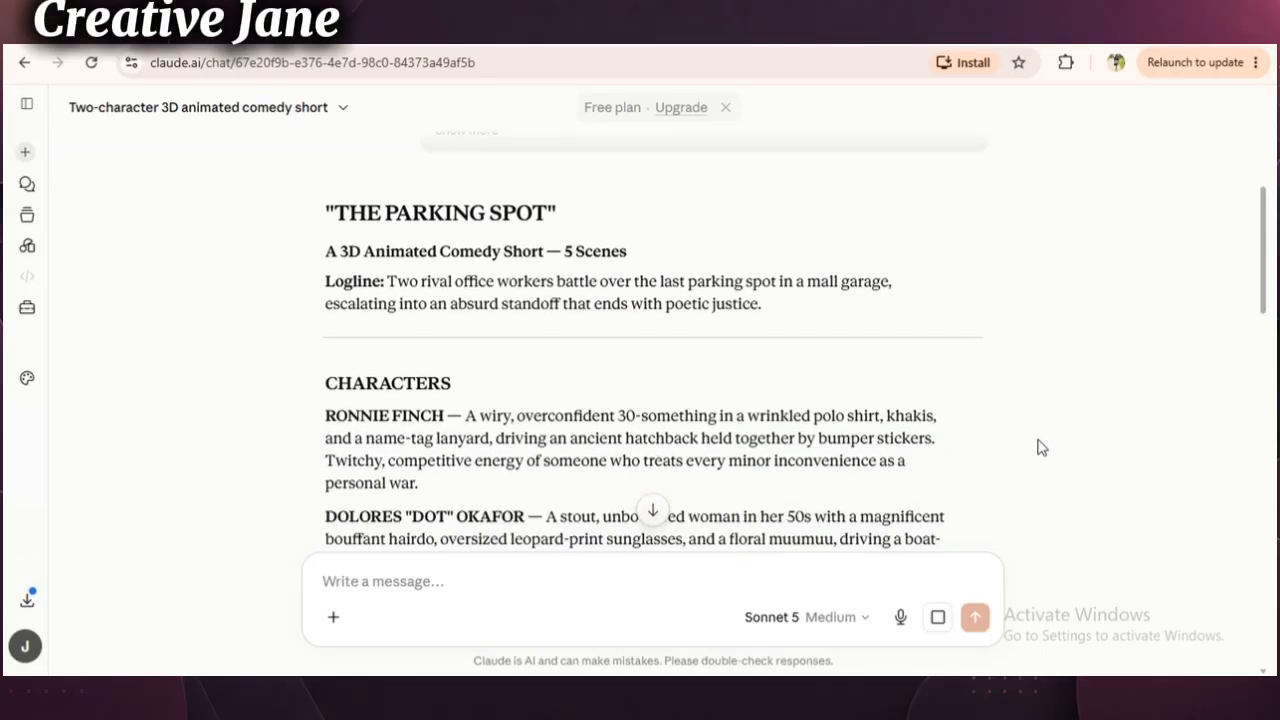
scroll(1040, 447, down, 1)
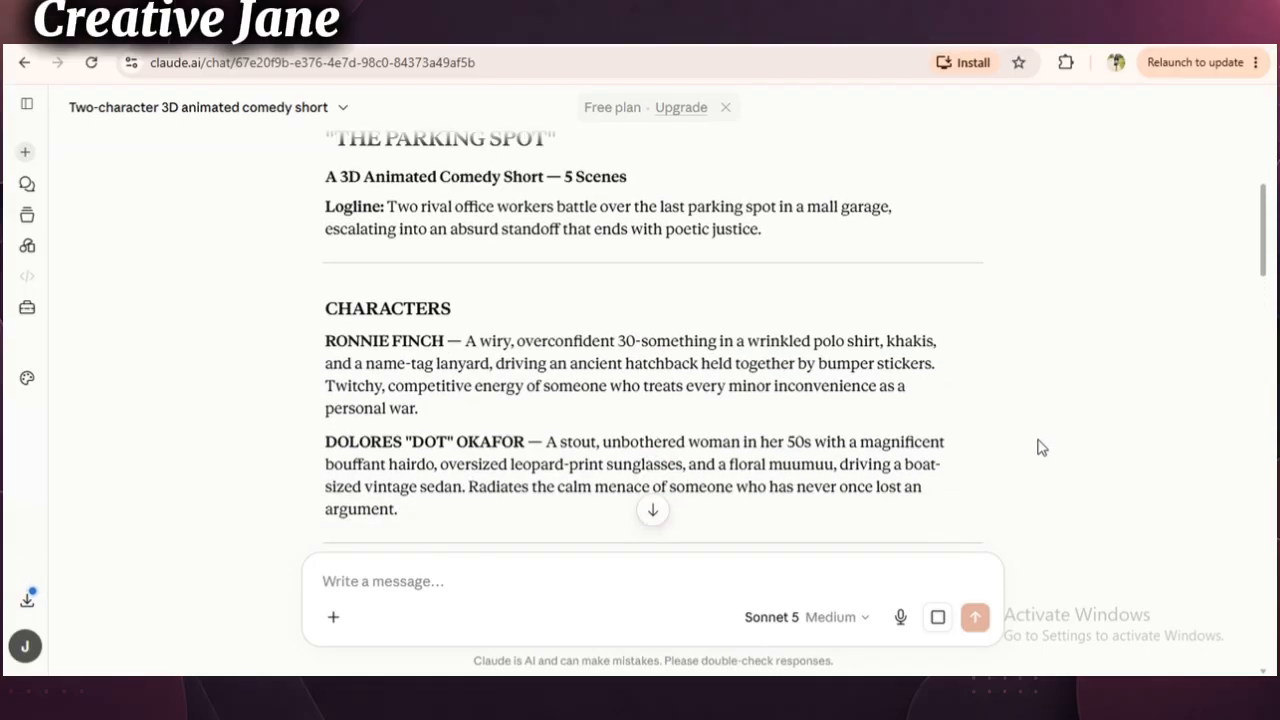
scroll(1040, 447, down, 8)
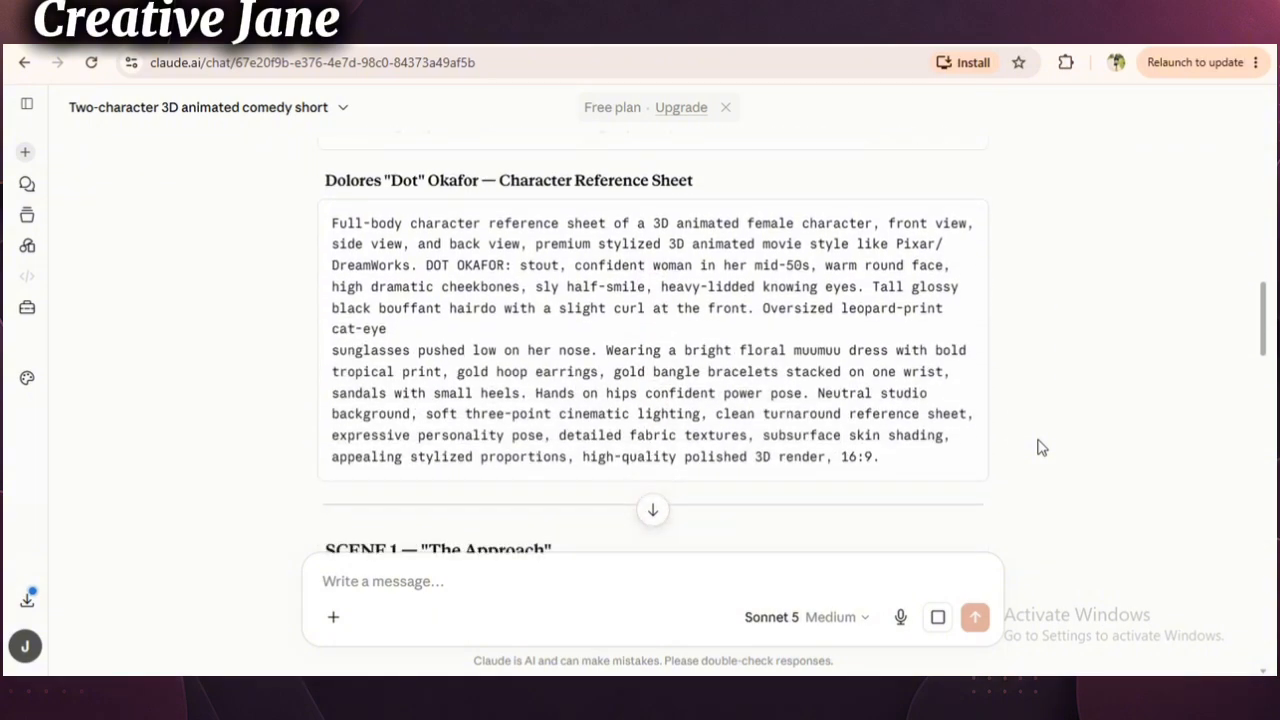
scroll(1040, 447, down, 6)
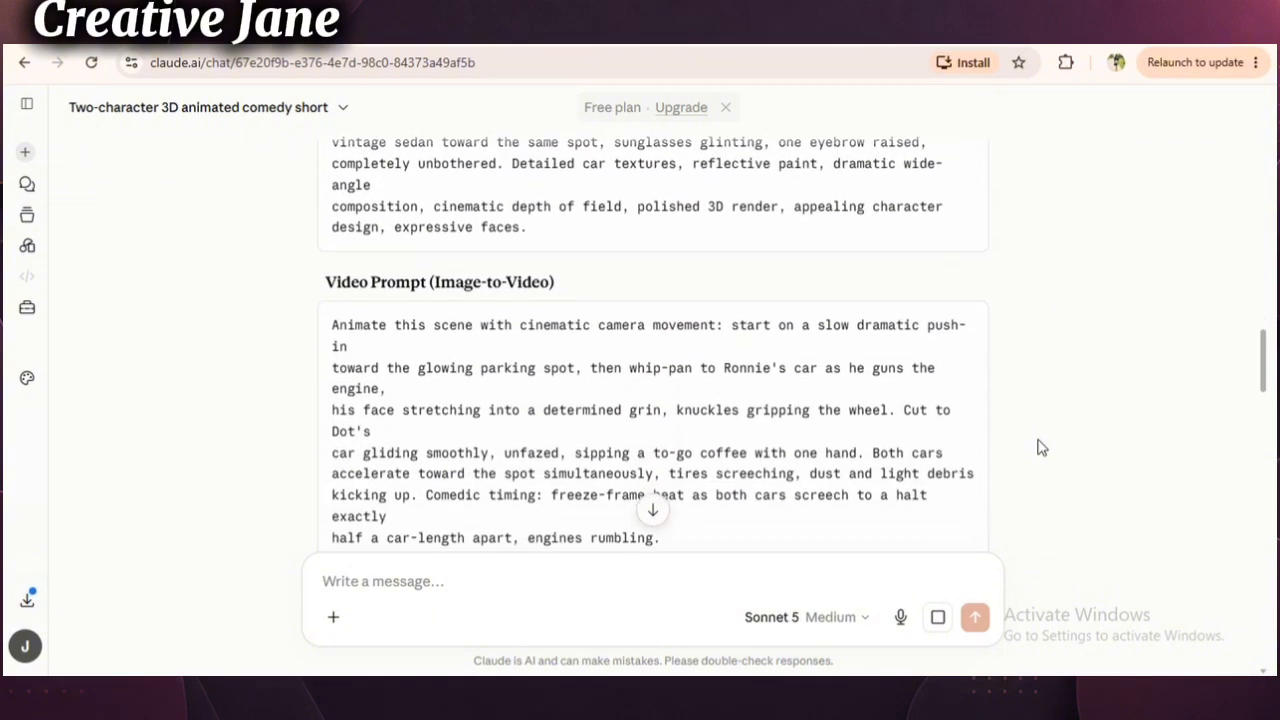
scroll(1040, 447, down, 4)
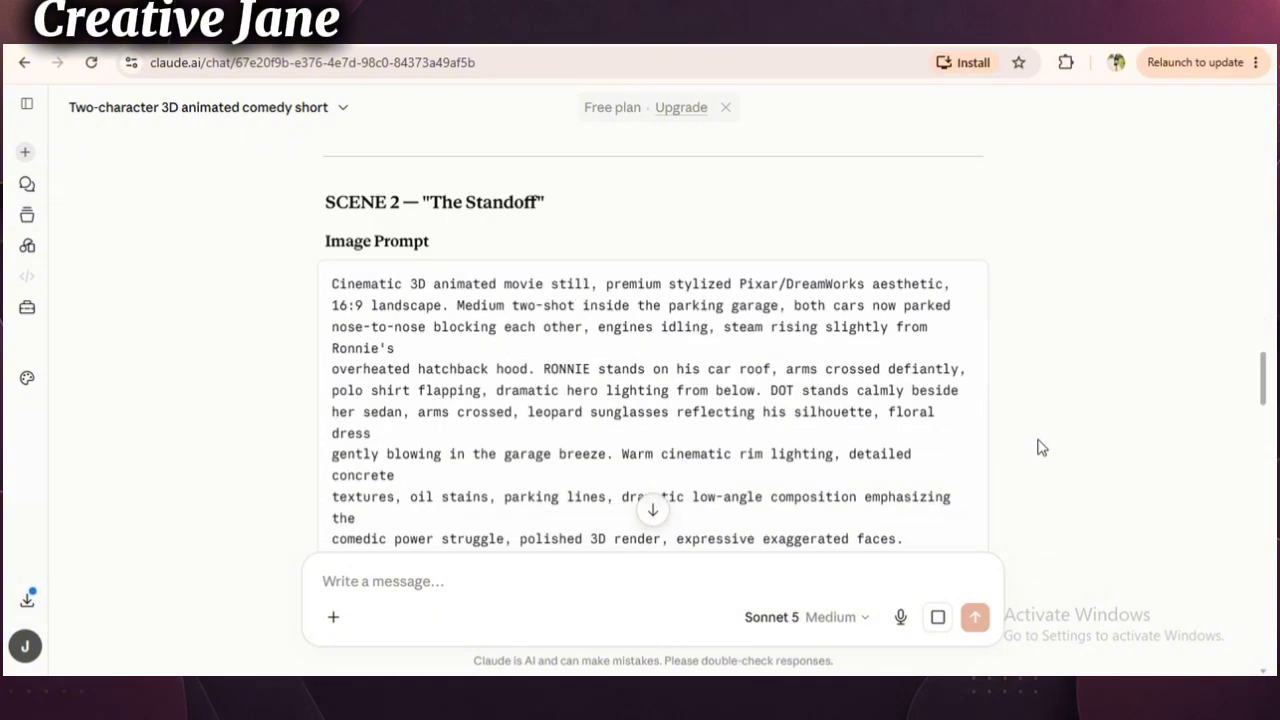
scroll(1040, 447, down, 5)
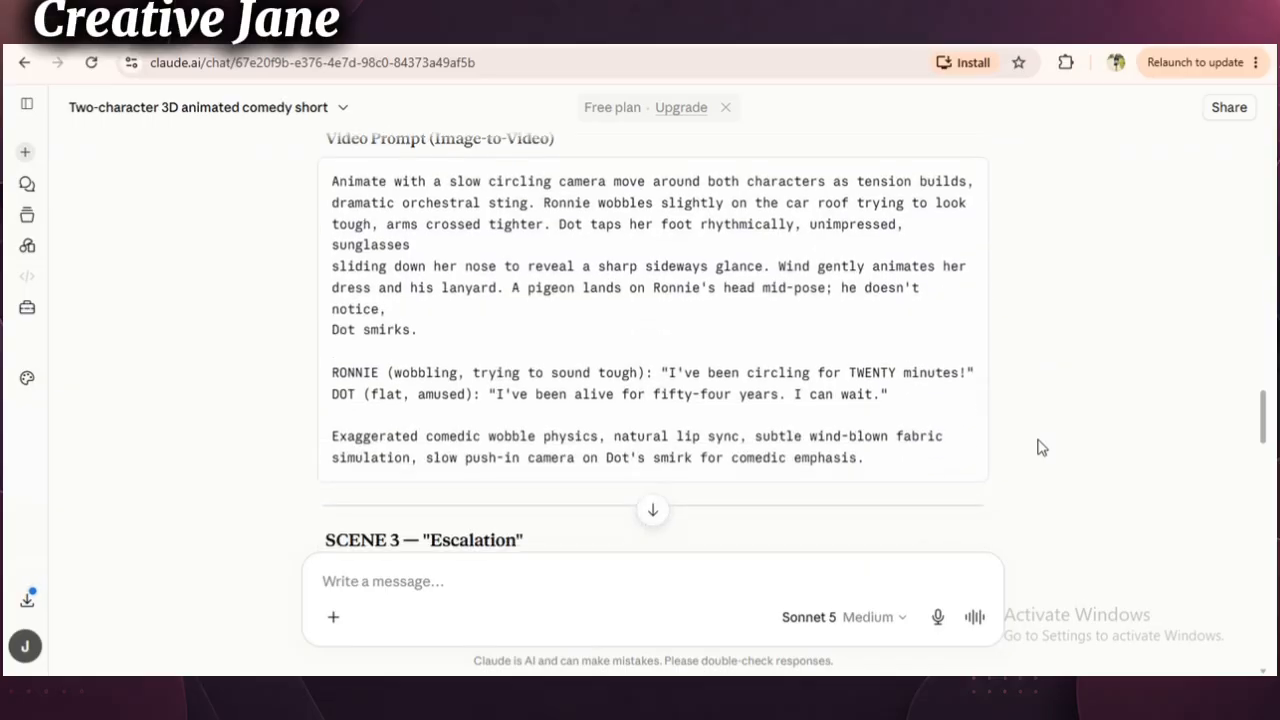
scroll(1040, 447, down, 15)
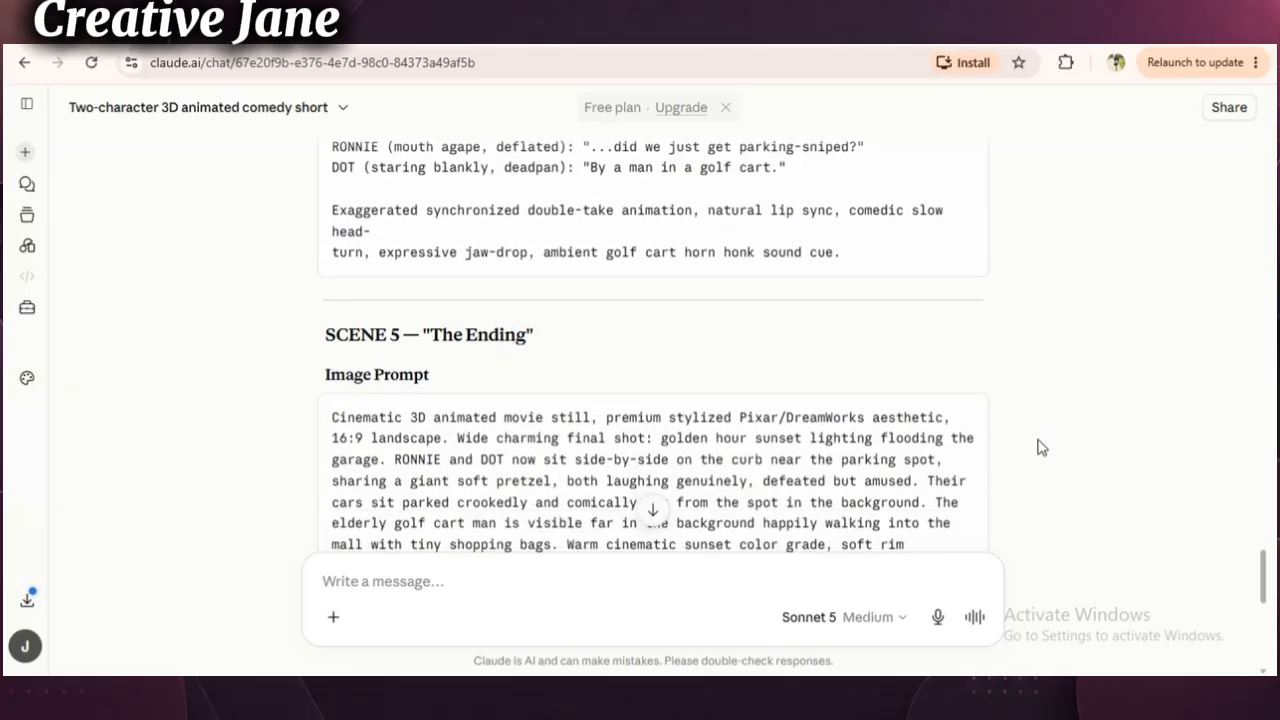
scroll(1040, 447, down, 4)
scroll(1040, 447, down, 2)
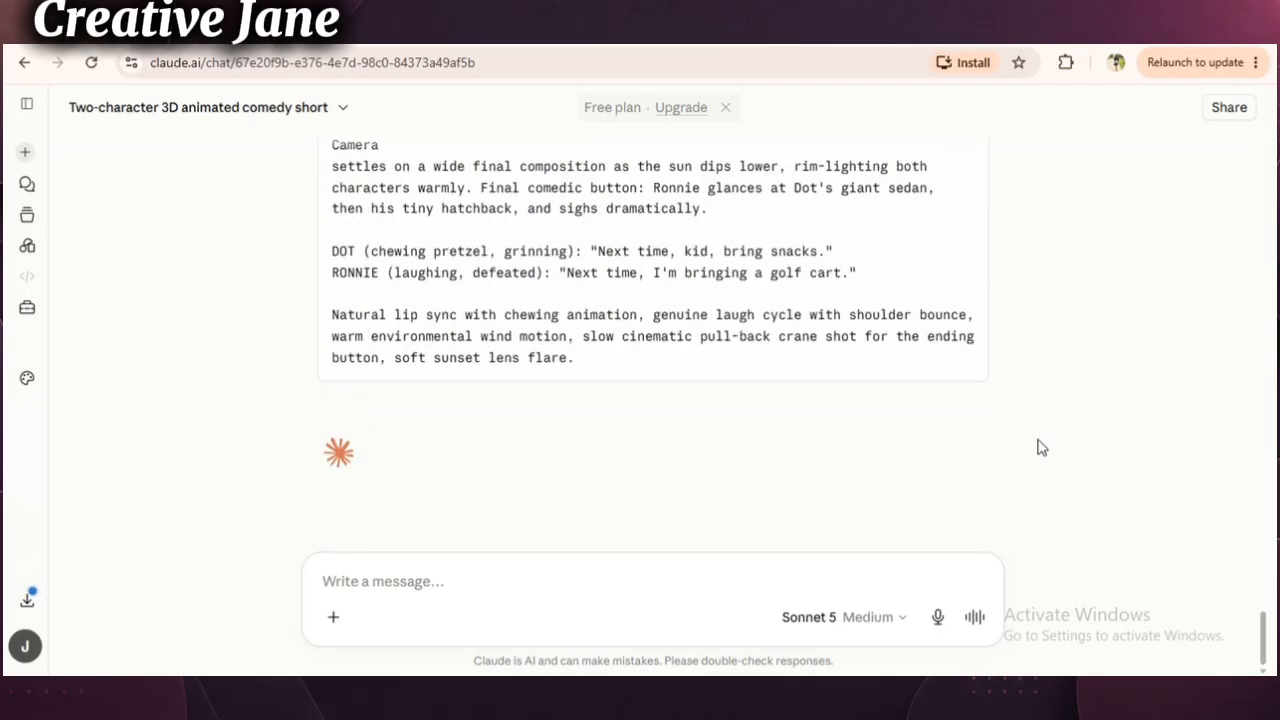
scroll(1040, 447, up, 20)
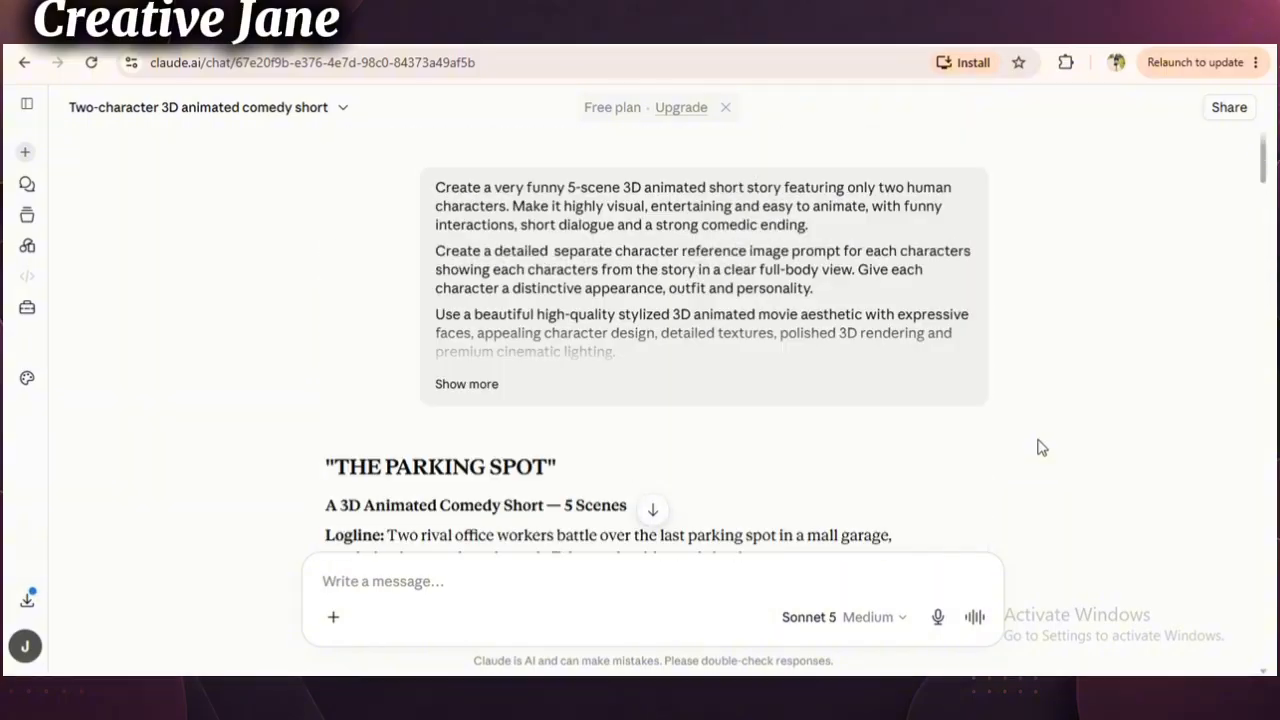
scroll(1040, 447, down, 5)
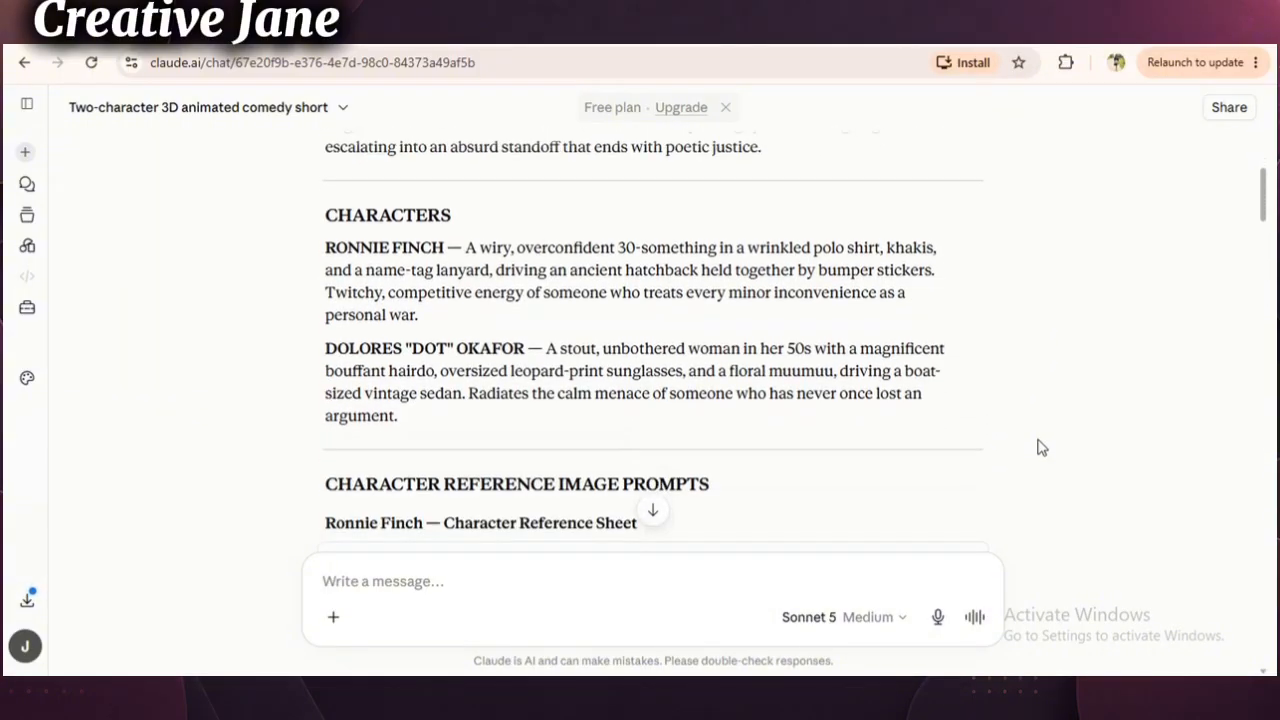
scroll(1040, 447, down, 1)
scroll(1040, 447, down, 3)
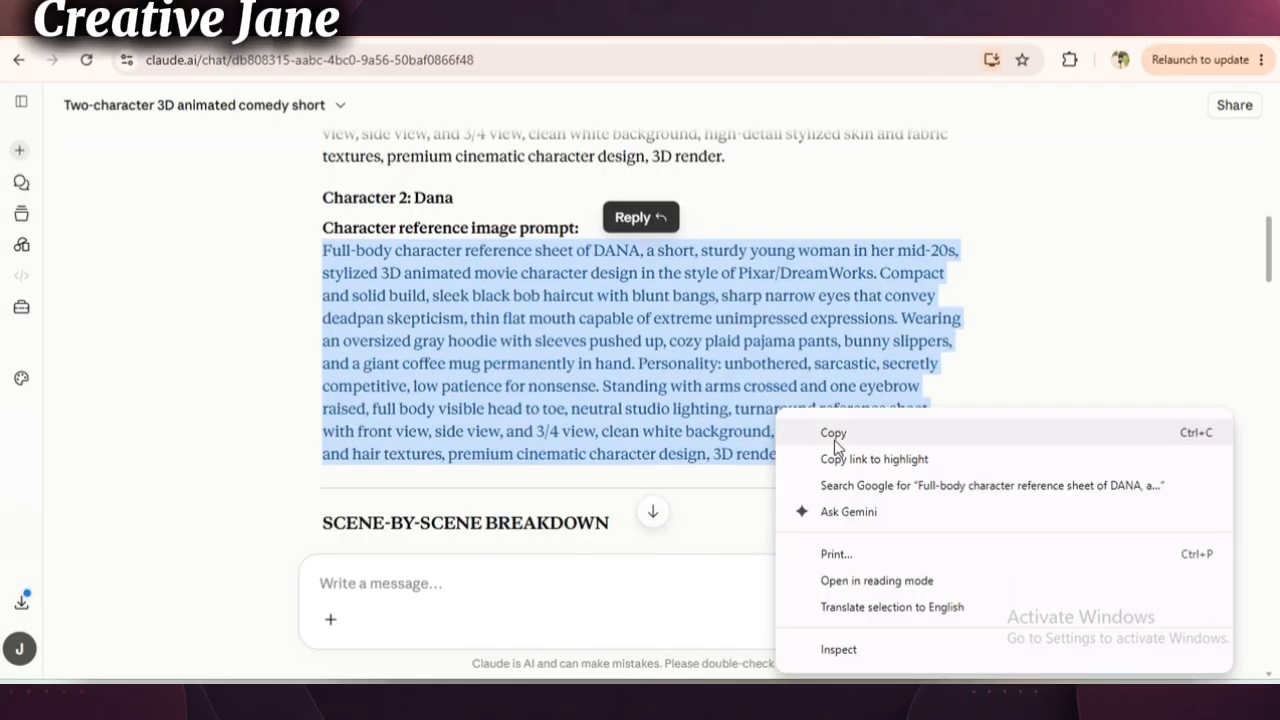
- Switch to Gemini and view the character reference sheet images of Milo and Dana
click(800, 434)
click(960, 18)
scroll(1073, 438, down, 1)
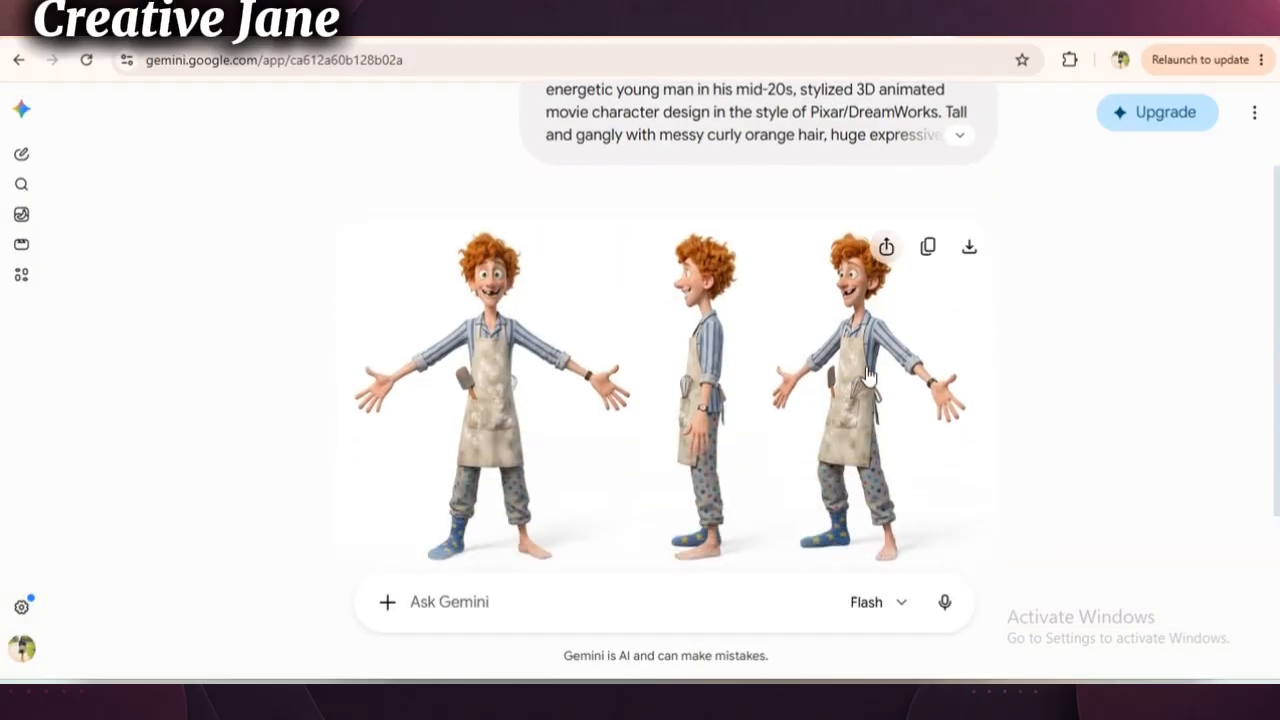
click(810, 390)
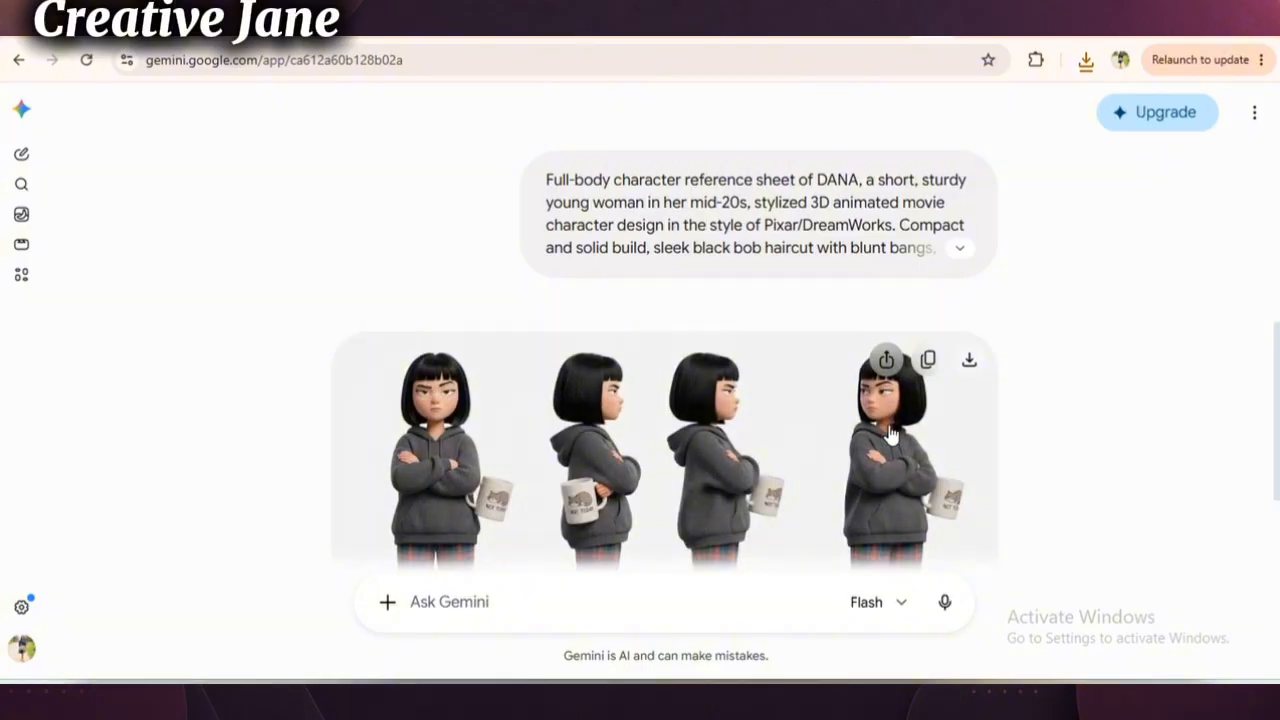
scroll(891, 430, down, 1)
click(762, 416)
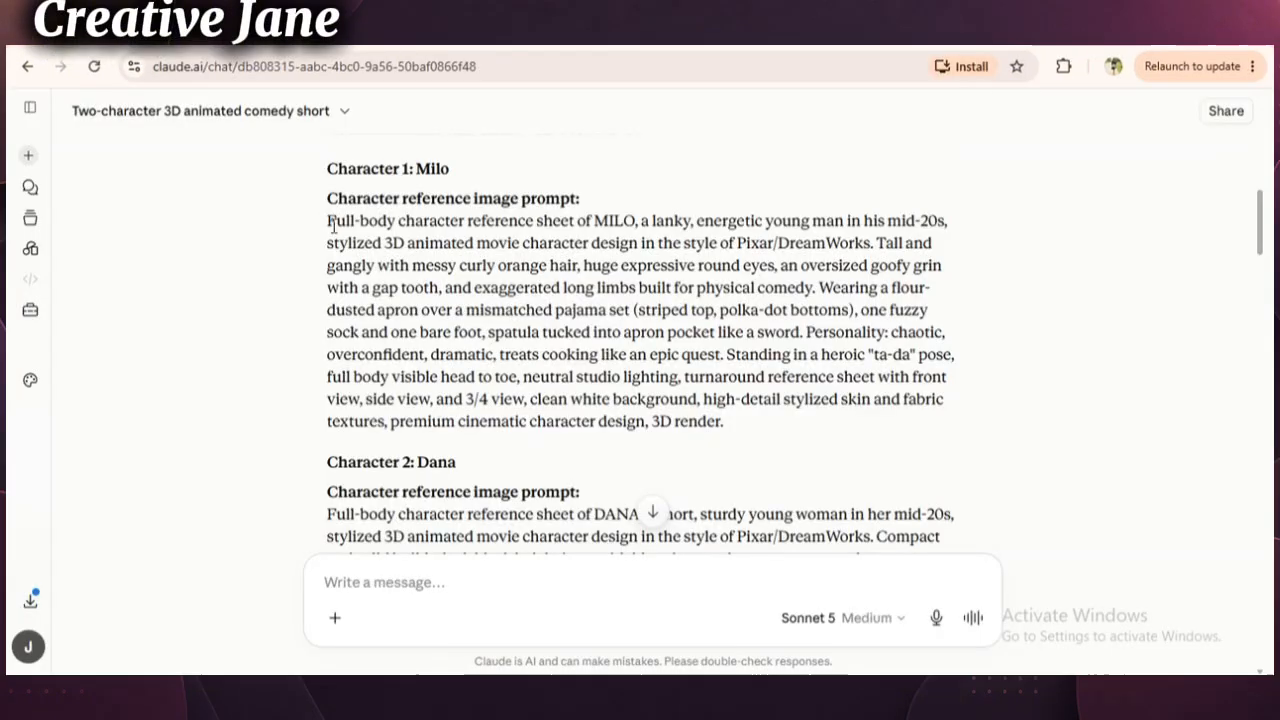
- Copy Milo's character reference image prompt from the Claude chat and submit it in a new Gemini chat
drag(327, 215, 737, 429)
right_click(669, 383)
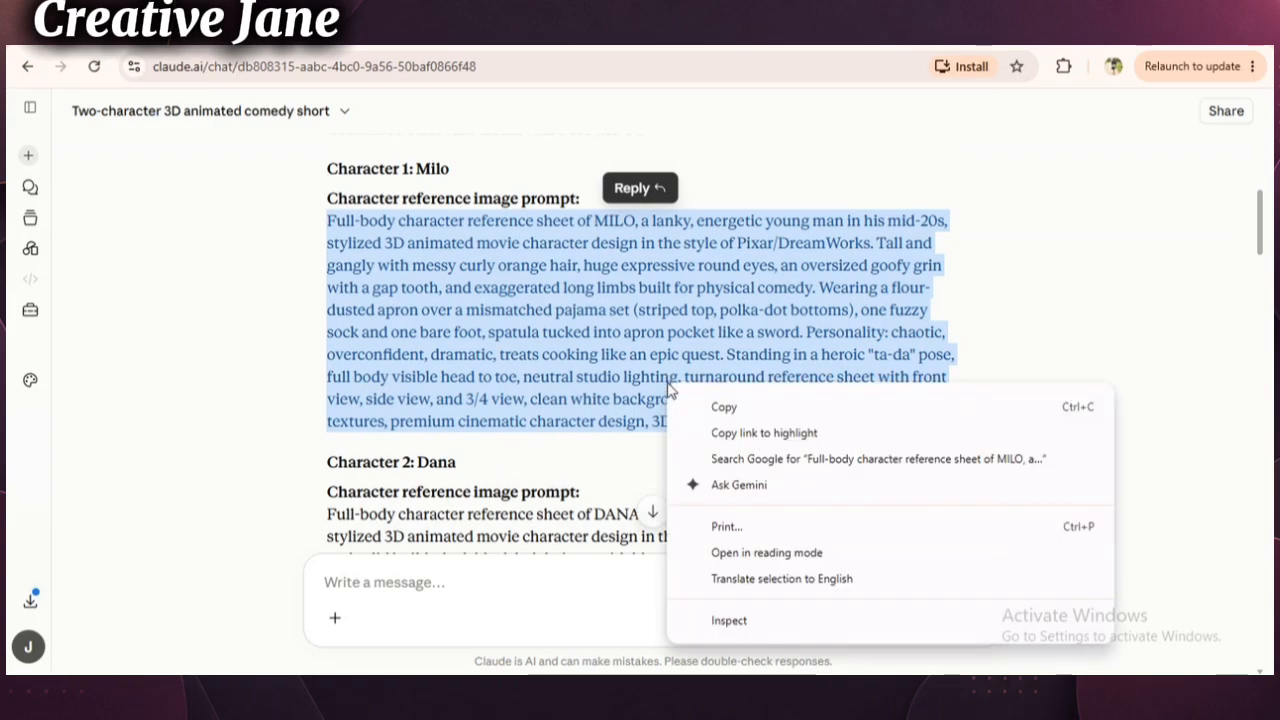
click(720, 406)
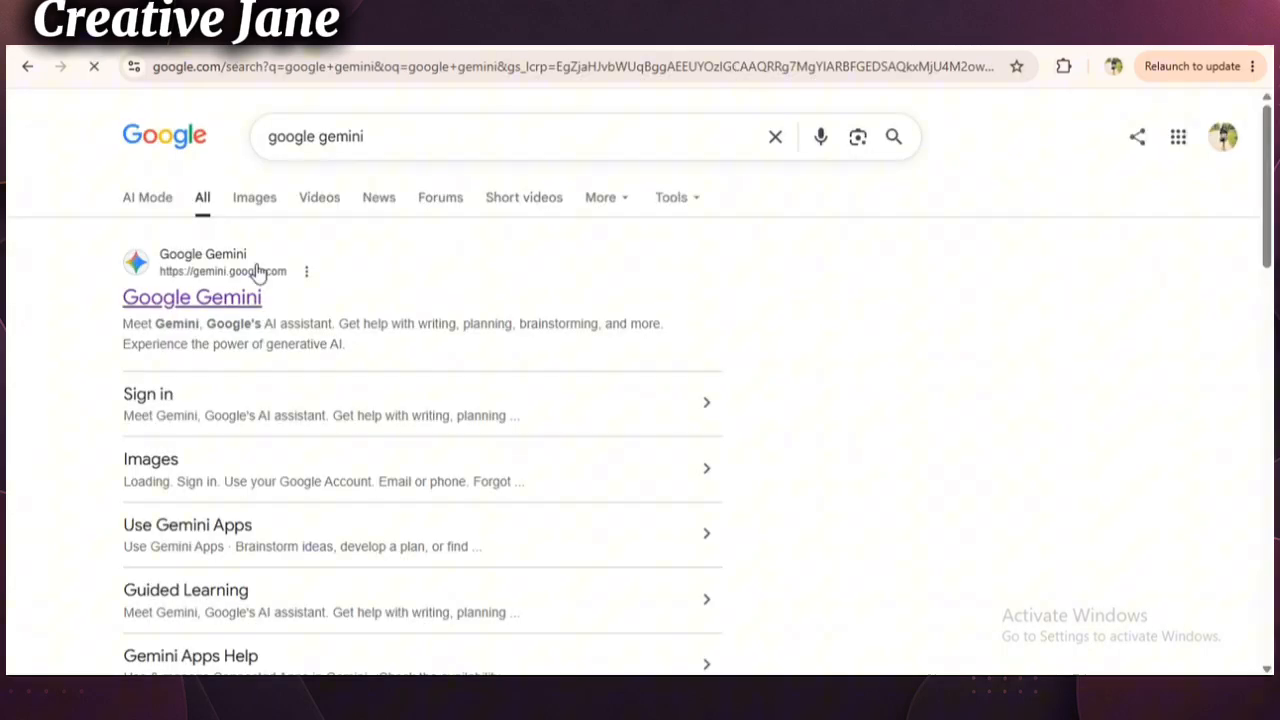
click(258, 272)
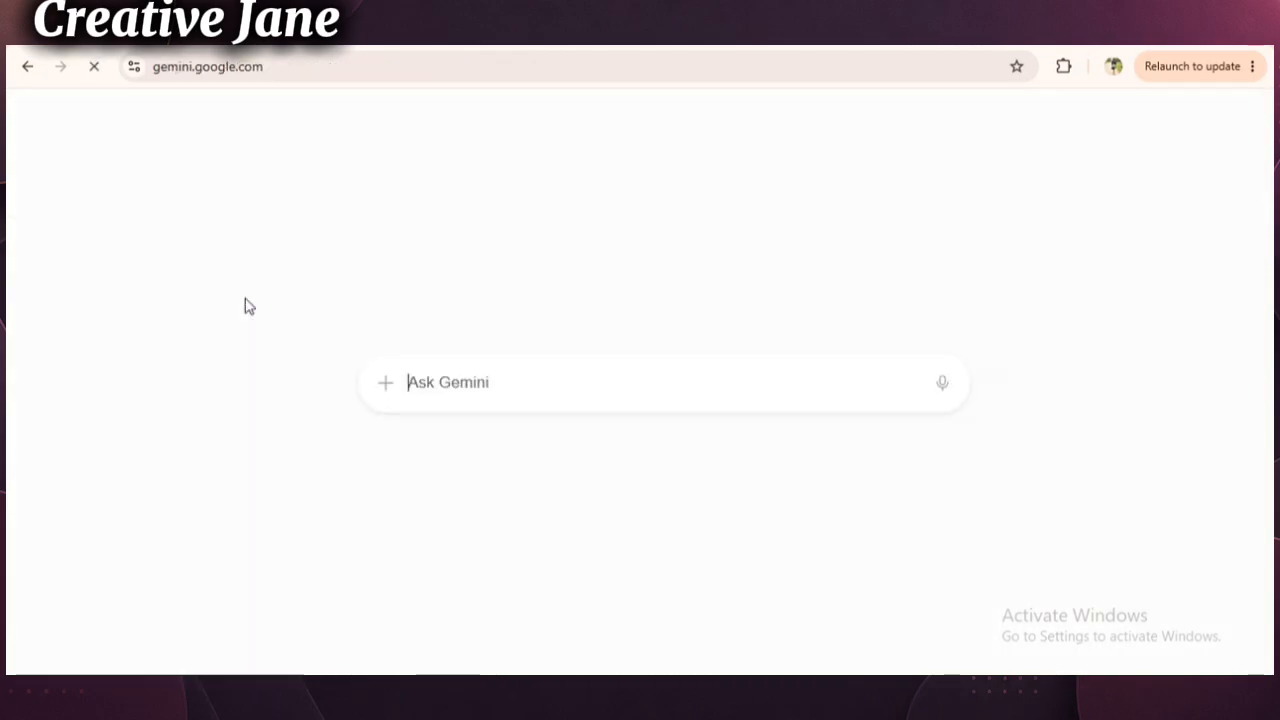
right_click(484, 388)
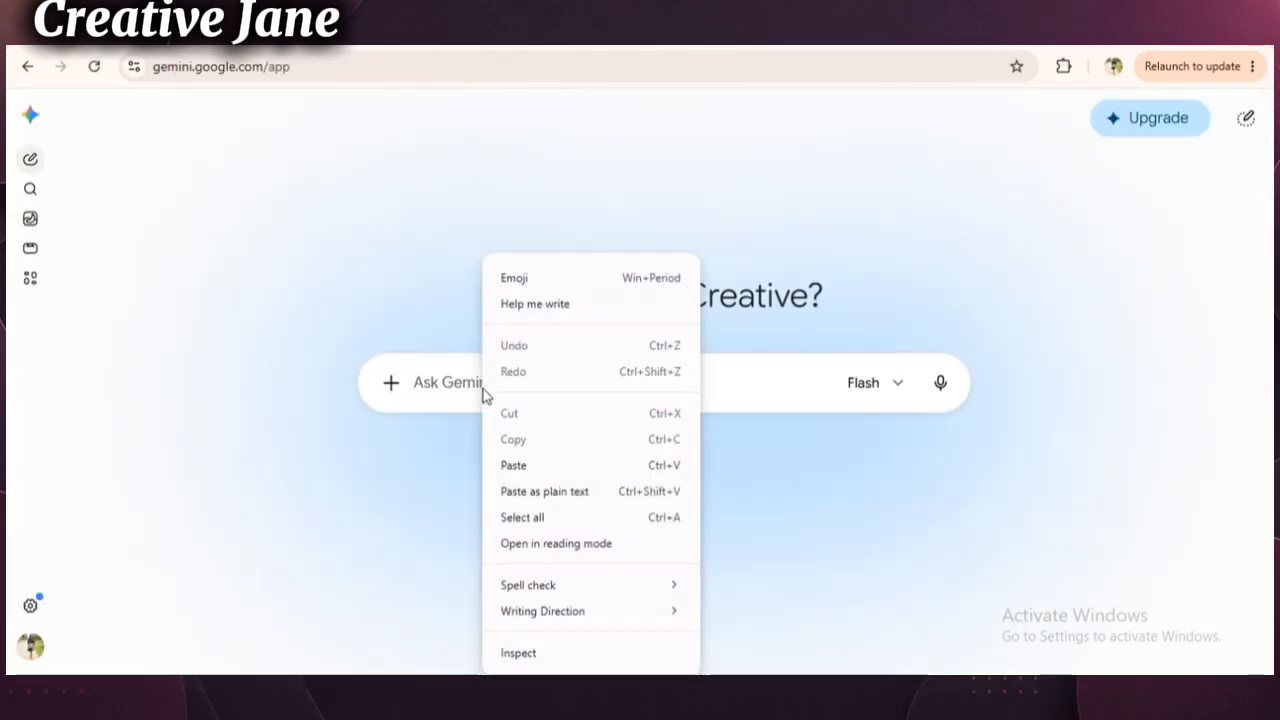
click(513, 463)
click(940, 470)
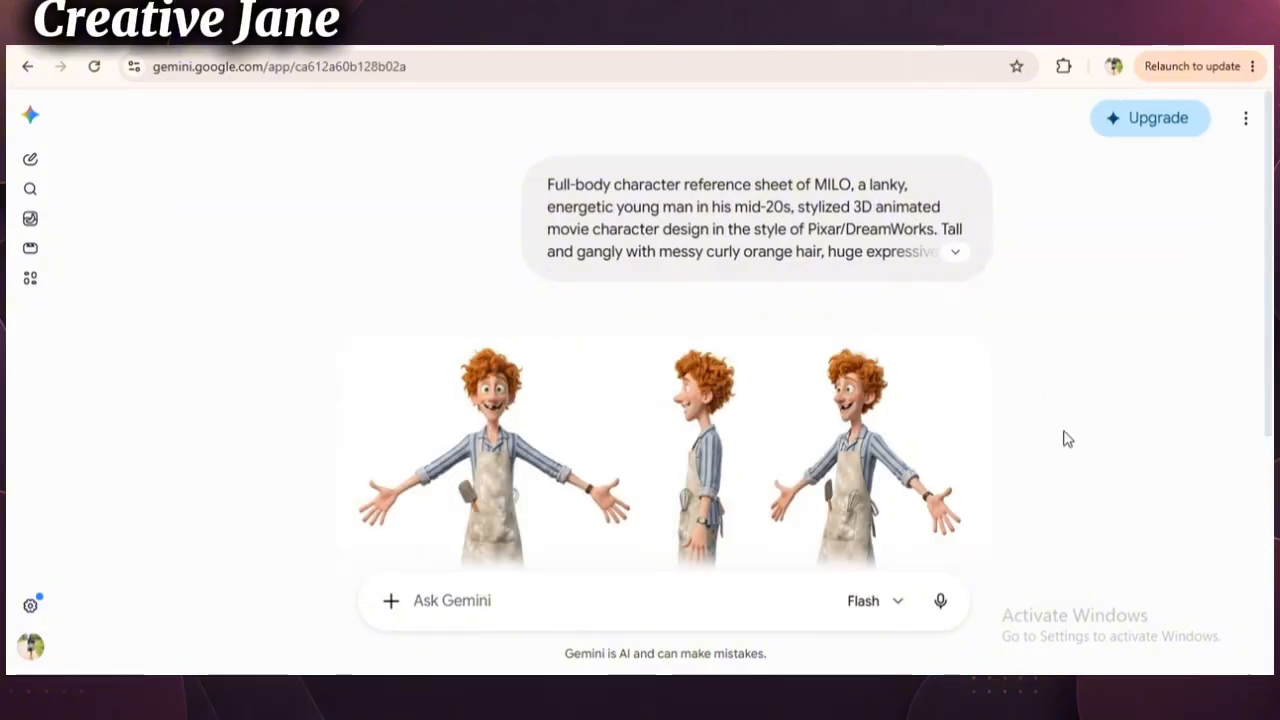
- Open Milo's generated reference sheet, download it in full size and close the image view
scroll(1067, 438, down, 2)
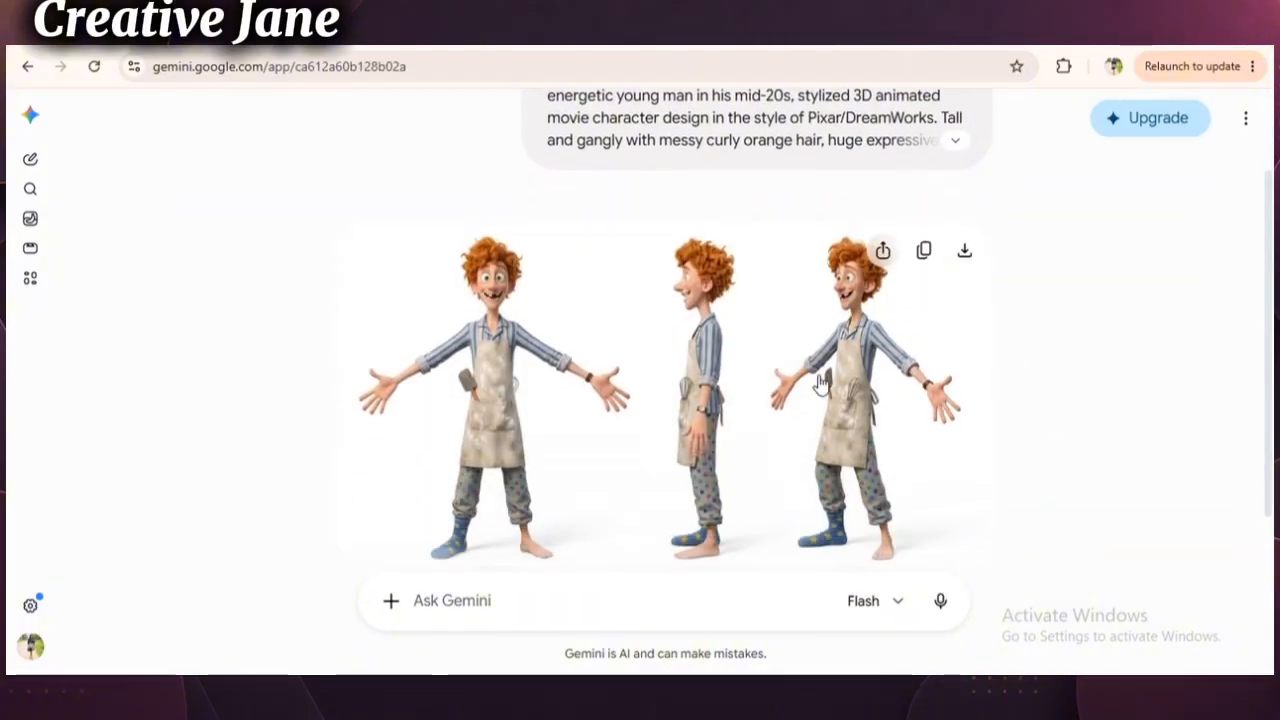
click(808, 389)
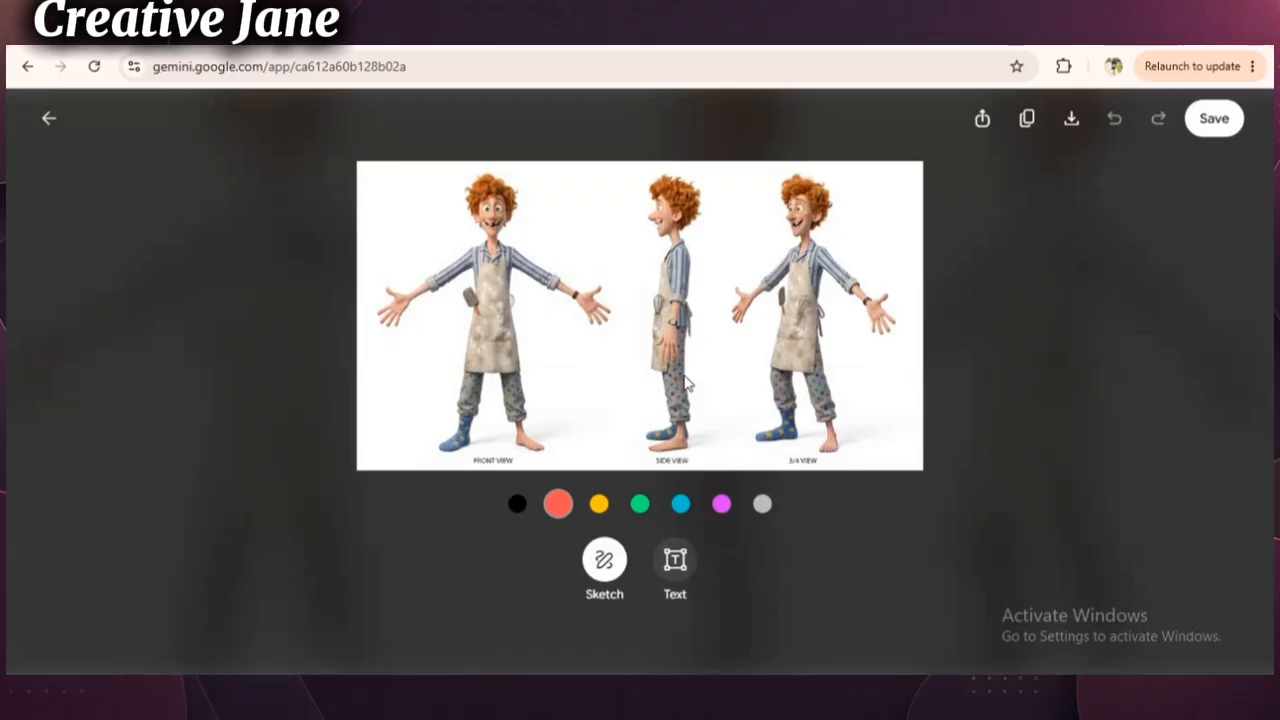
click(1071, 119)
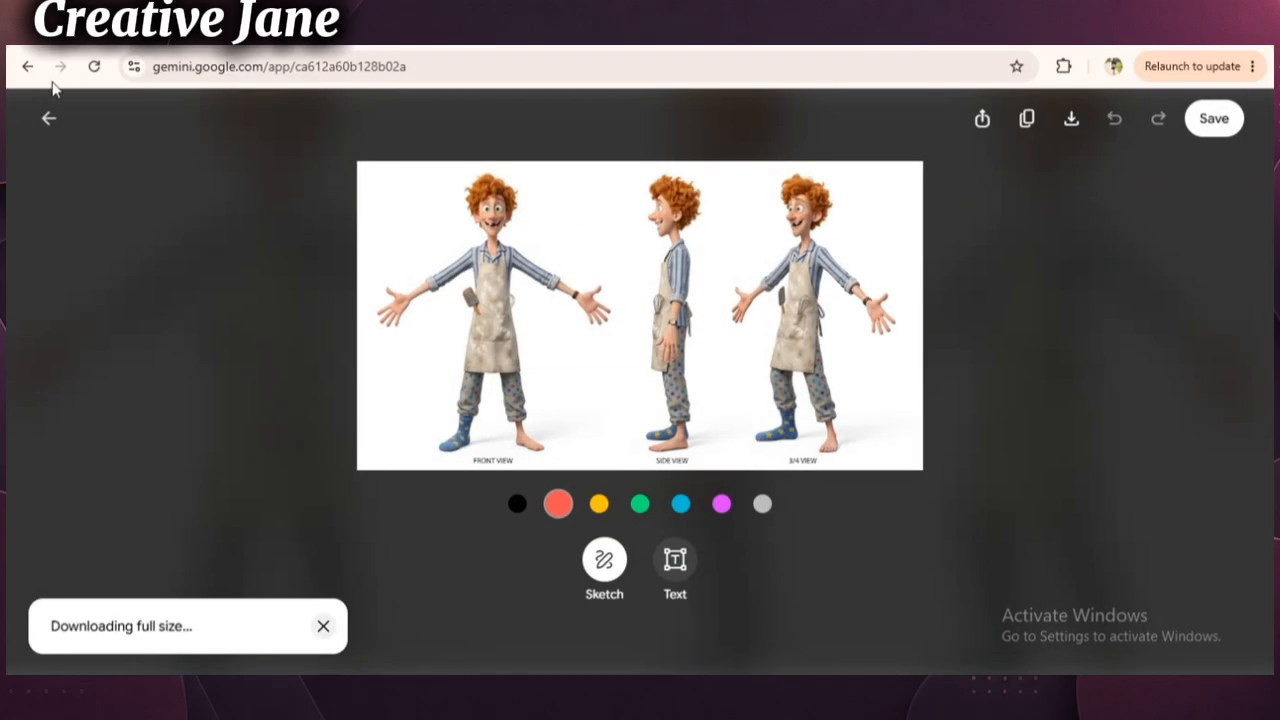
click(48, 123)
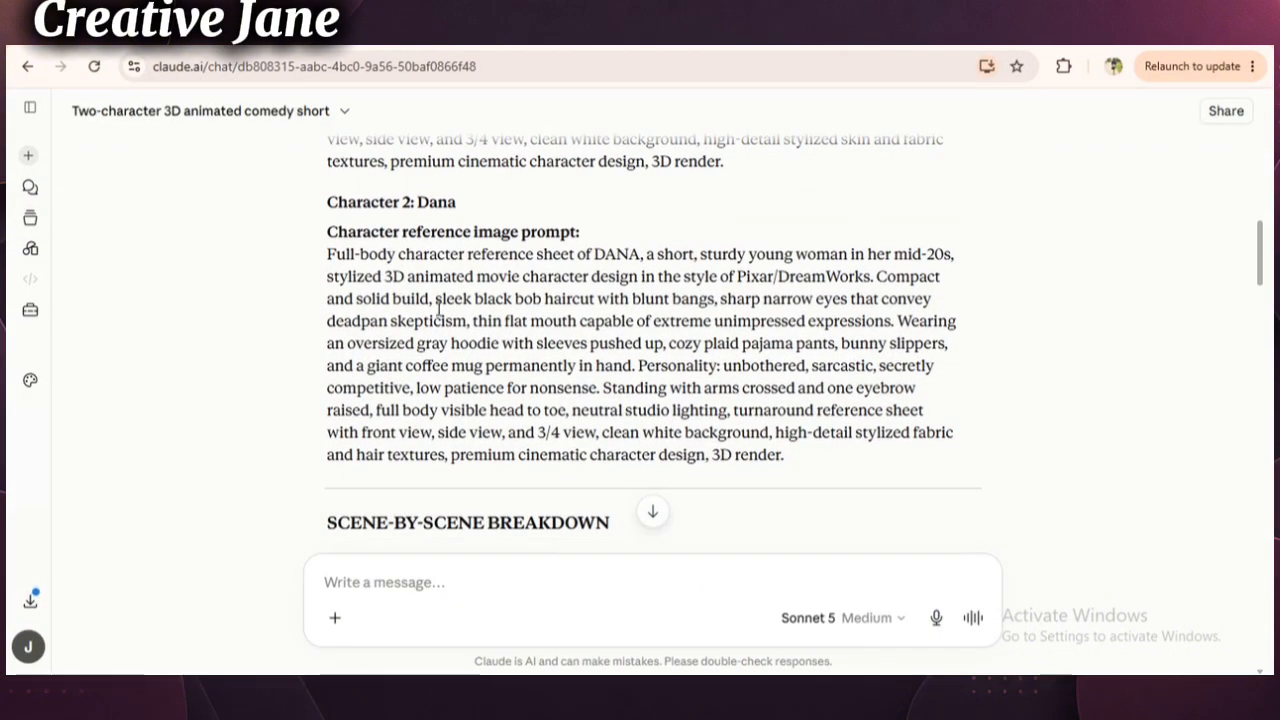
- Copy Dana's character reference image prompt from the Claude chat and submit it in the same Gemini chat
drag(329, 252, 643, 474)
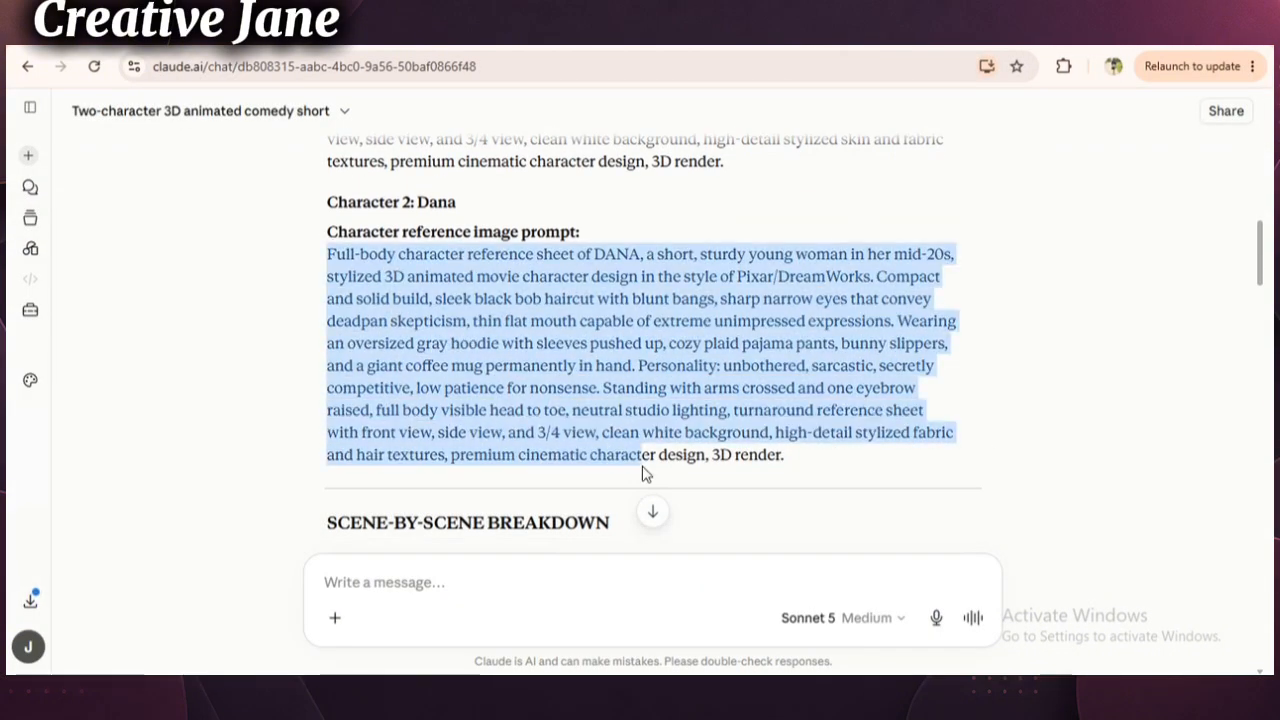
right_click(776, 408)
click(831, 437)
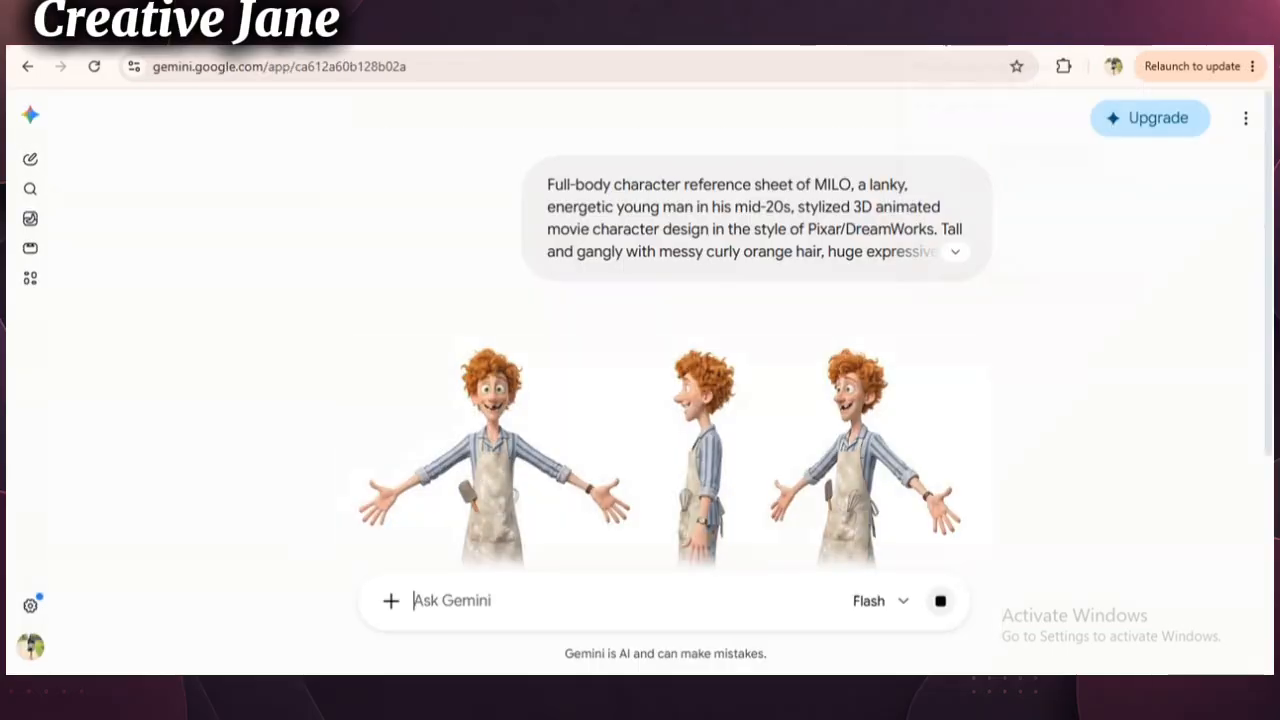
right_click(520, 600)
click(560, 406)
key(Return)
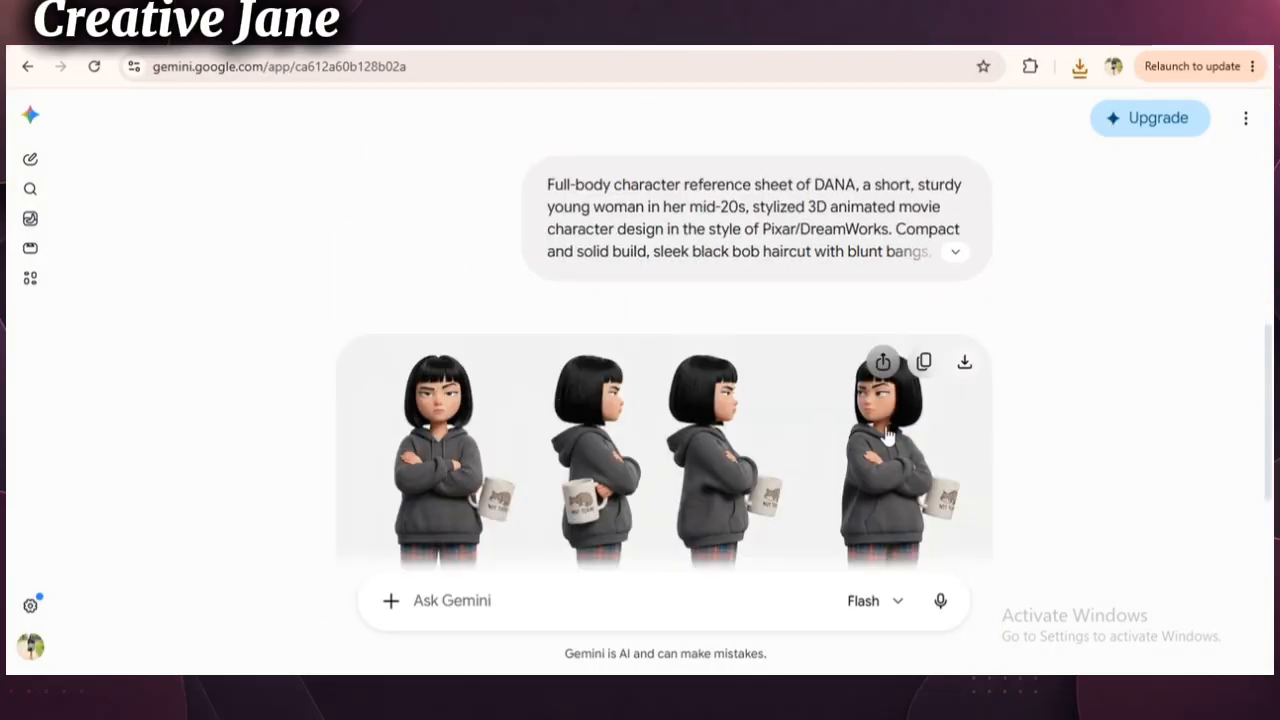
- Open Dana's generated reference sheet, download it in full size and close the image view
scroll(1046, 451, down, 2)
click(757, 417)
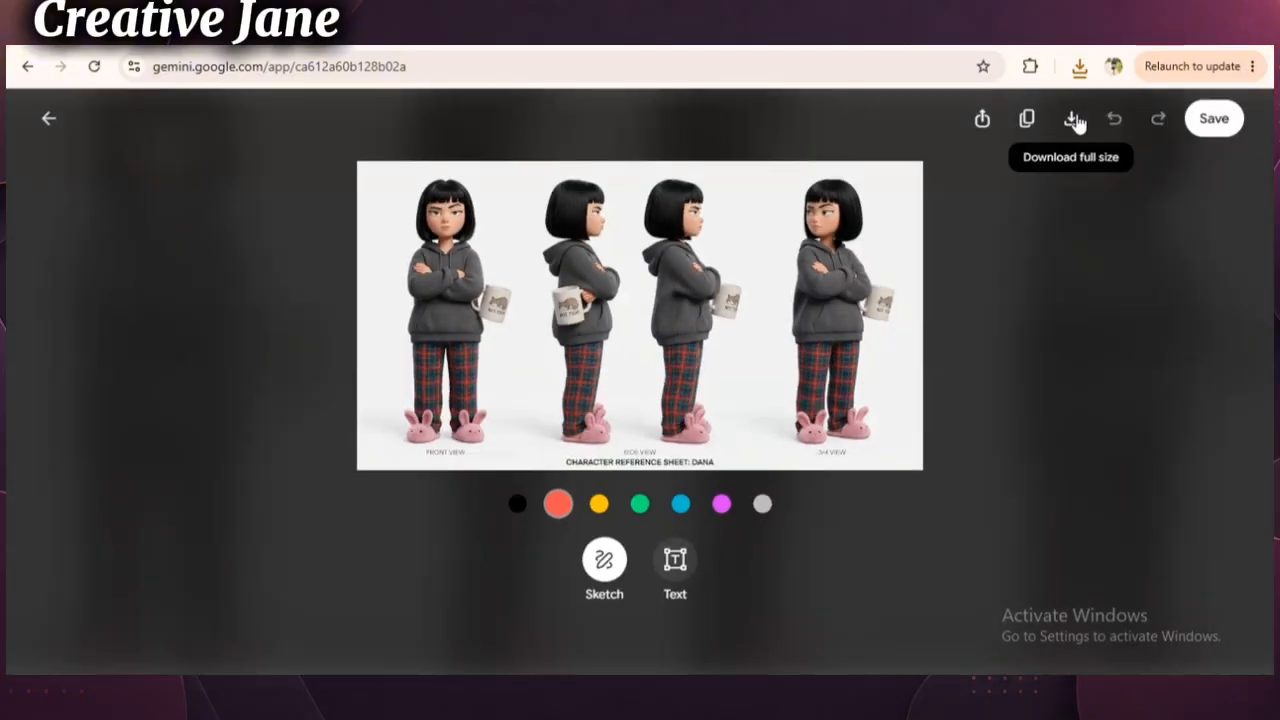
click(1071, 120)
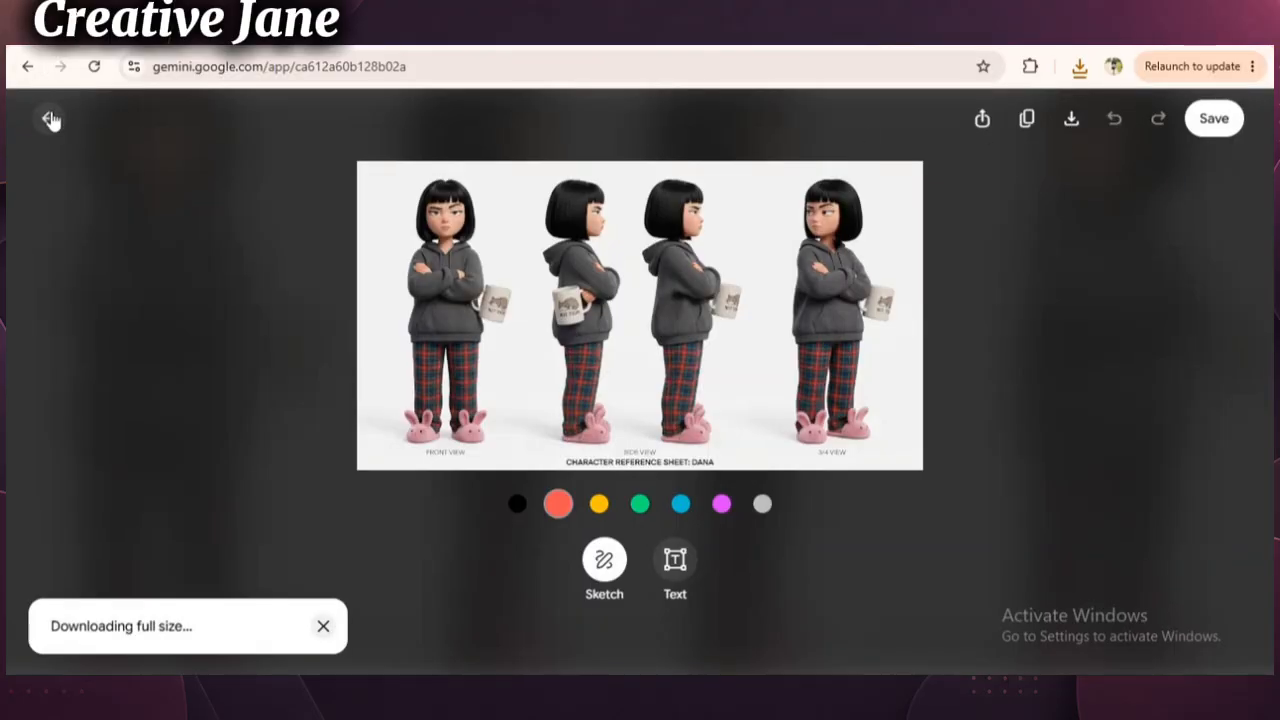
click(47, 119)
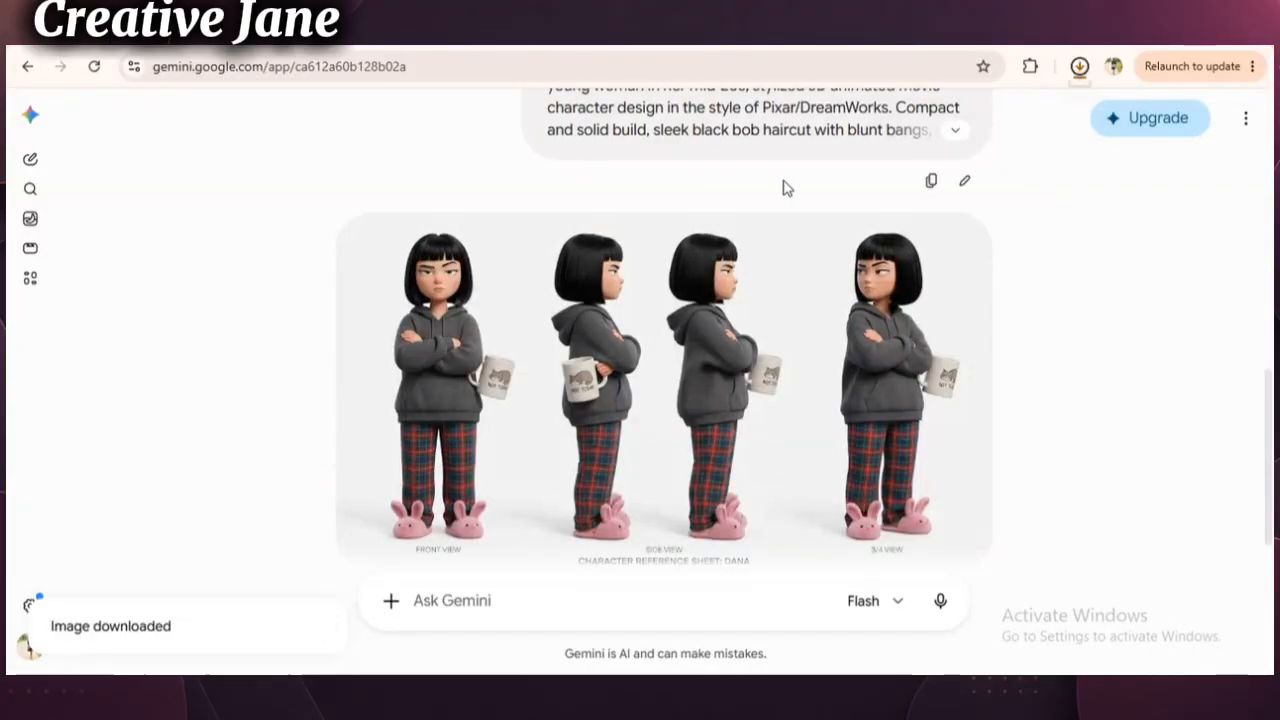
- Switch to the Claude chat and copy the cinematic image prompt of Scene 1, "The Discovery"
click(907, 46)
click(1046, 339)
scroll(1046, 339, down, 4)
scroll(1046, 339, down, 2)
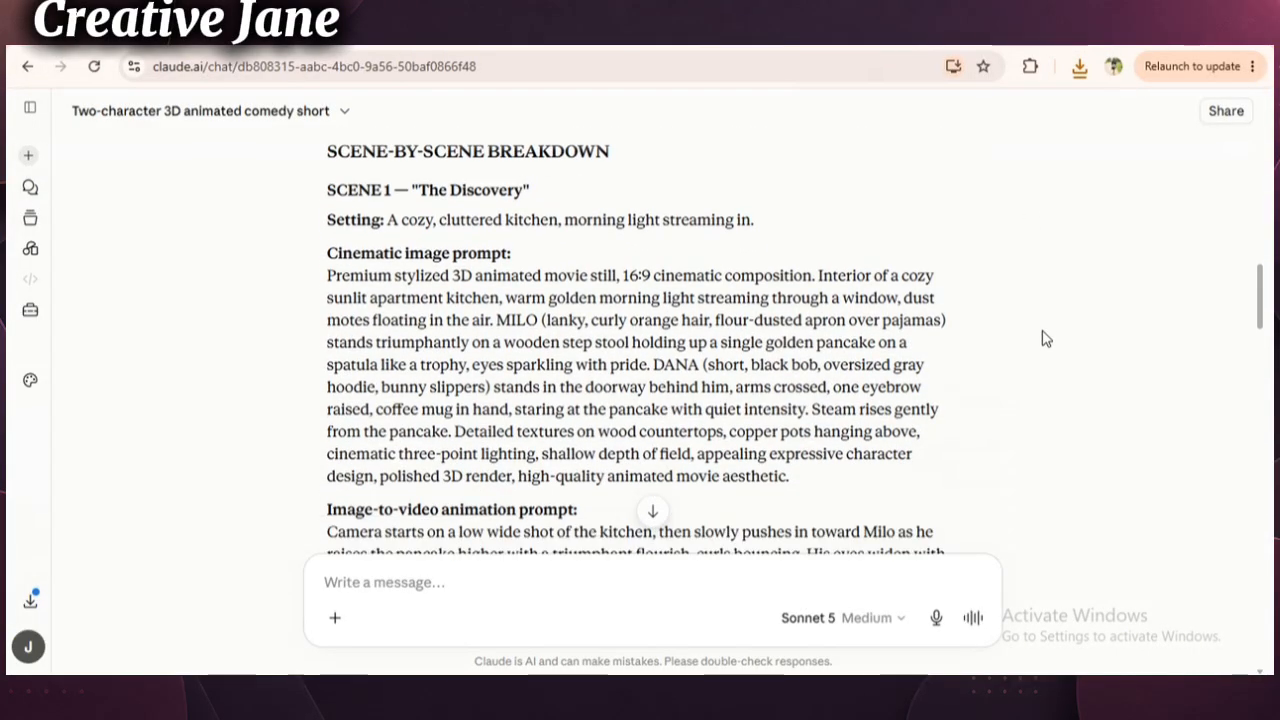
drag(328, 173, 808, 445)
right_click(715, 390)
click(772, 403)
- Switch to the Gemini chat and attach the downloaded reference sheets of Milo and Dana to a new message
click(1020, 46)
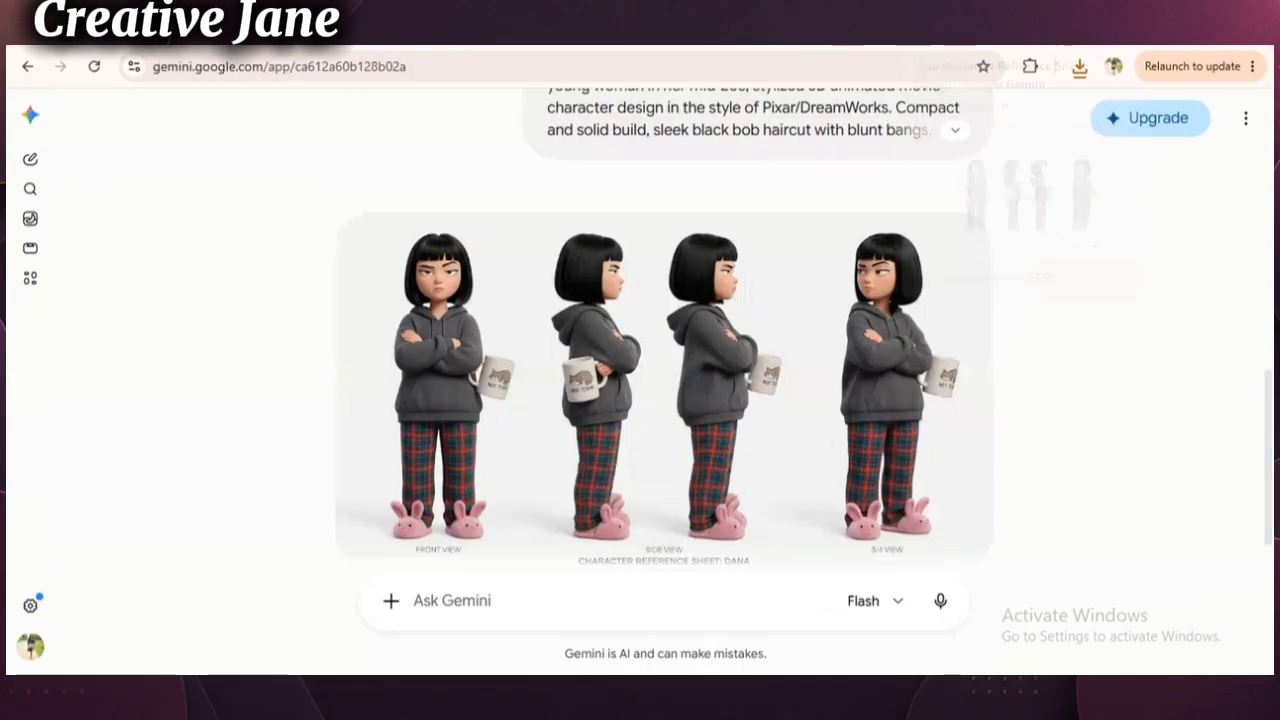
click(394, 606)
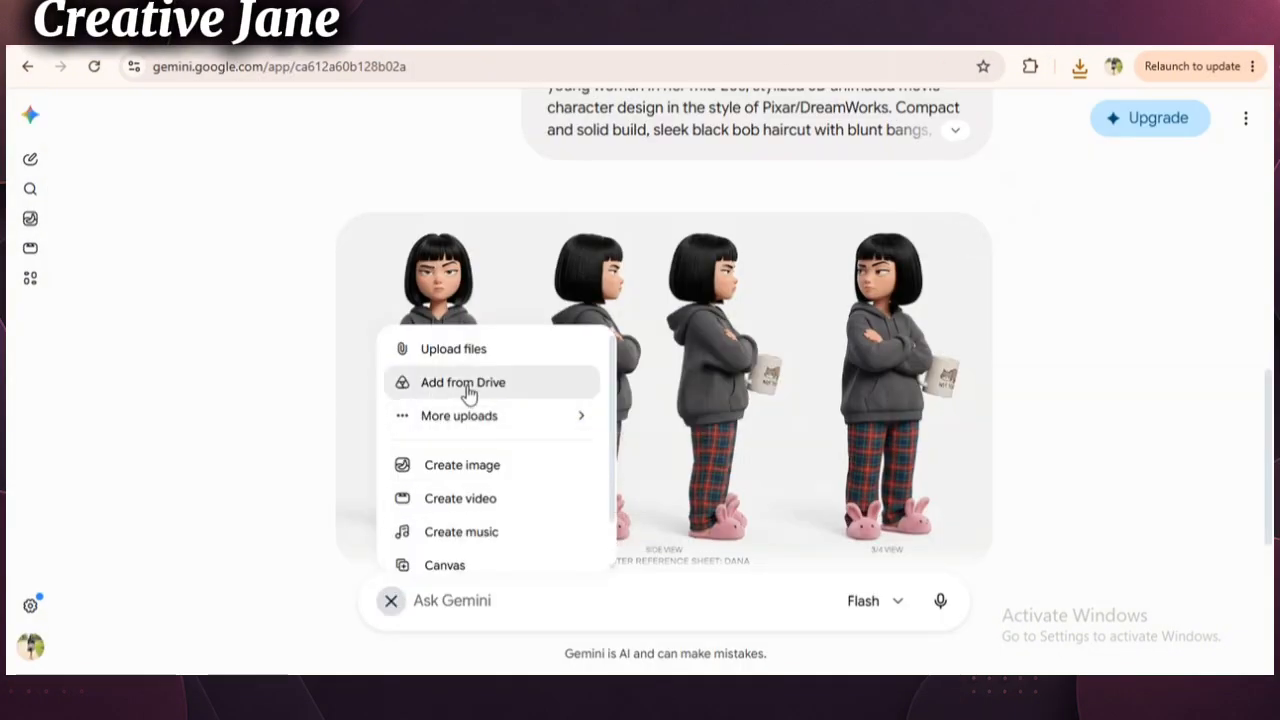
click(457, 355)
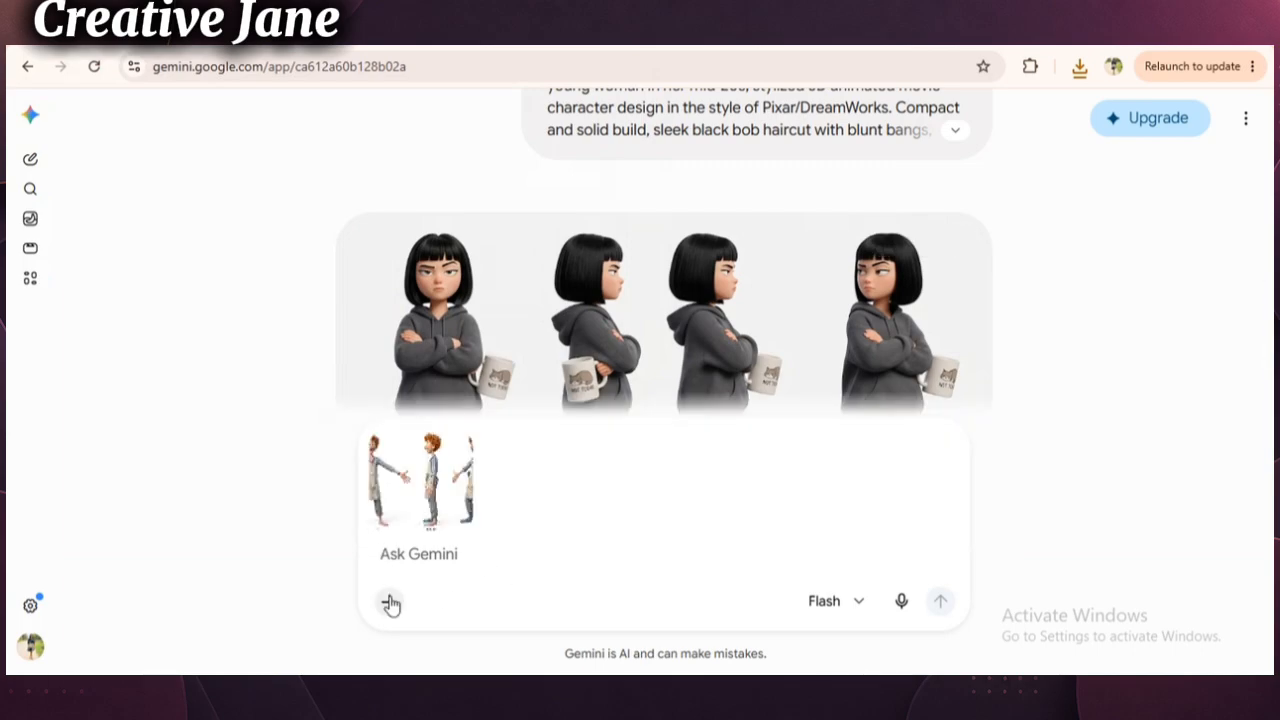
click(391, 603)
click(471, 361)
click(480, 417)
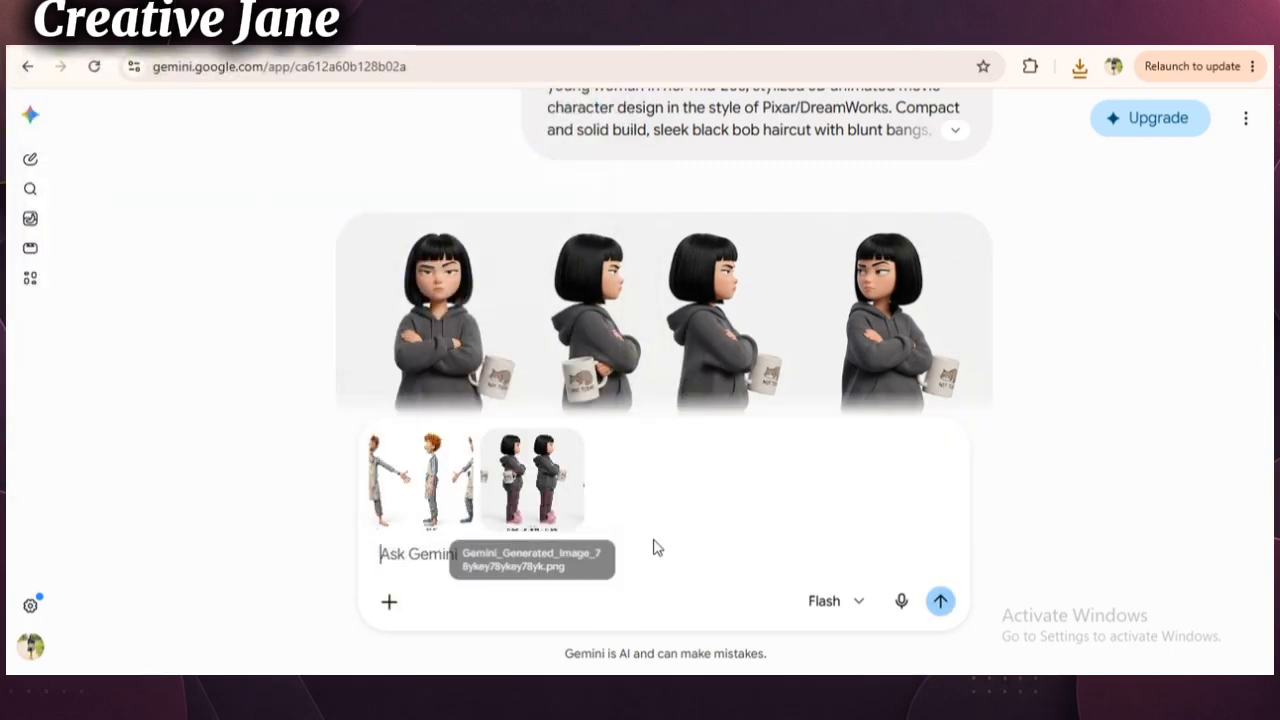
- Paste the copied Scene 1 cinematic image prompt below the two attached reference sheets and submit it
scroll(614, 538, up, 2)
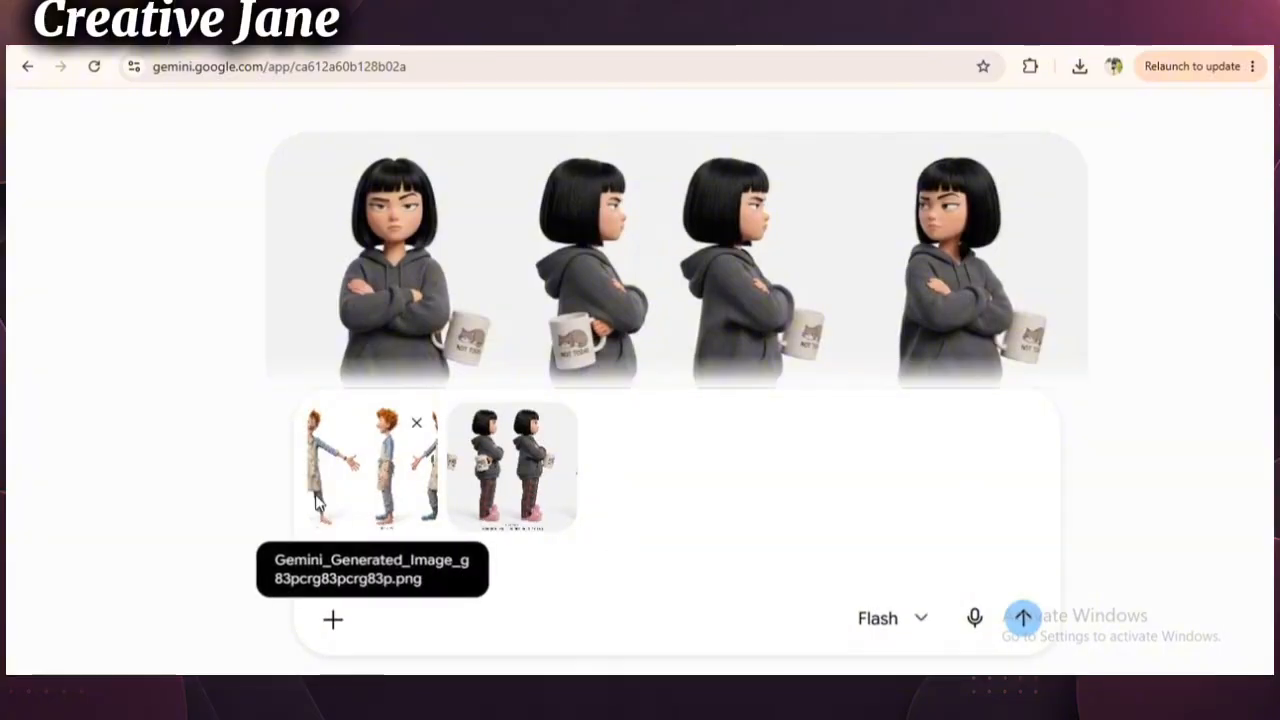
right_click(503, 561)
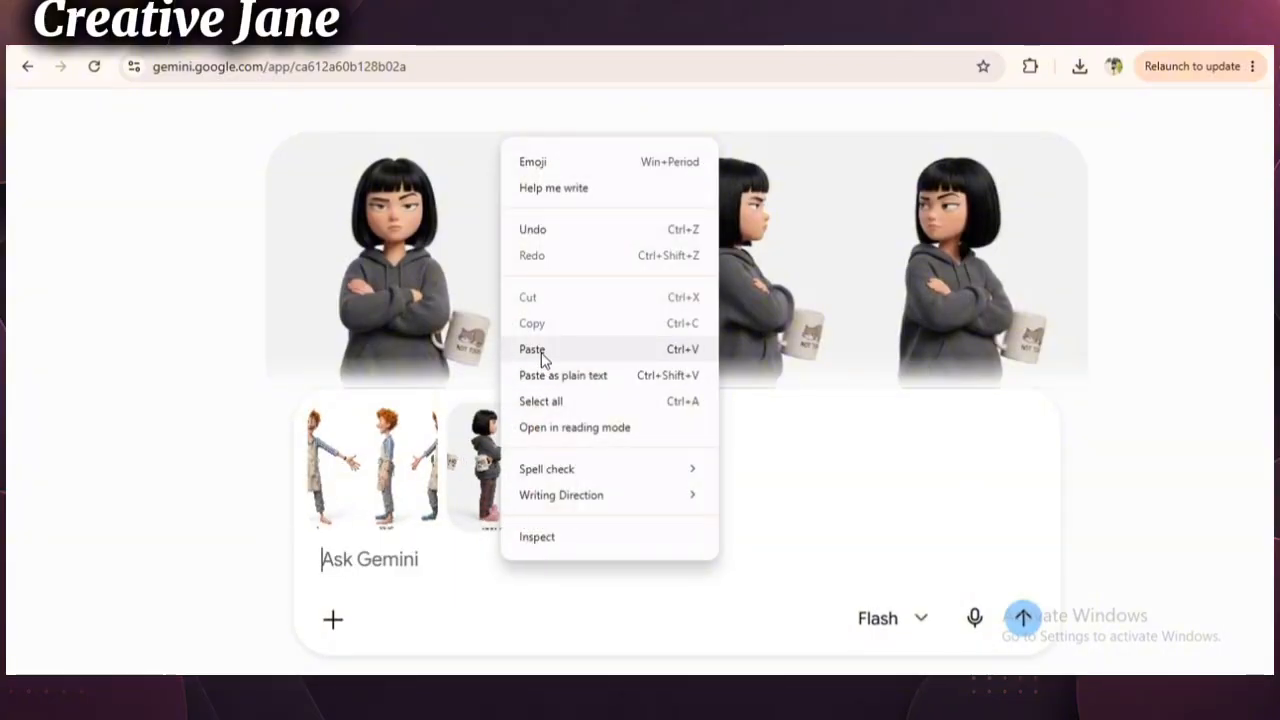
click(537, 348)
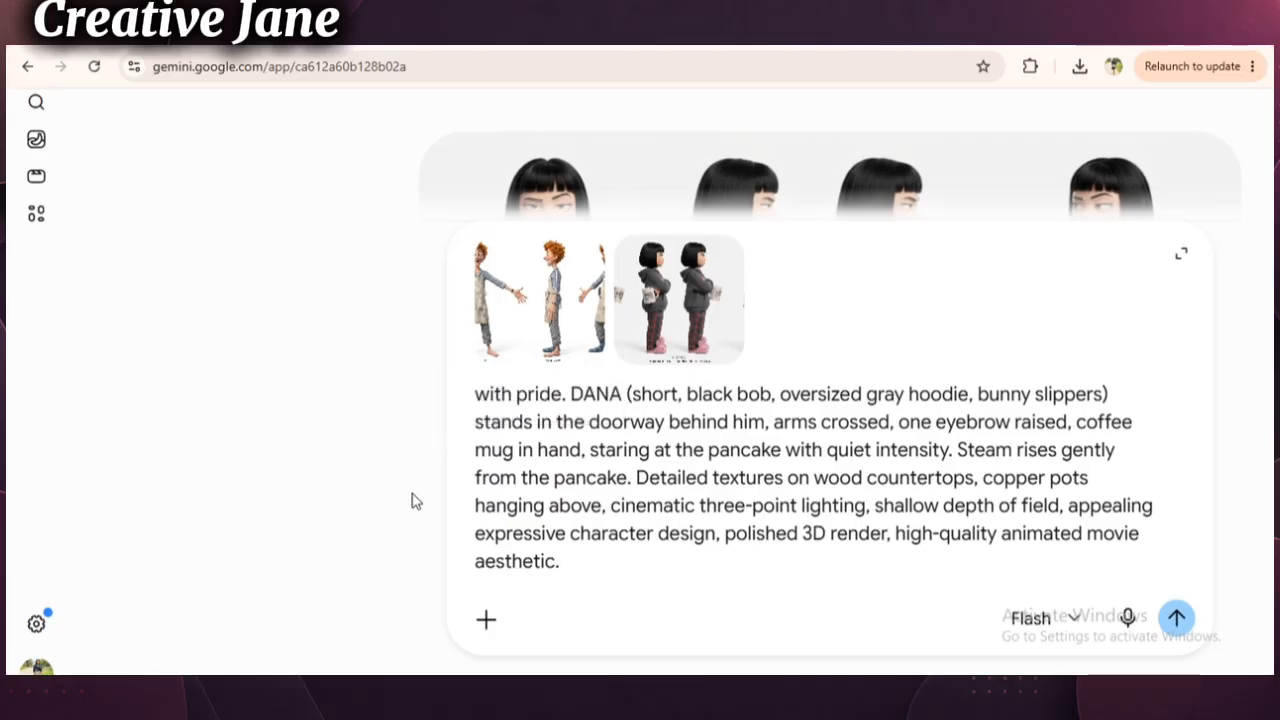
click(1176, 618)
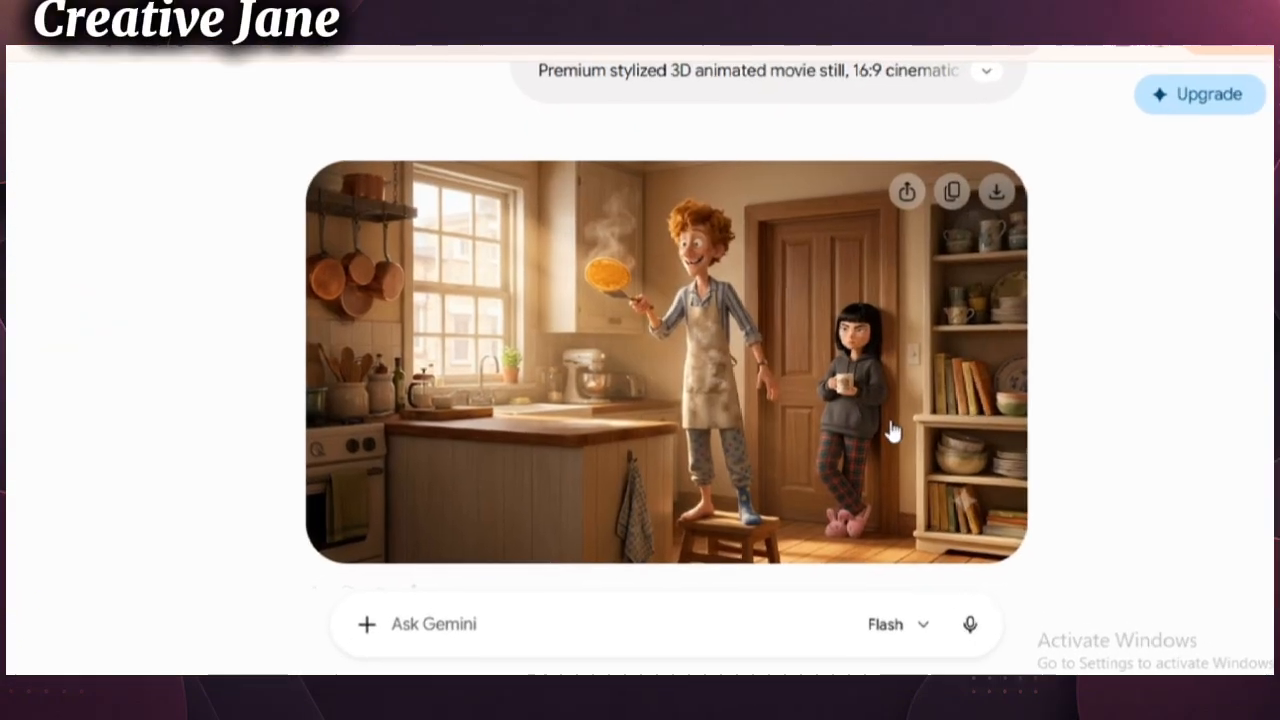
- Open the generated Scene 1 kitchen image, download it in full size and close the image view
click(884, 428)
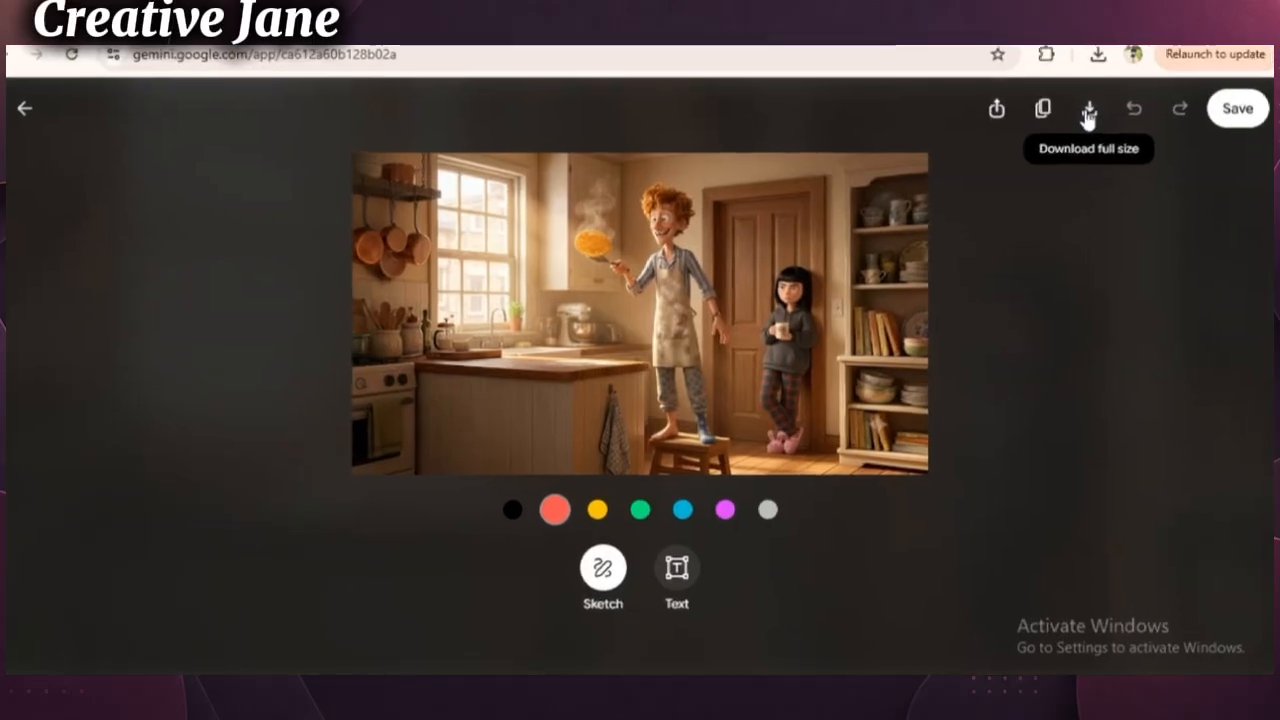
click(1071, 120)
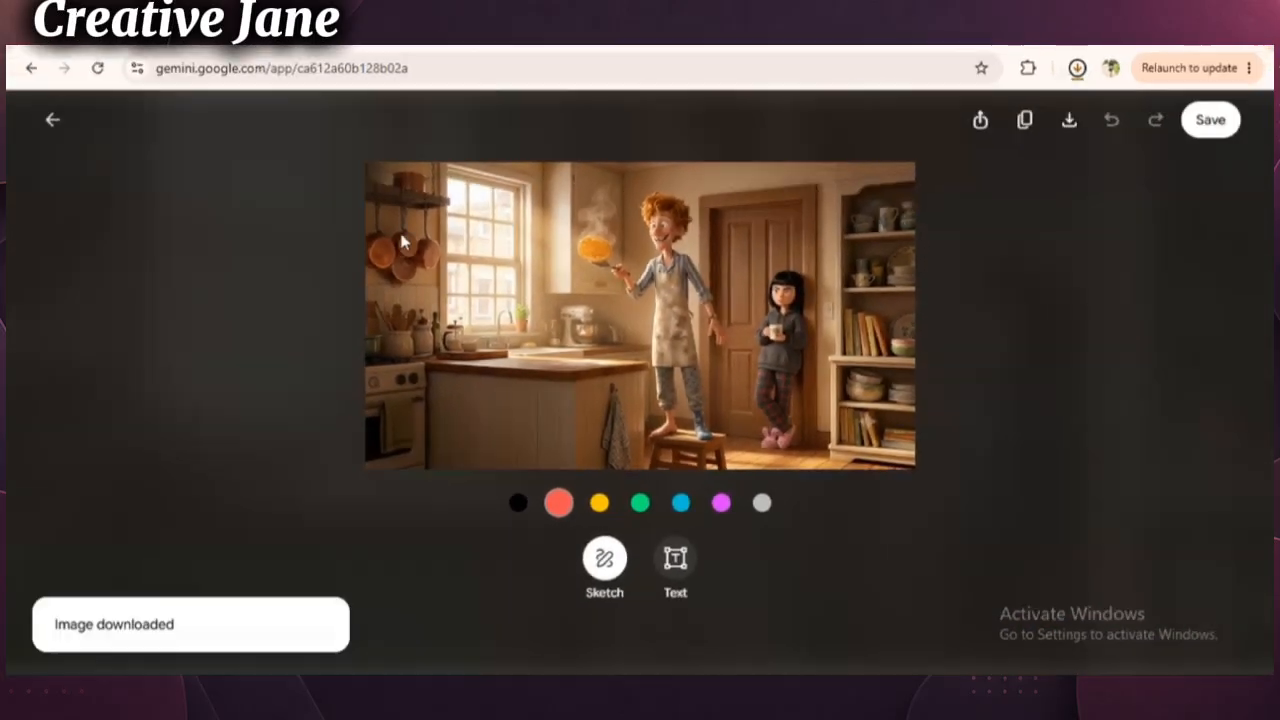
click(50, 120)
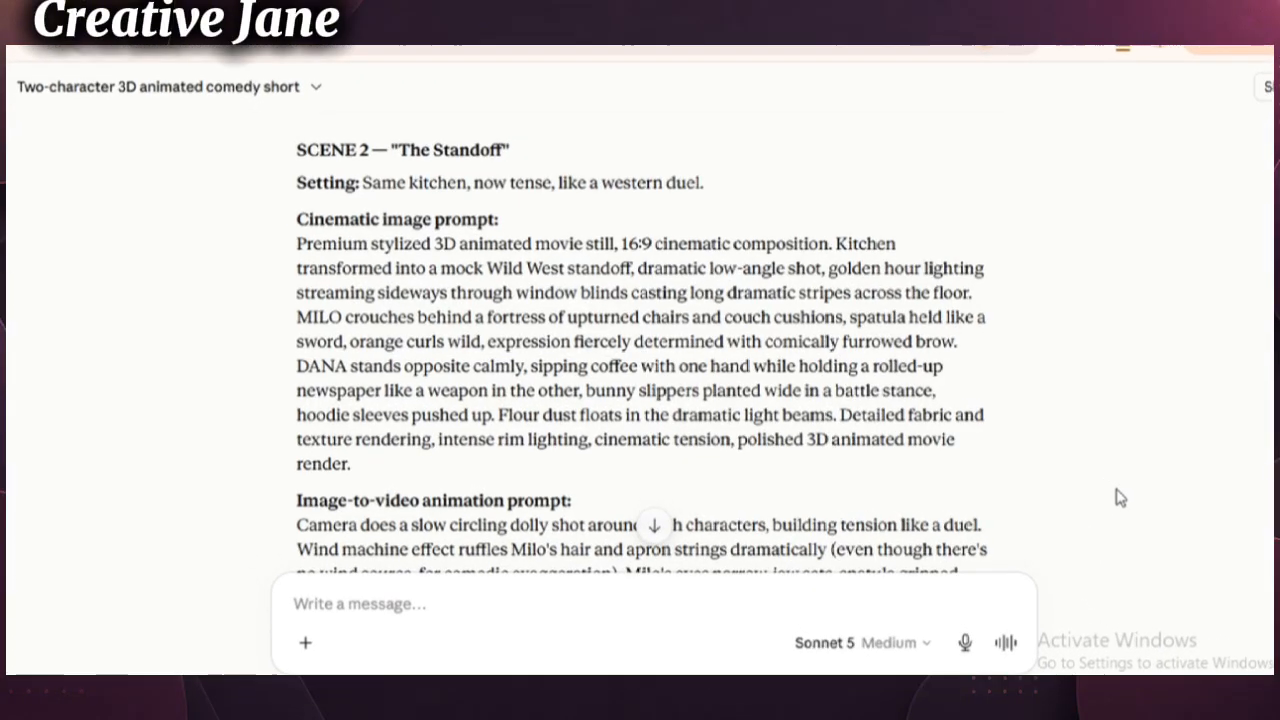
- In the Claude chat, copy the setting and cinematic image prompt of Scene 2, "The Standoff"
drag(308, 188, 692, 469)
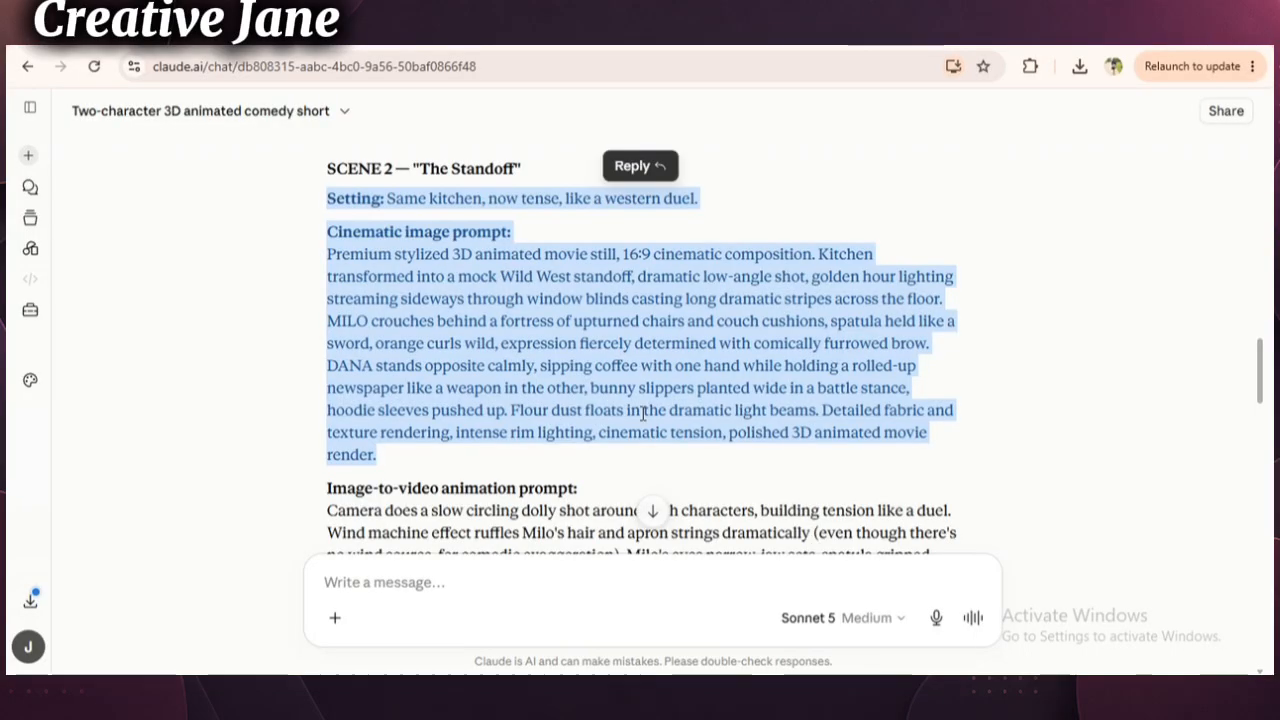
right_click(645, 422)
click(665, 434)
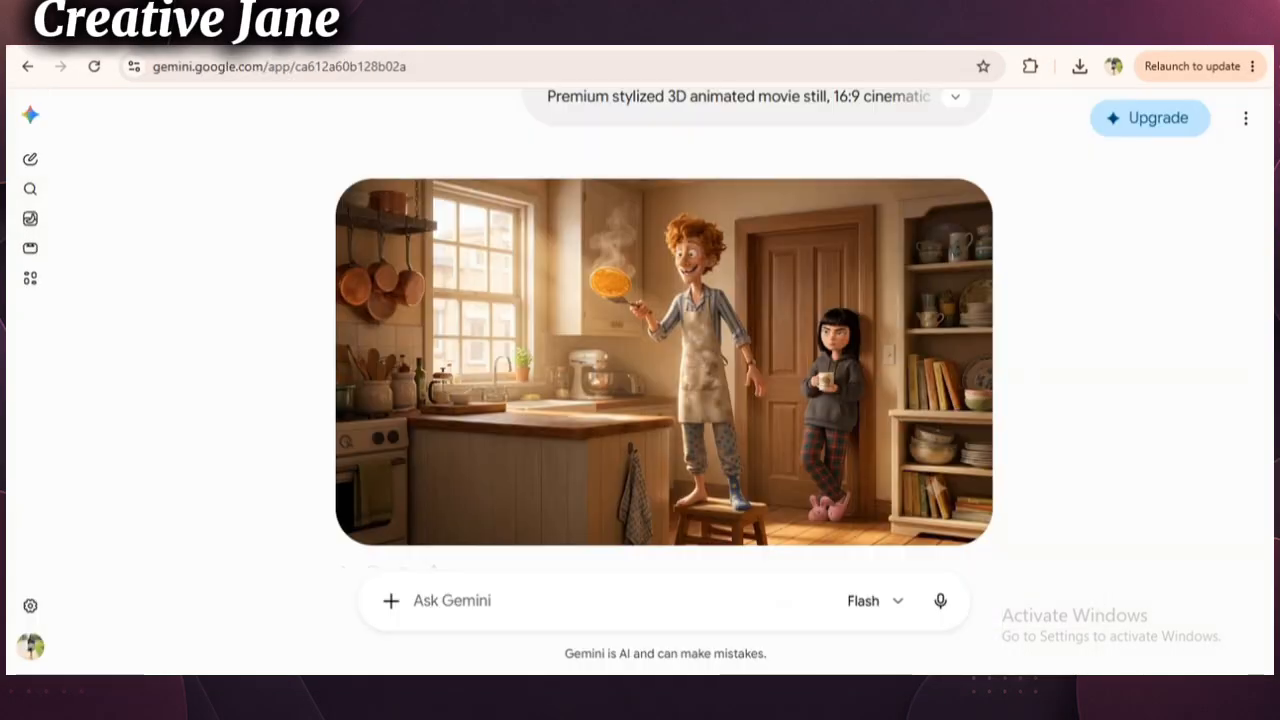
- In the Gemini chat, attach the downloaded Scene 1 kitchen image to a new message as reference
click(391, 601)
click(469, 346)
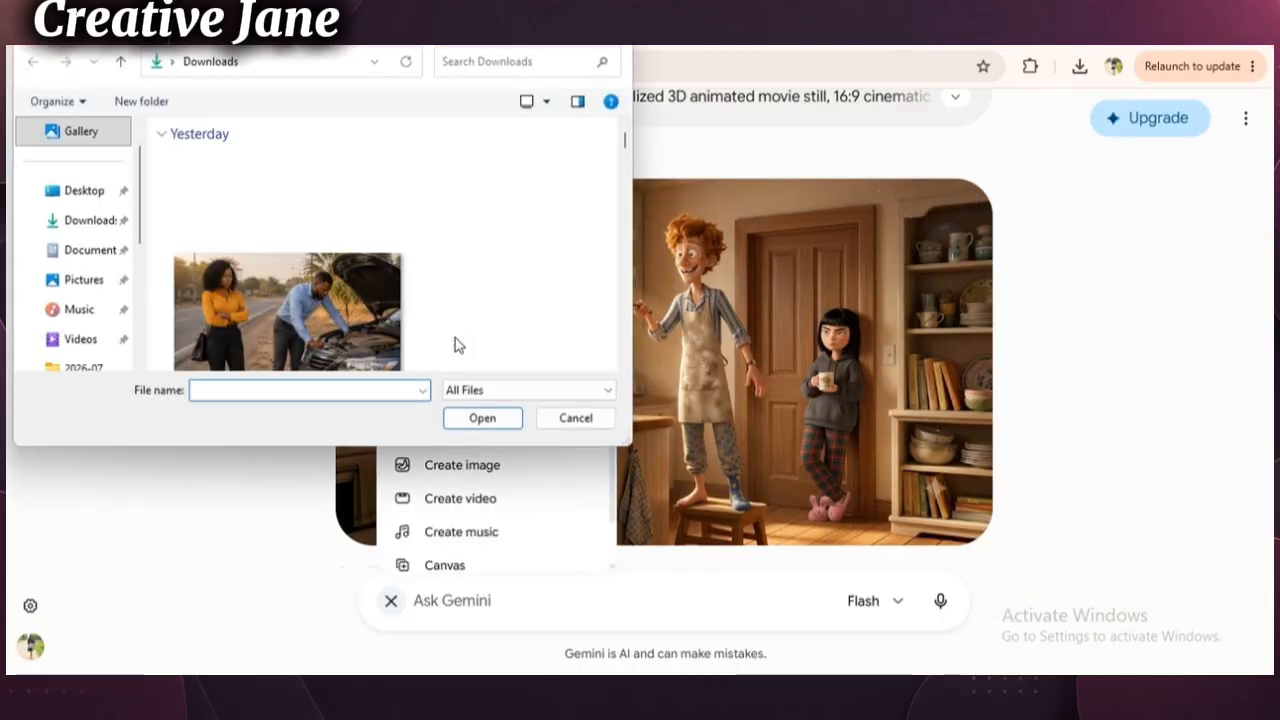
click(624, 366)
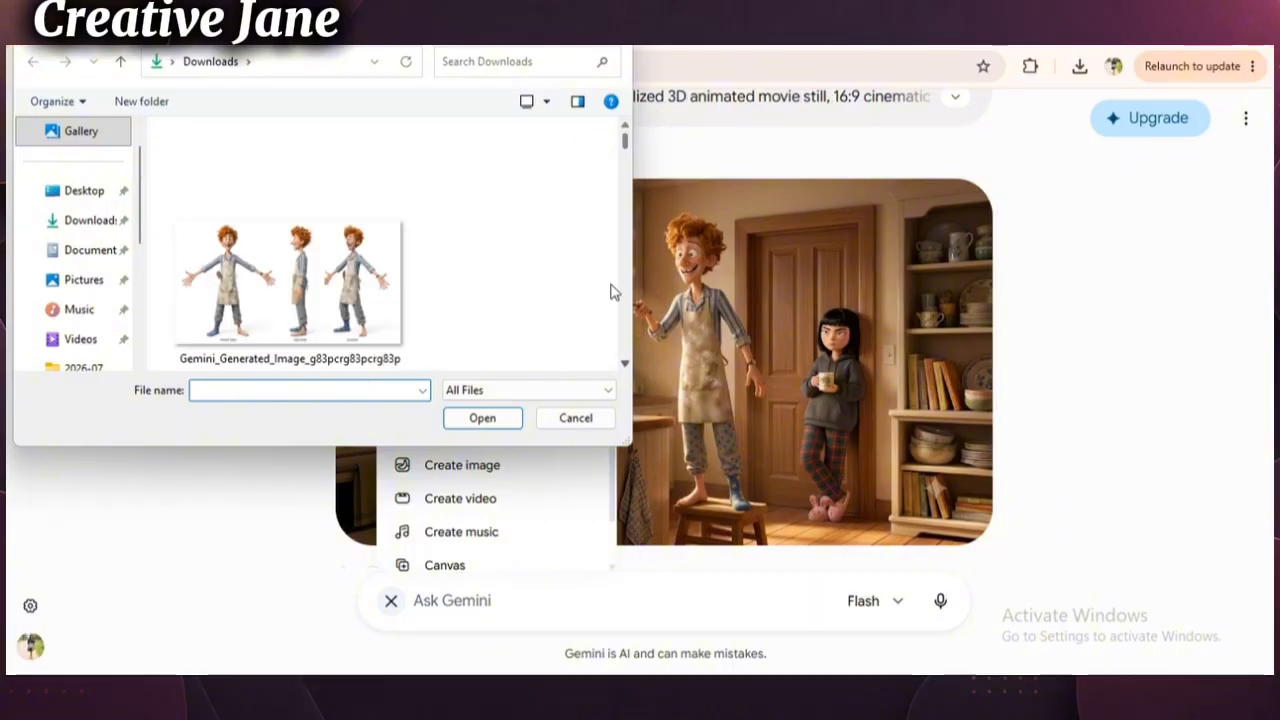
click(627, 124)
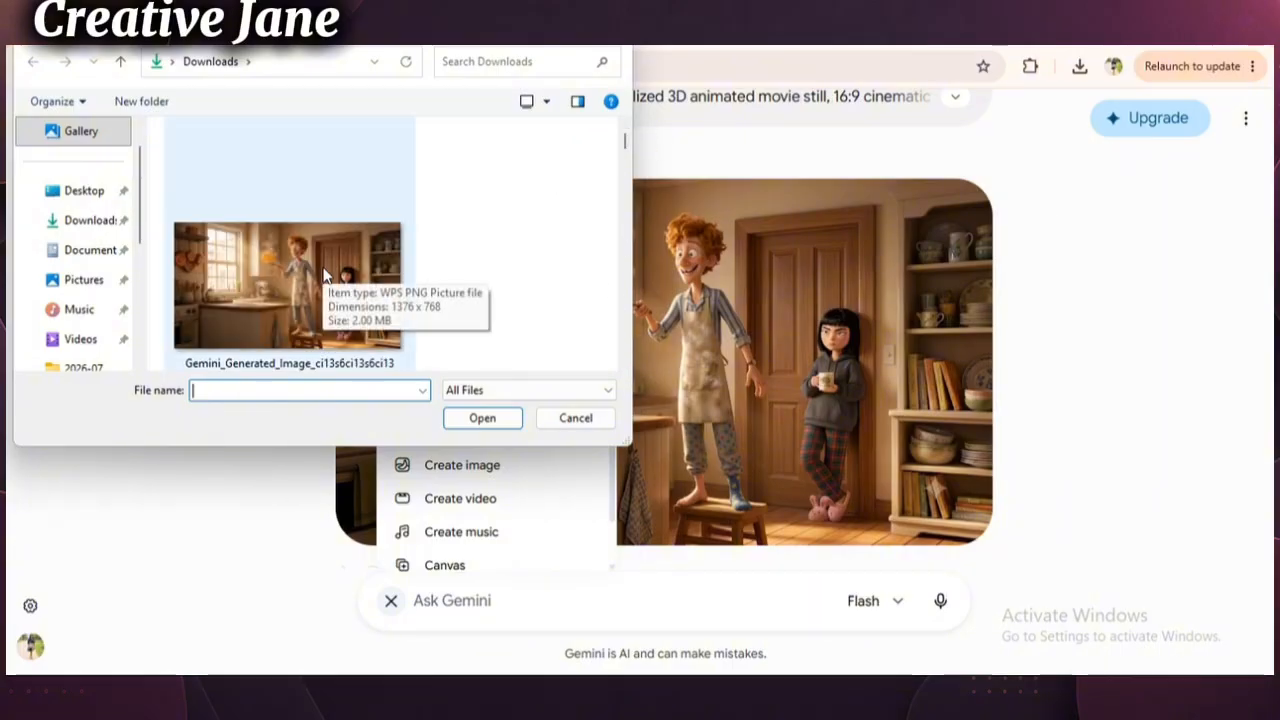
double_click(328, 265)
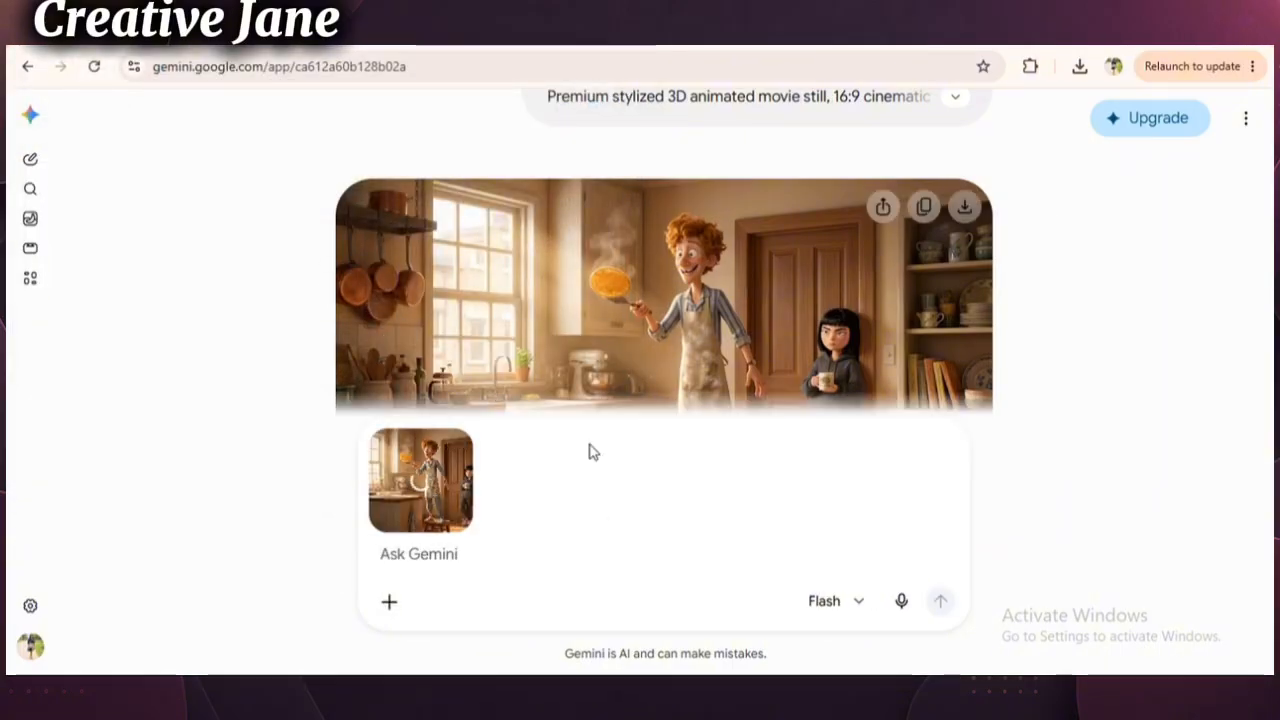
- Paste the Scene 2 setting and cinematic image prompt below the attached Scene 1 image, check its beginning and submit it
right_click(537, 553)
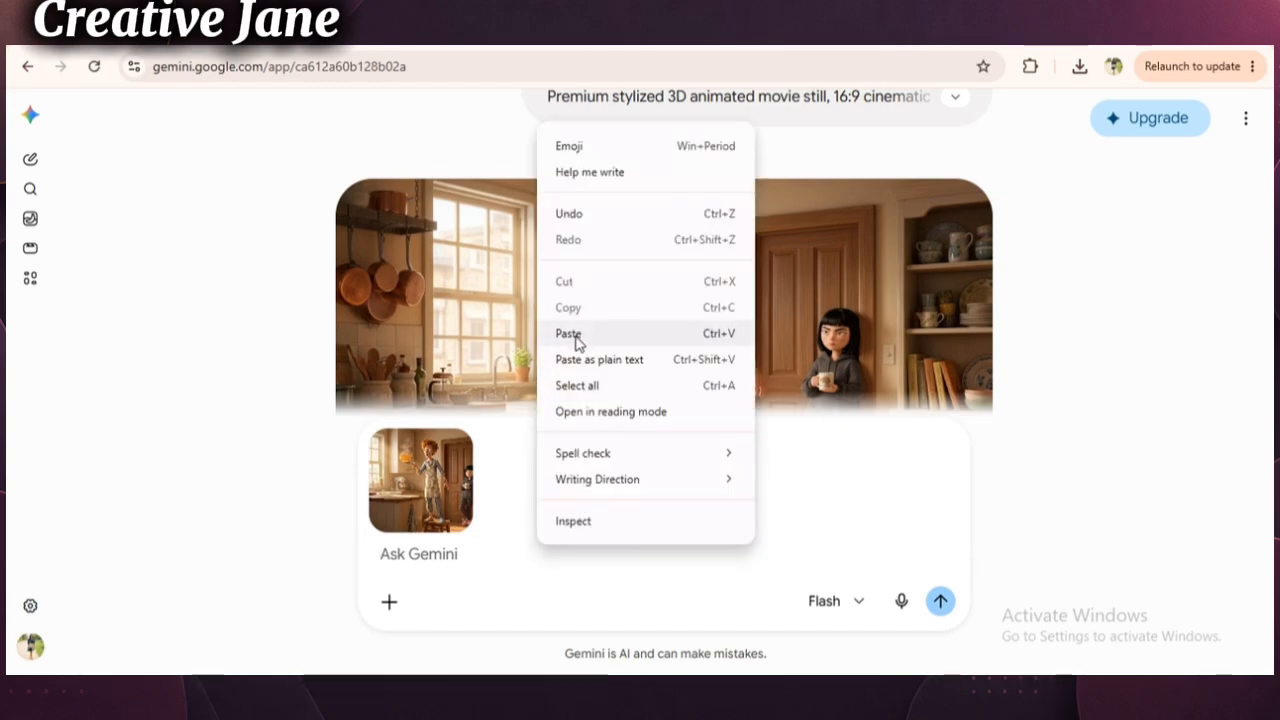
click(575, 338)
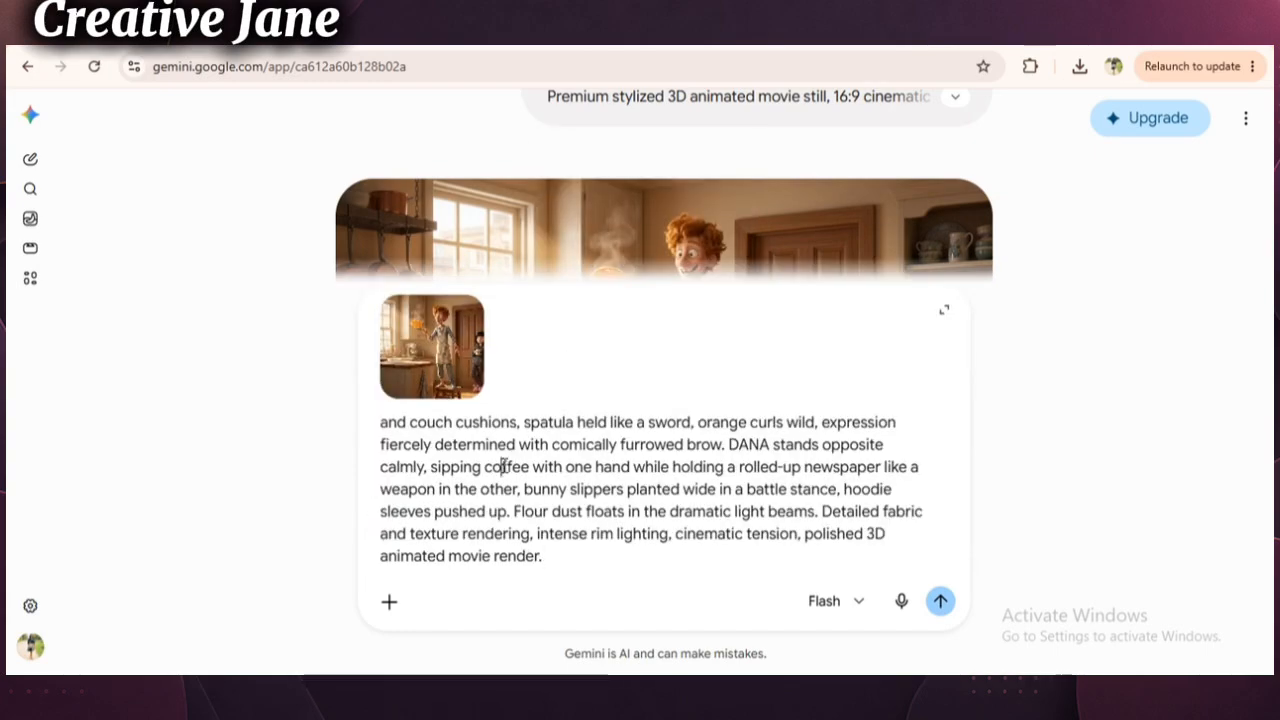
scroll(504, 466, up, 3)
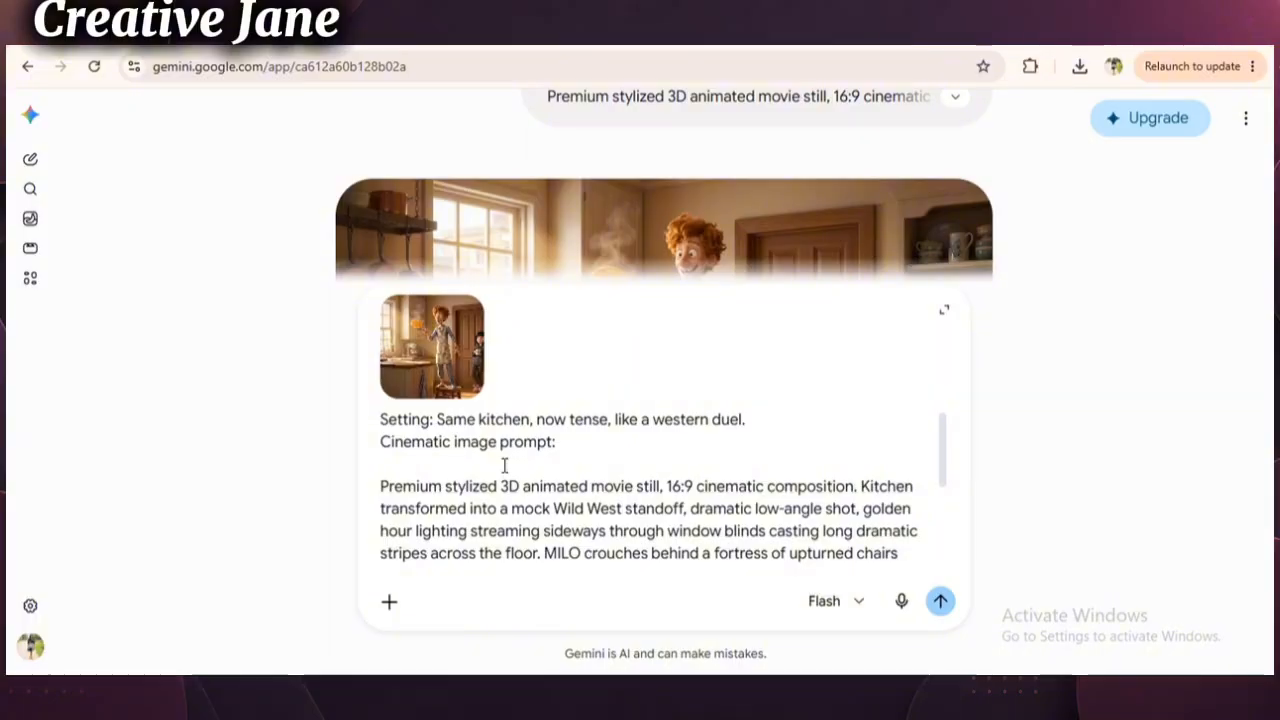
click(940, 601)
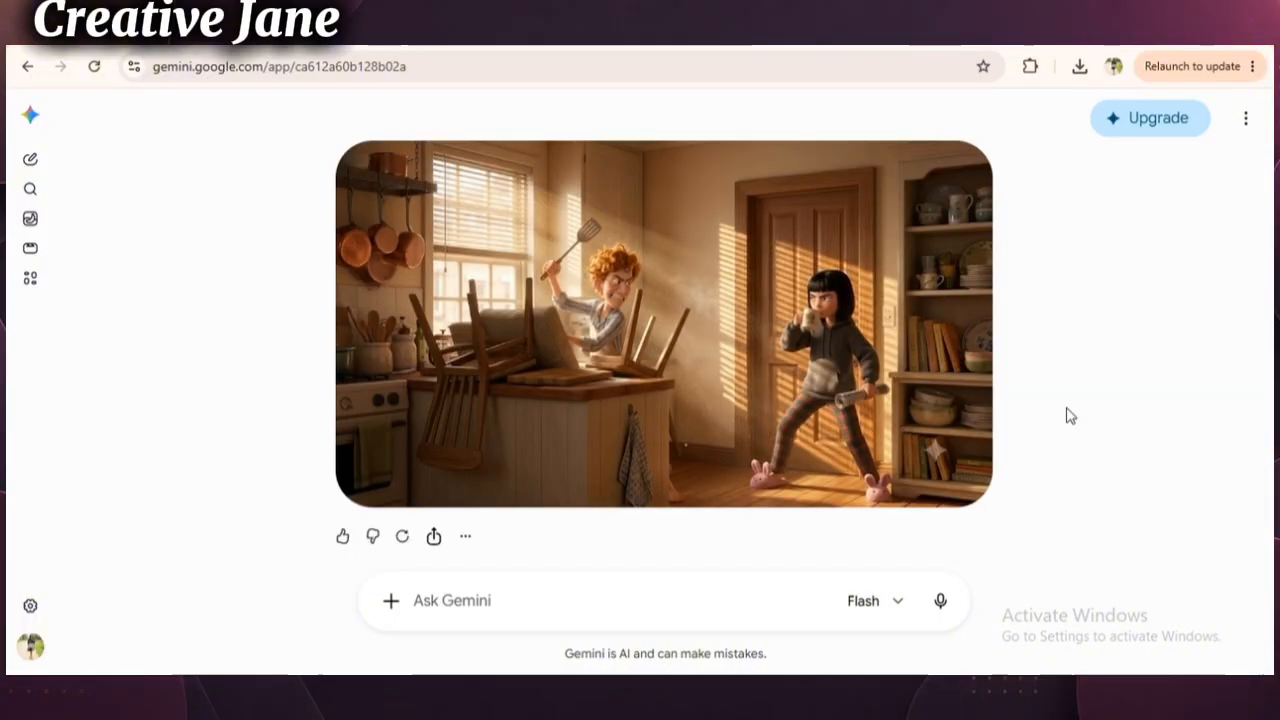
- Download the generated Scene 2 standoff image in full size and attach it to a new Gemini message
click(964, 169)
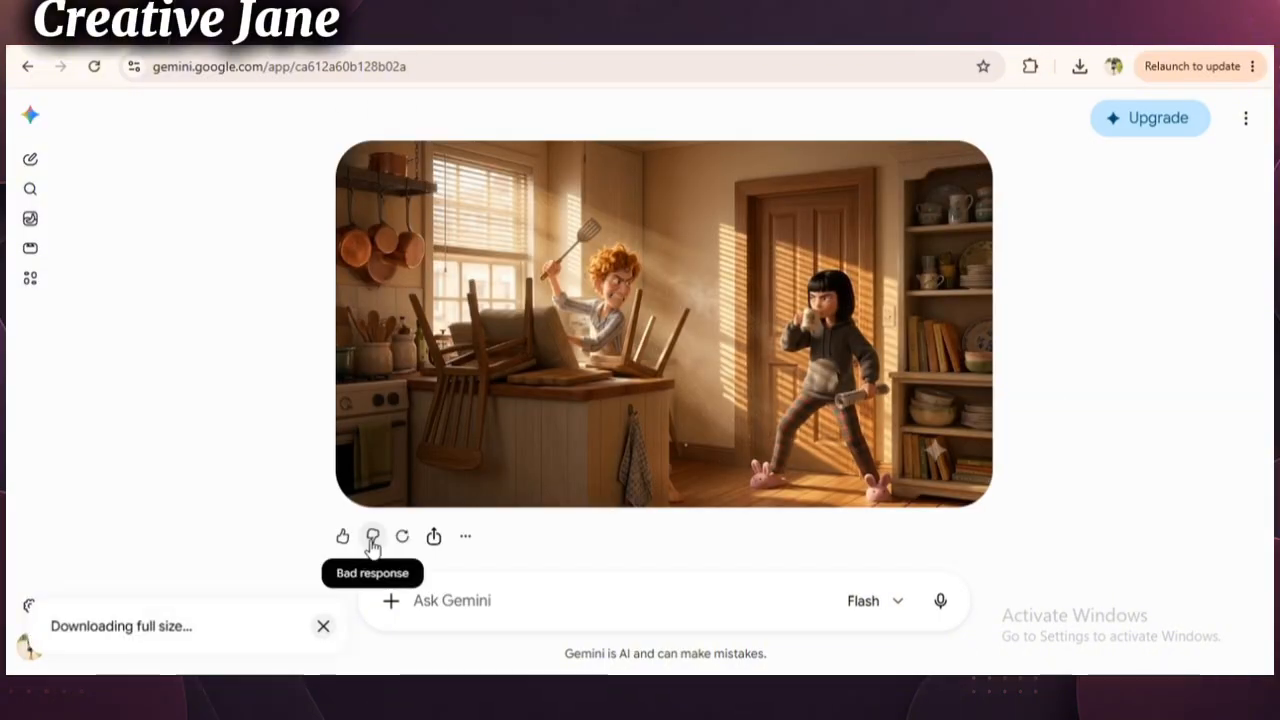
click(391, 601)
click(446, 352)
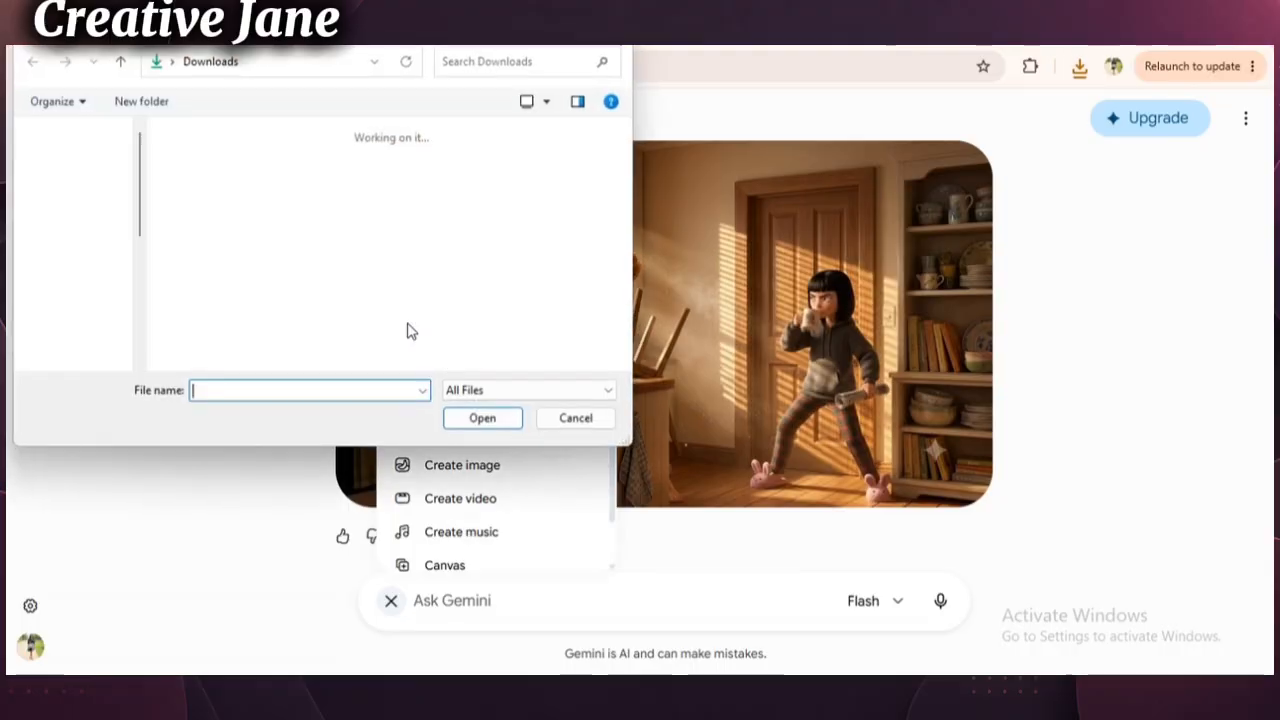
double_click(288, 282)
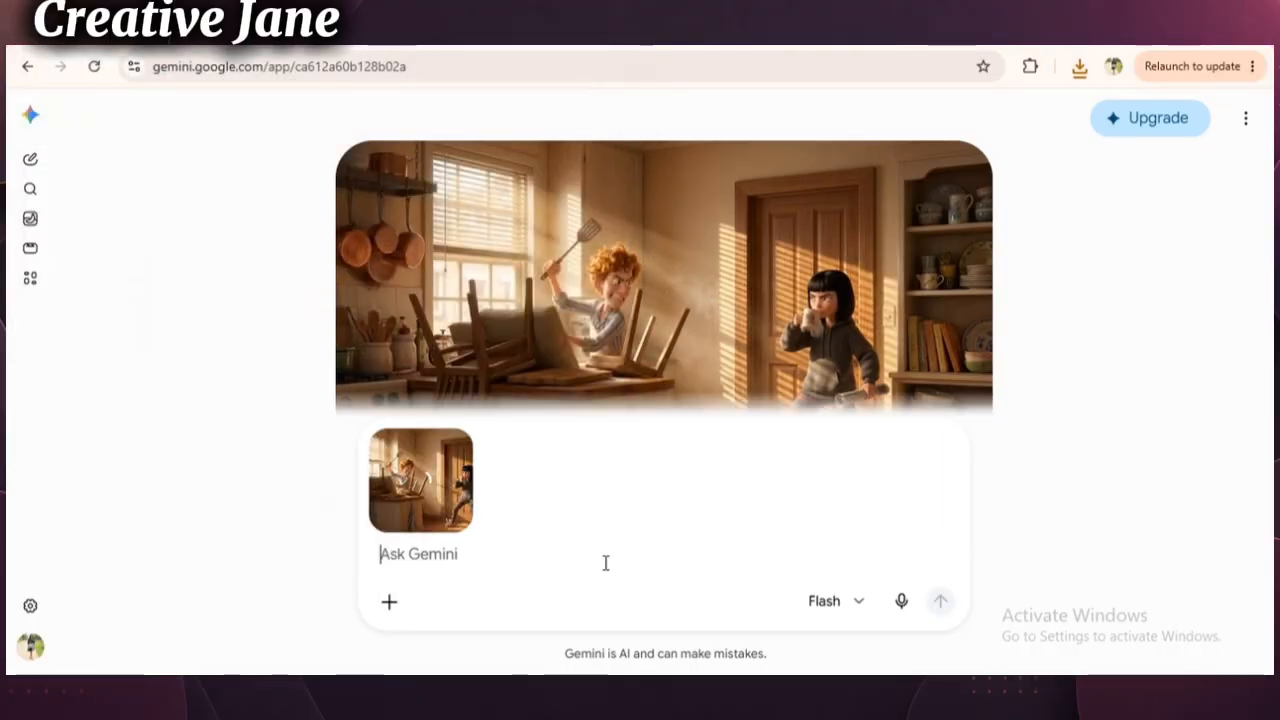
- Paste the Scene 3 kitchen chaos setting and cinematic image prompt, check its setting line and submit it
right_click(491, 566)
click(524, 352)
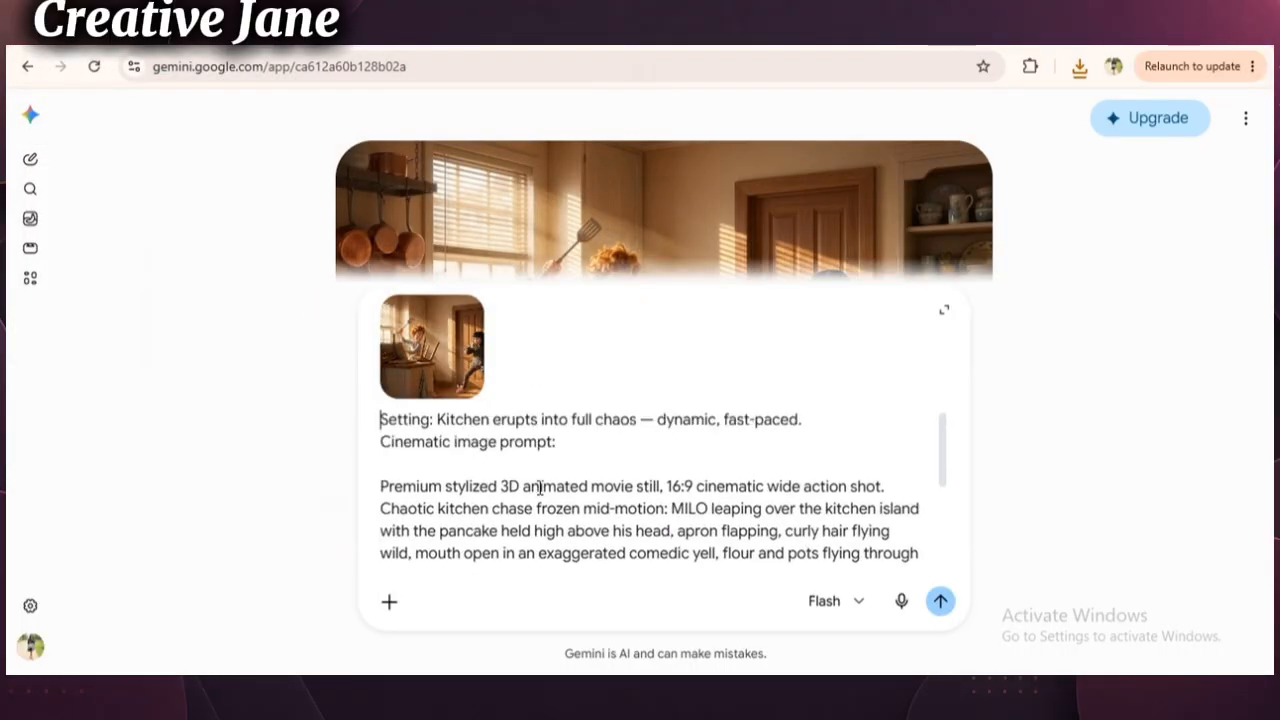
scroll(404, 416, up, 3)
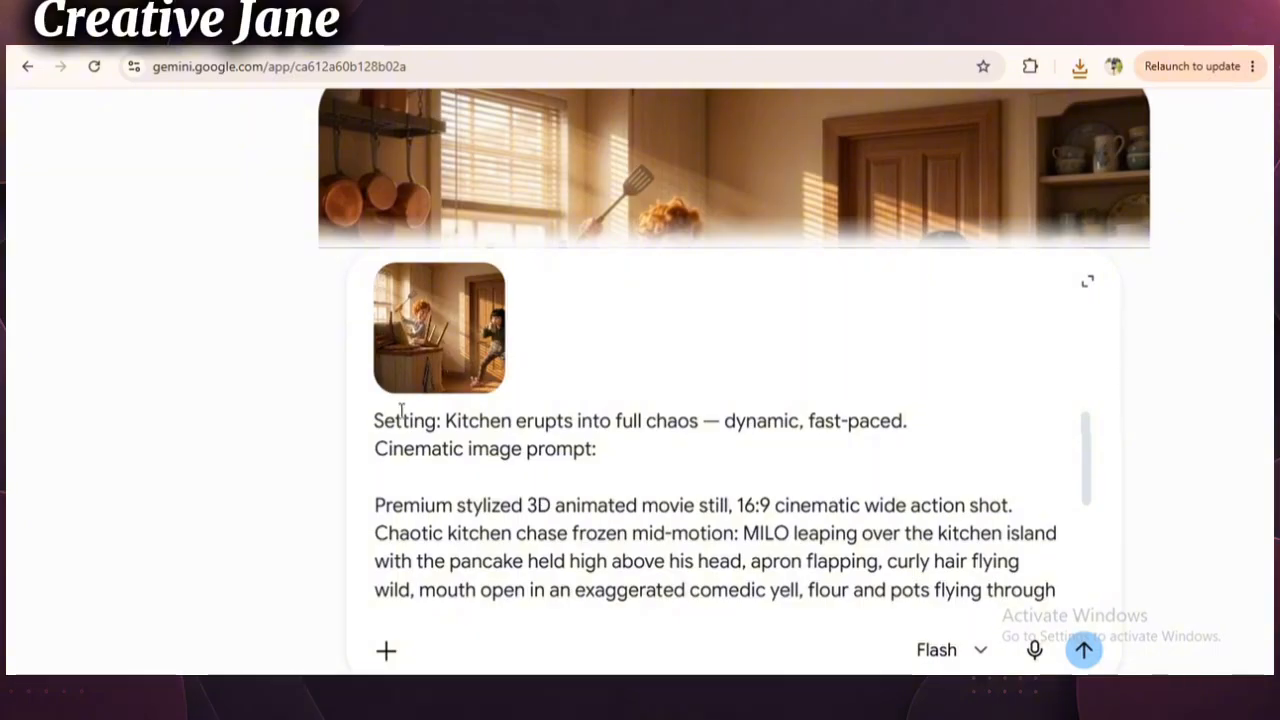
drag(375, 420, 928, 421)
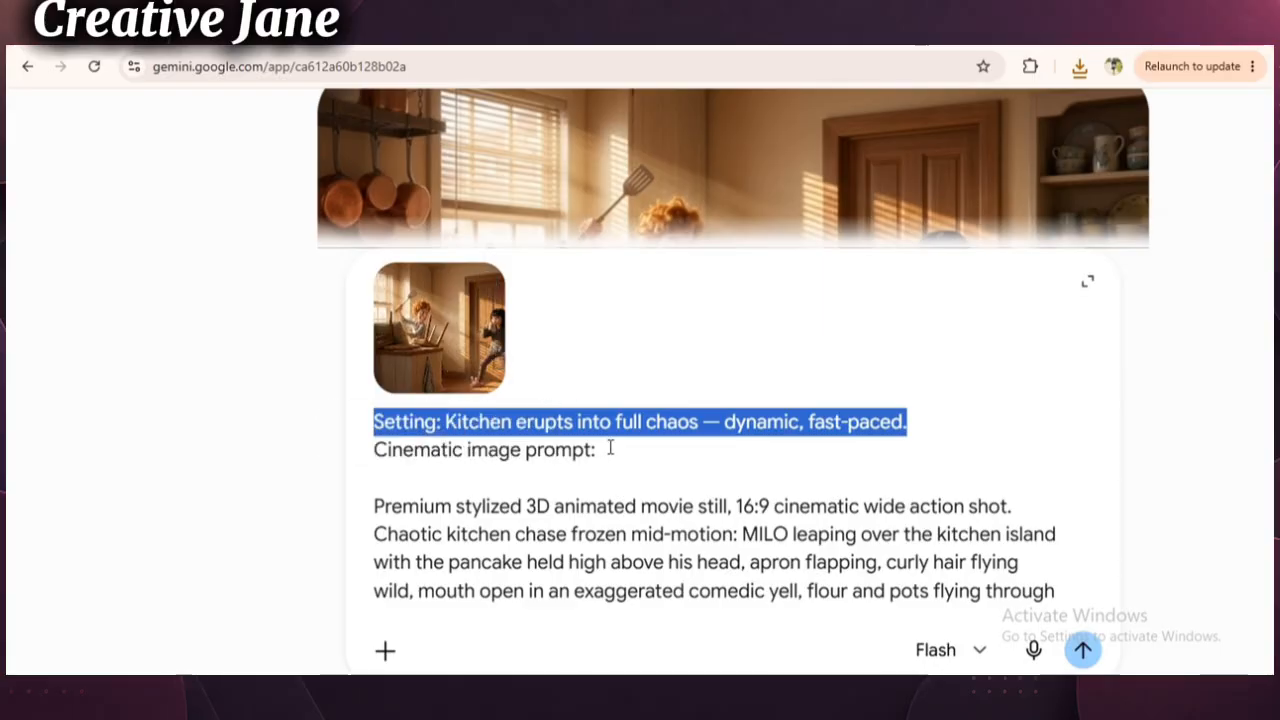
click(1082, 650)
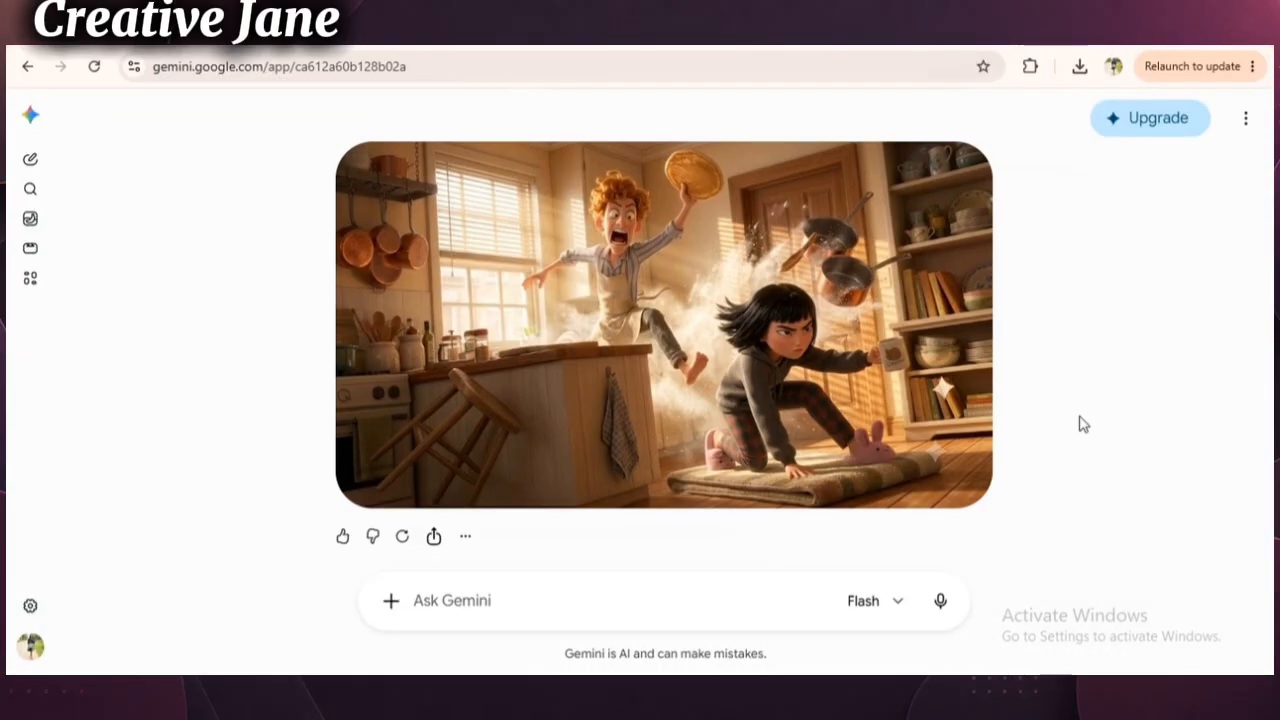
- Download the generated Scene 3 kitchen chase image and attach it to a new Gemini message
scroll(1083, 424, up, 5)
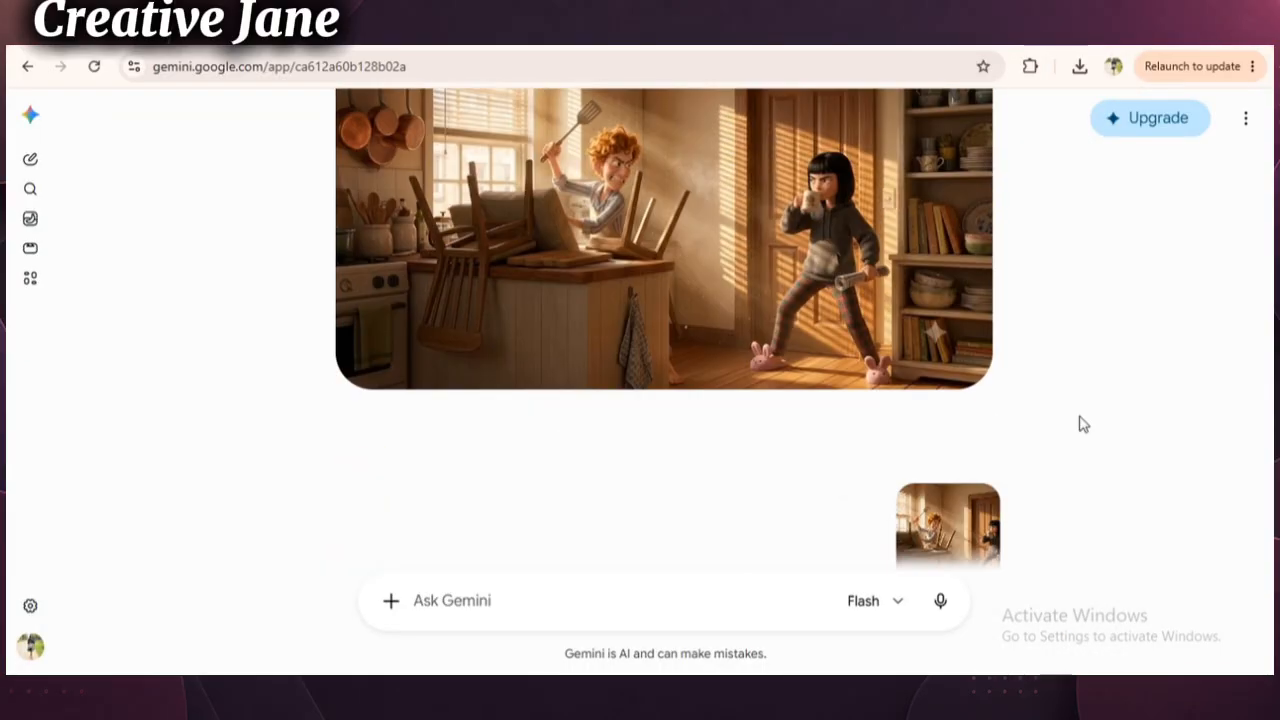
scroll(1083, 424, down, 5)
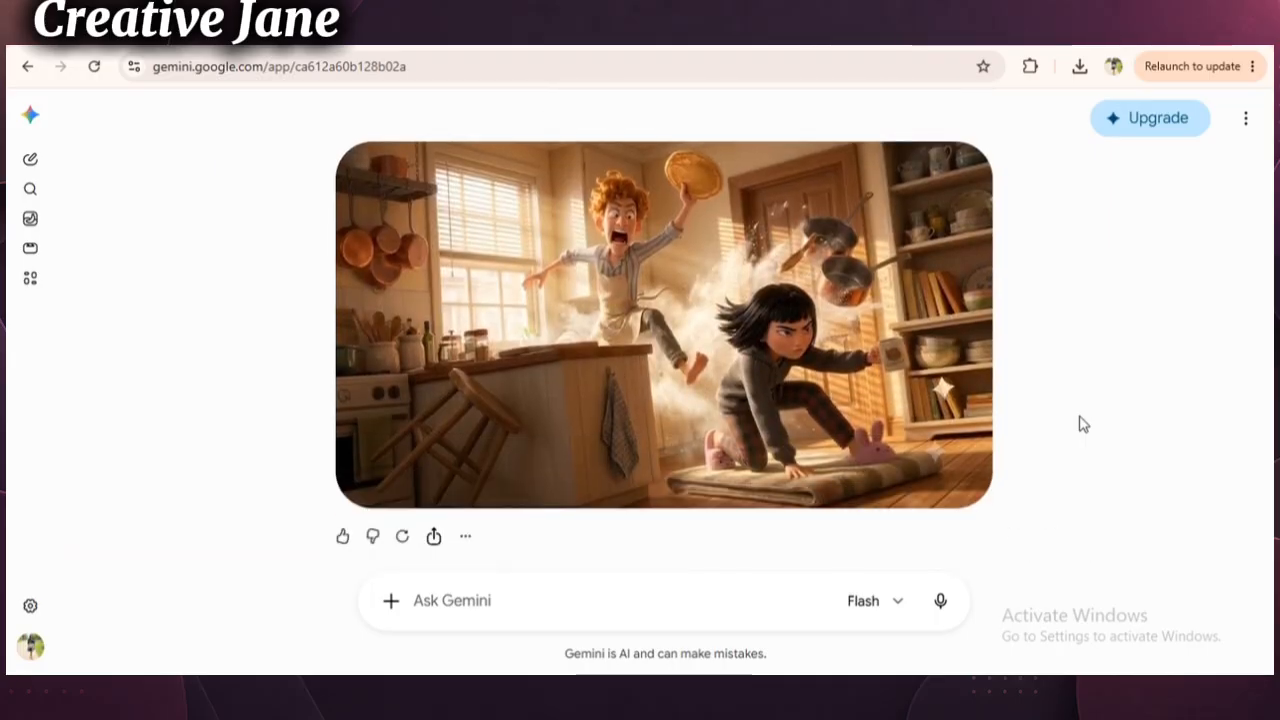
click(964, 169)
click(409, 607)
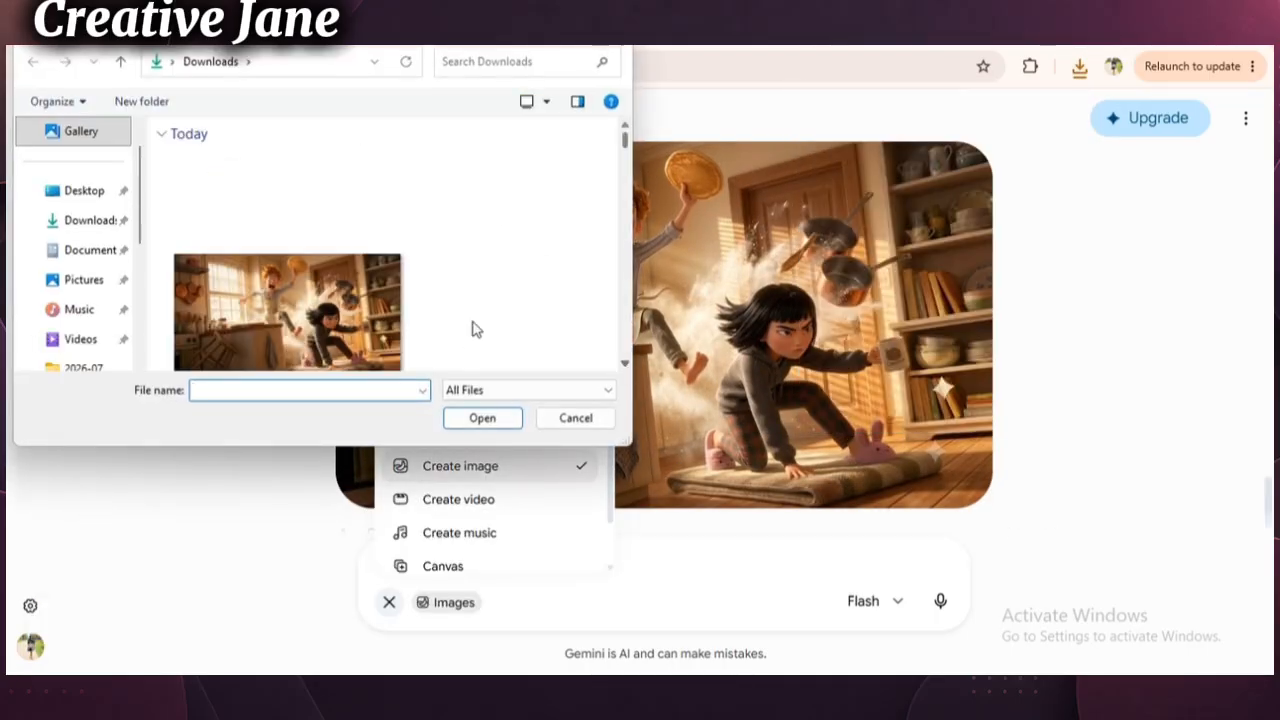
click(343, 322)
double_click(343, 322)
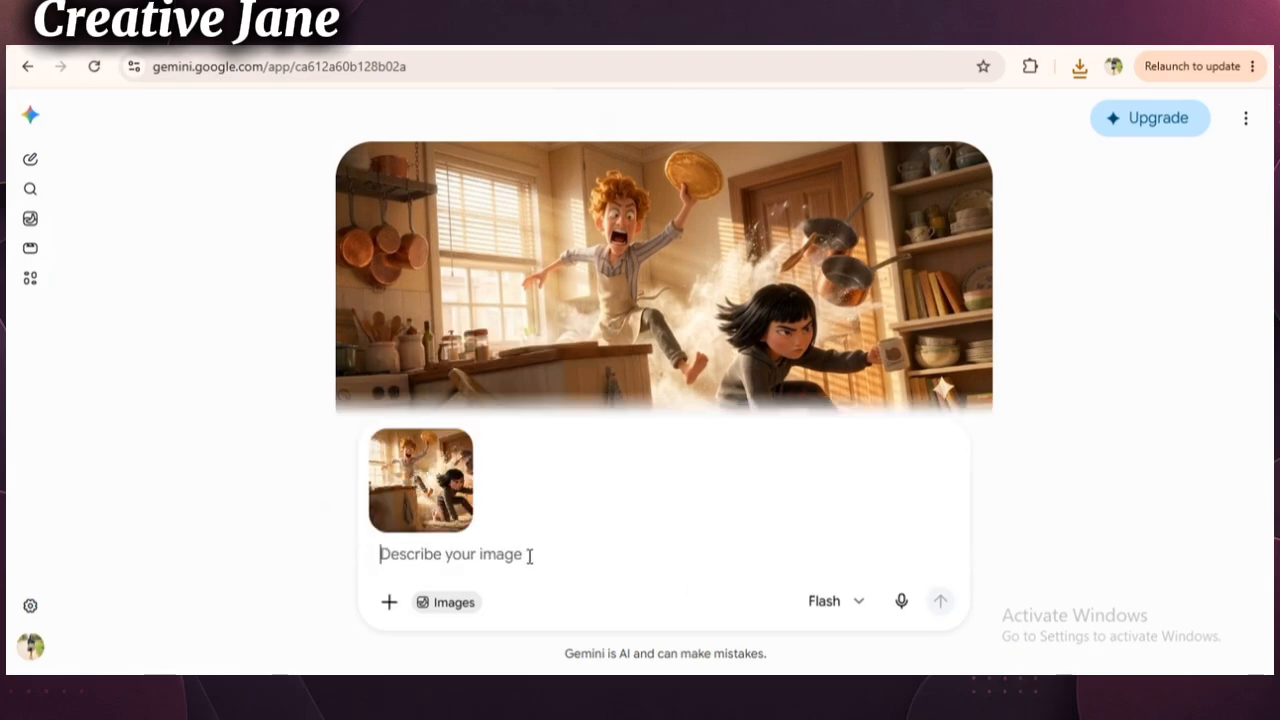
- Paste the Scene 4 "The Twist" setting and cinematic image prompt below the attached chase image and submit it
right_click(529, 554)
click(562, 340)
click(940, 601)
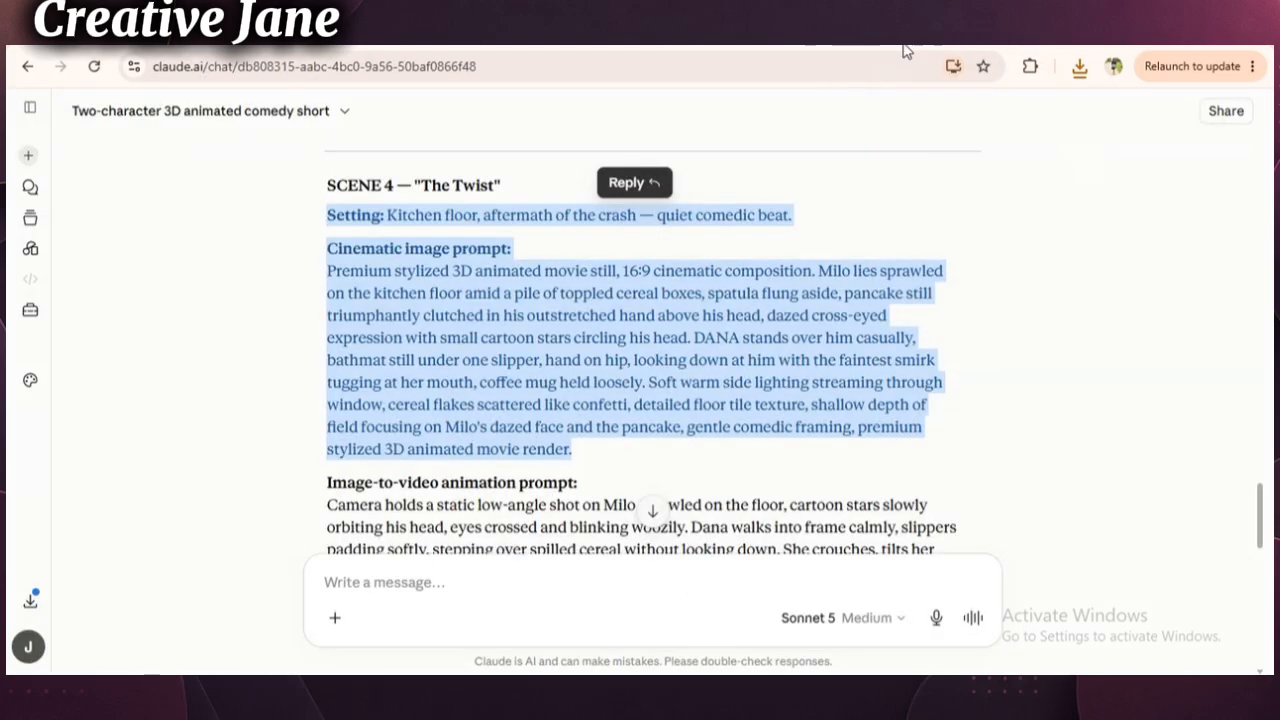
- In the Claude chat, copy the setting and cinematic image prompt of Scene 5, "The Punchline"
click(1043, 451)
scroll(1043, 451, down, 10)
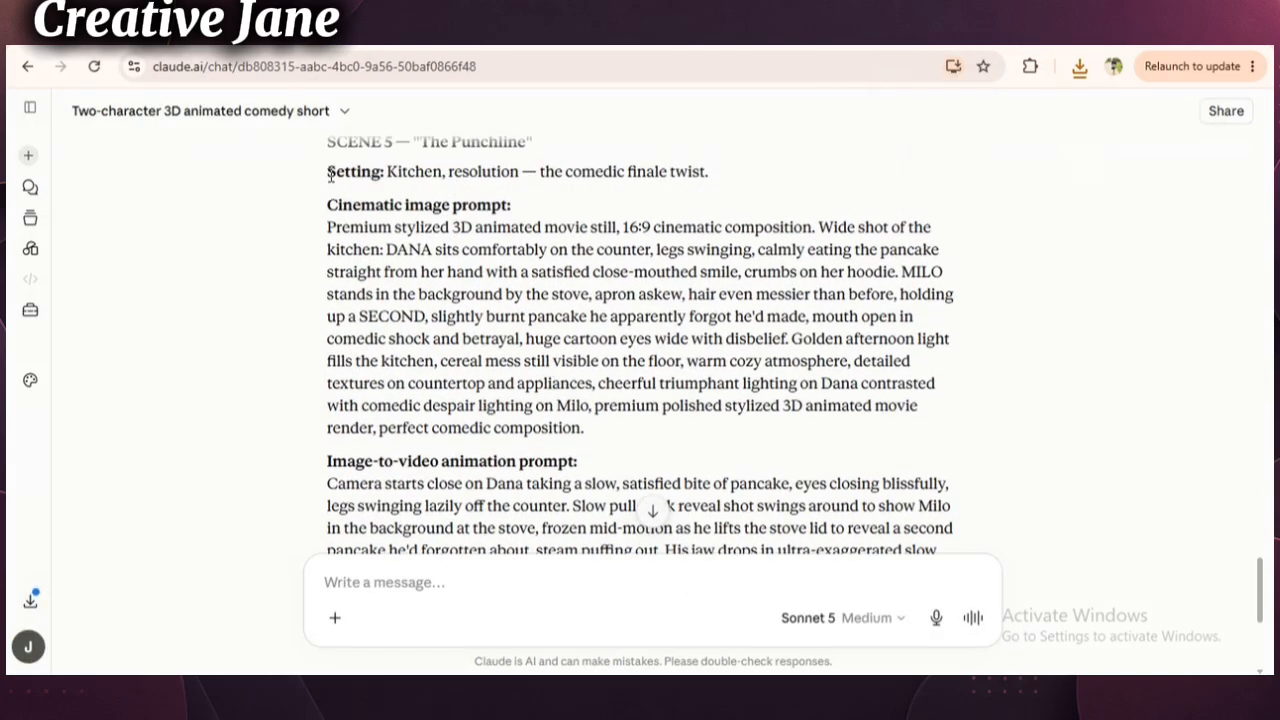
drag(330, 175, 584, 428)
right_click(568, 384)
click(617, 397)
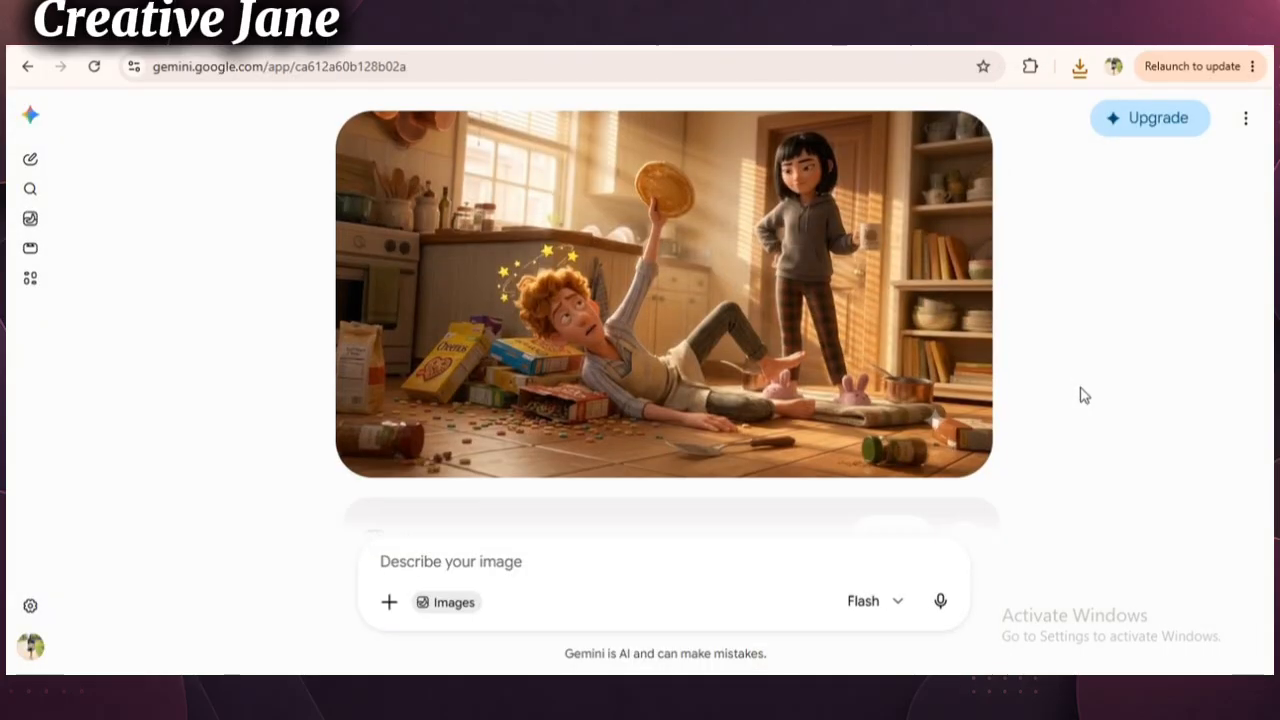
- Review the generated kitchen-floor aftermath image and the prompt above it in the Gemini chat
scroll(1085, 396, up, 8)
scroll(1085, 396, down, 6)
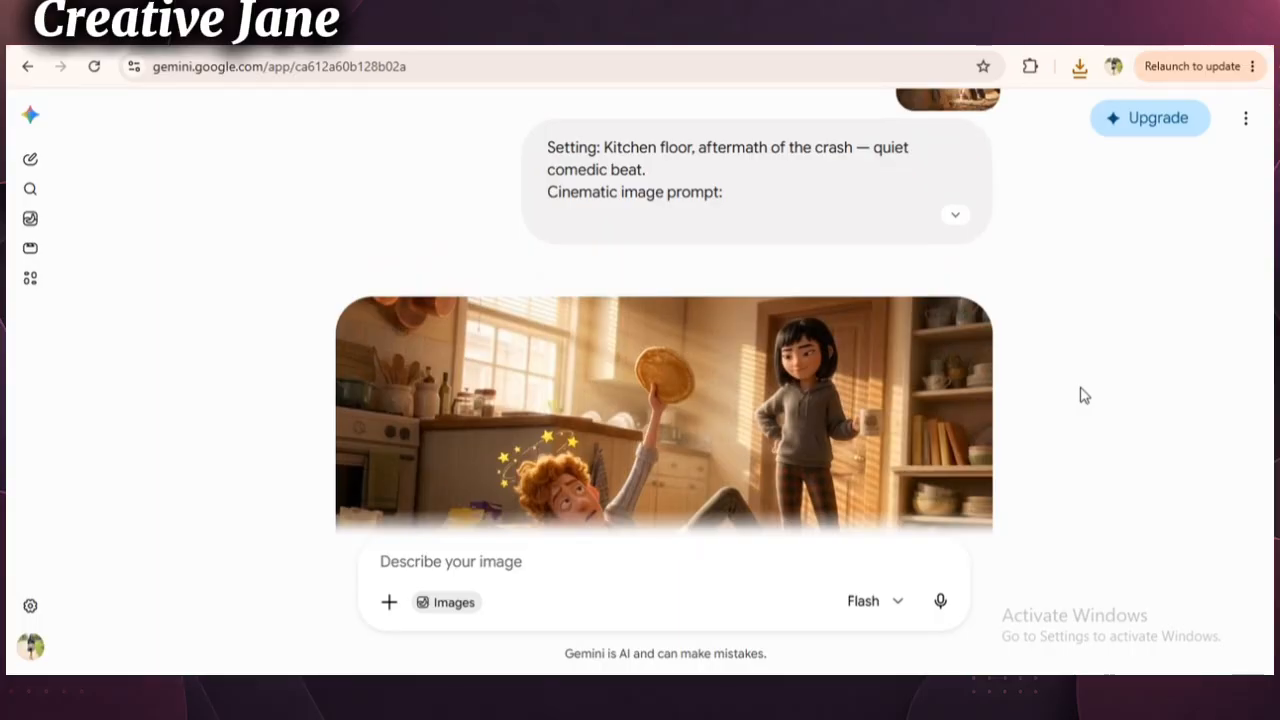
scroll(1085, 396, up, 1)
scroll(1085, 396, up, 6)
scroll(1085, 396, down, 2)
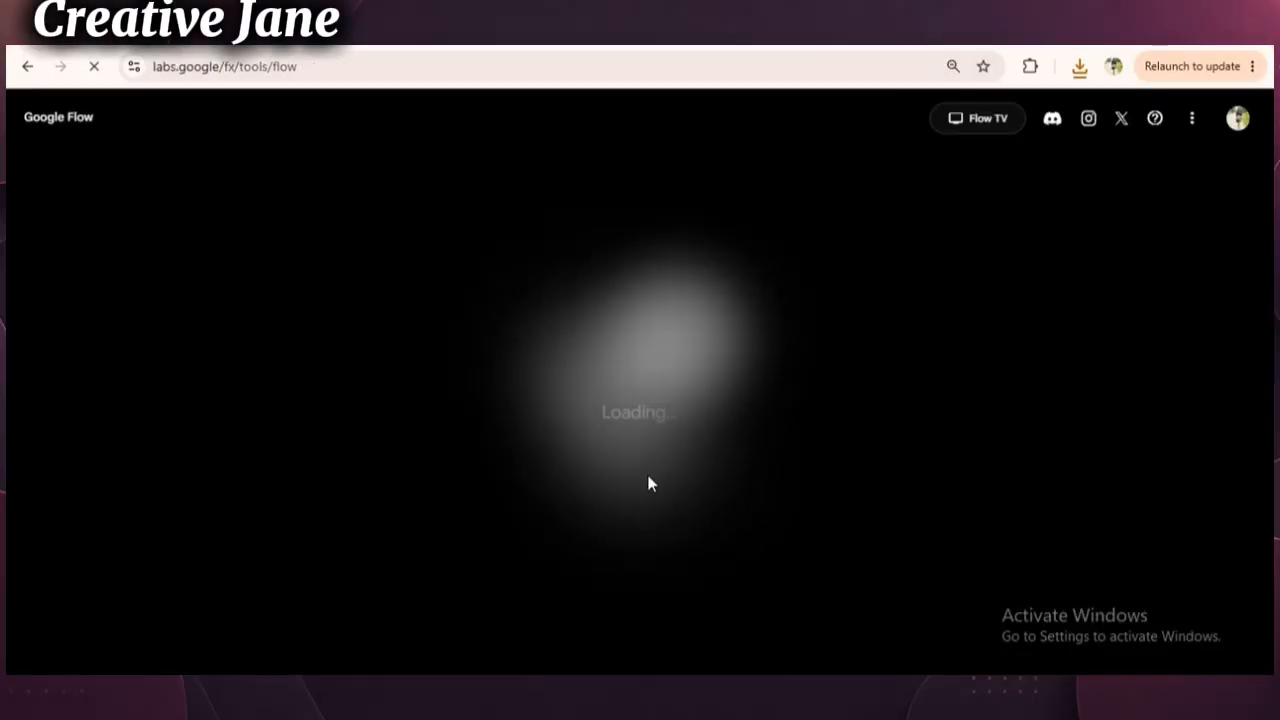
- In Google Flow, create a new project, upload the Scene 1 pancake kitchen image and add it to the prompt
click(655, 585)
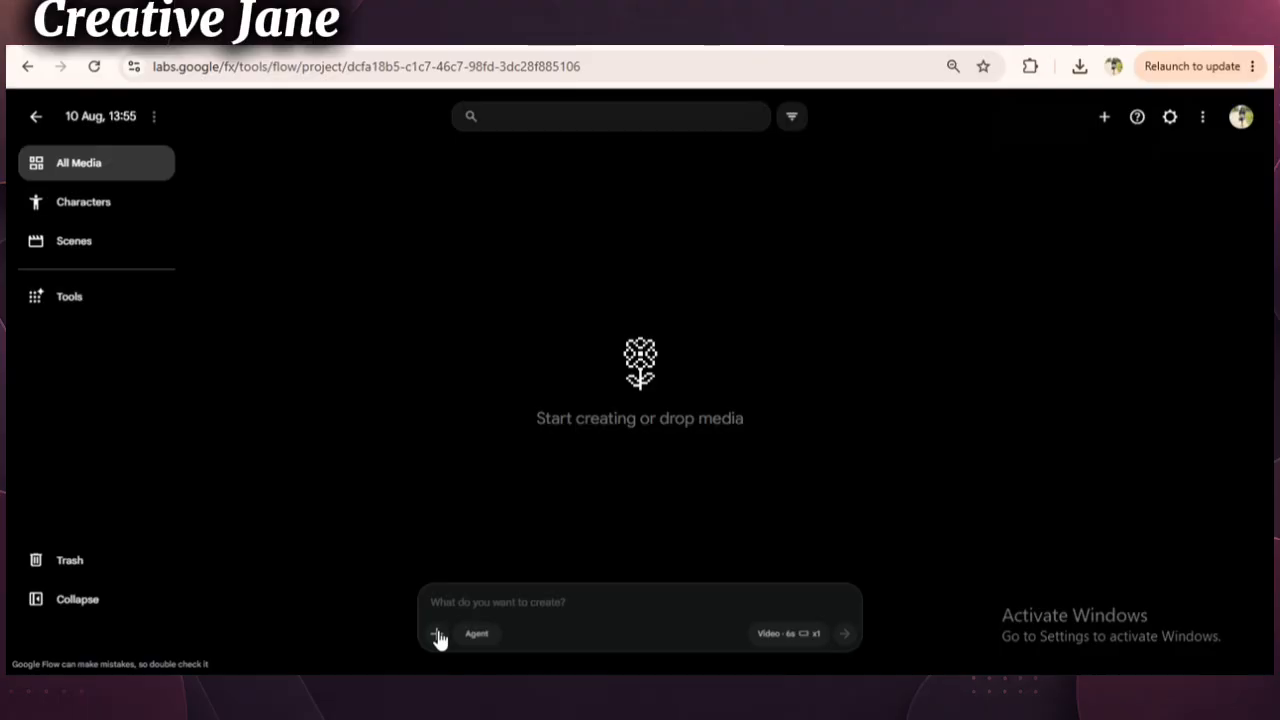
click(437, 634)
click(410, 556)
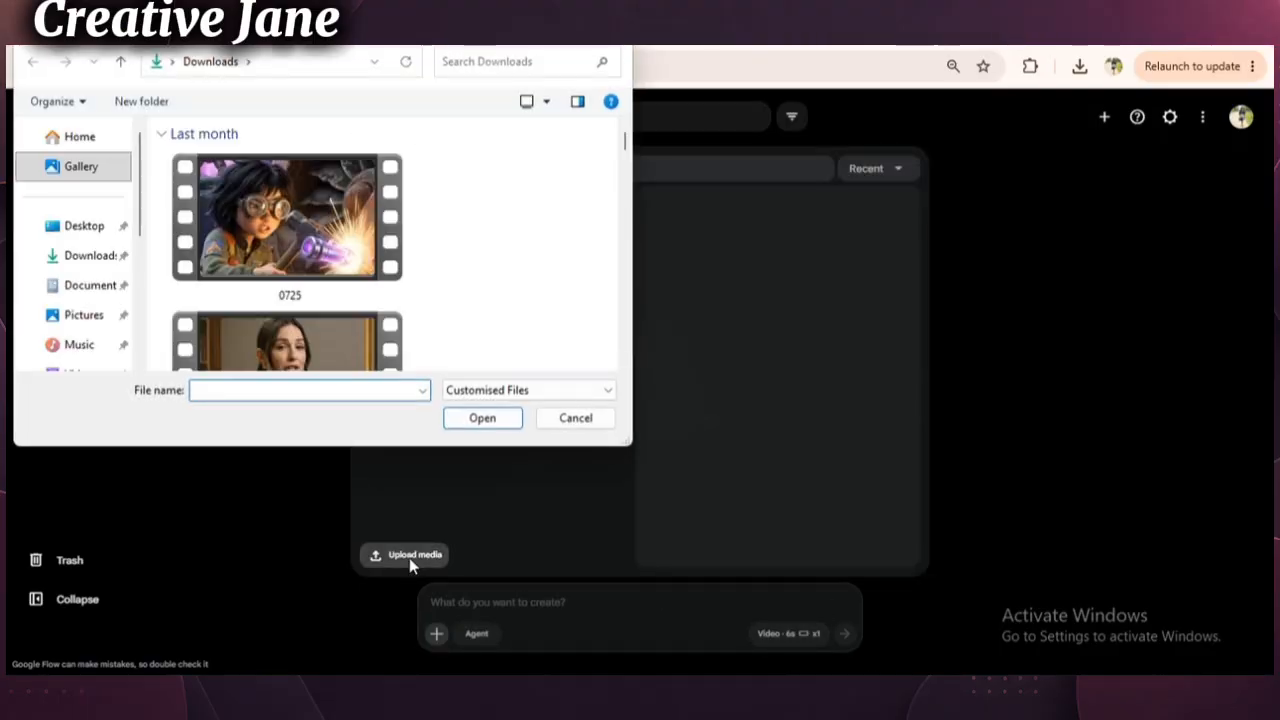
double_click(446, 175)
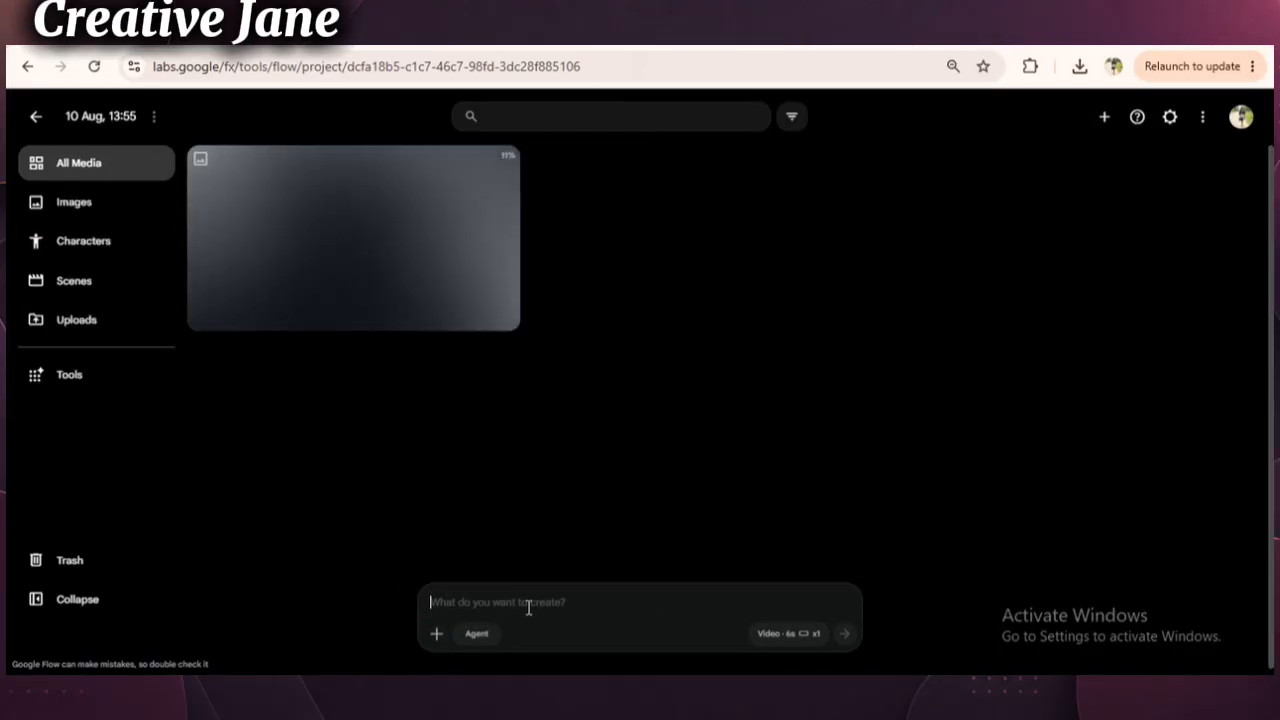
click(505, 163)
click(505, 267)
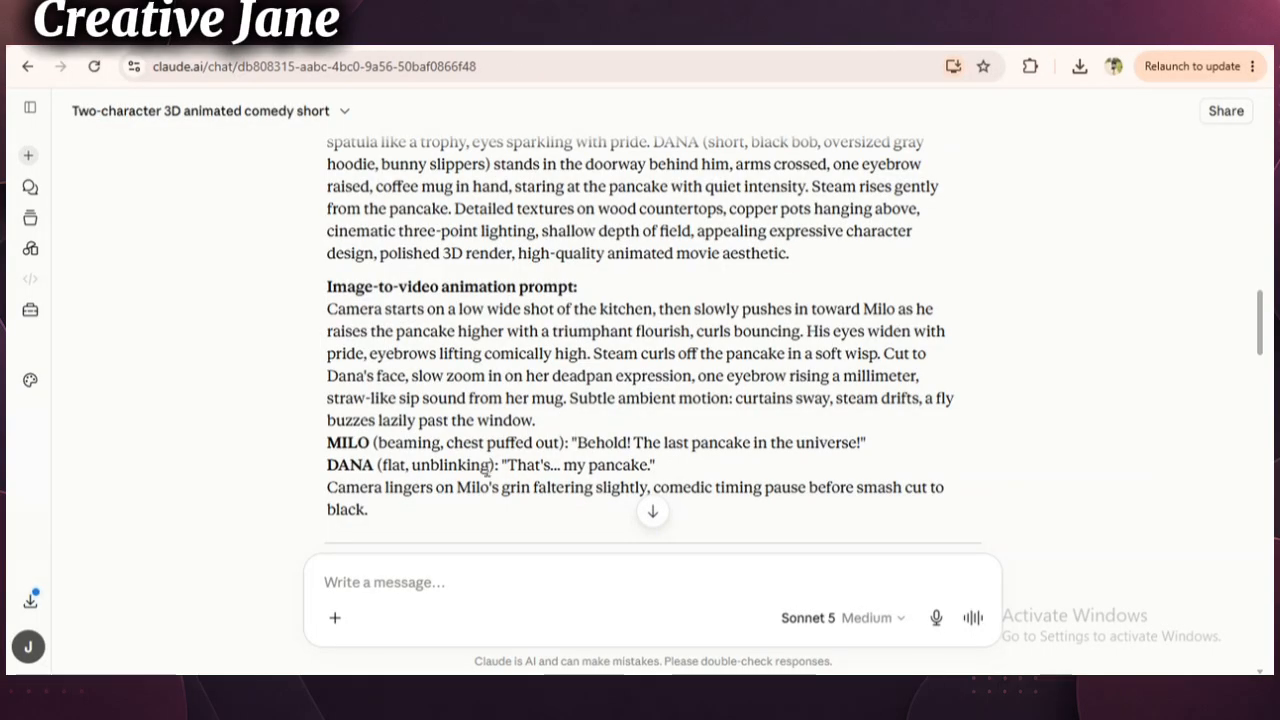
- In the Claude chat, copy the Scene 1 image-to-video animation prompt, from the low wide kitchen shot through the cut to black
scroll(487, 469, up, 2)
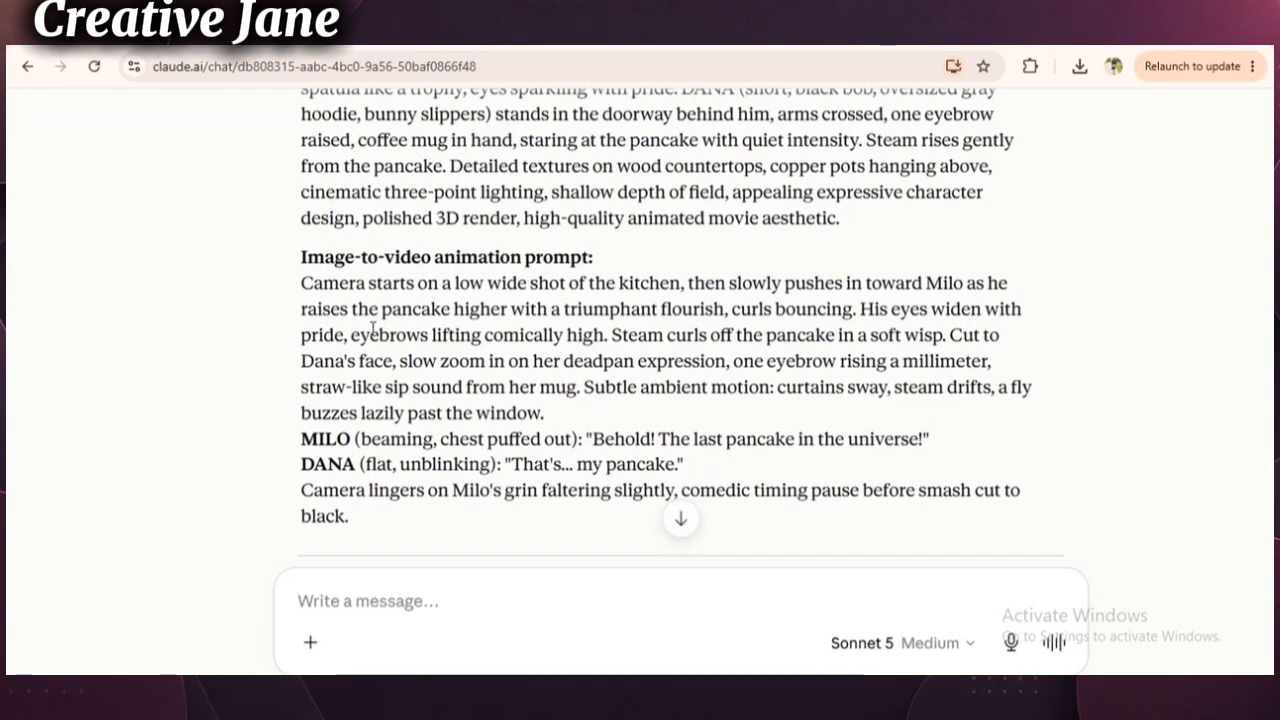
drag(306, 287, 418, 526)
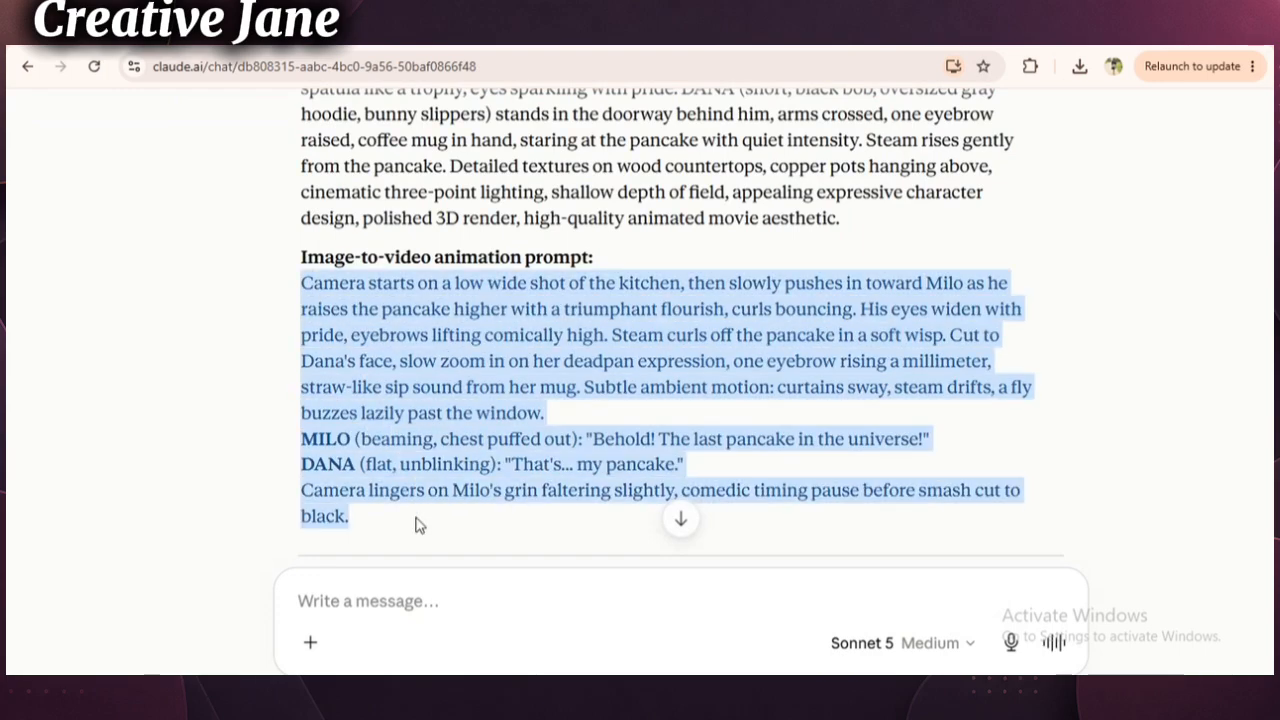
right_click(408, 457)
click(470, 223)
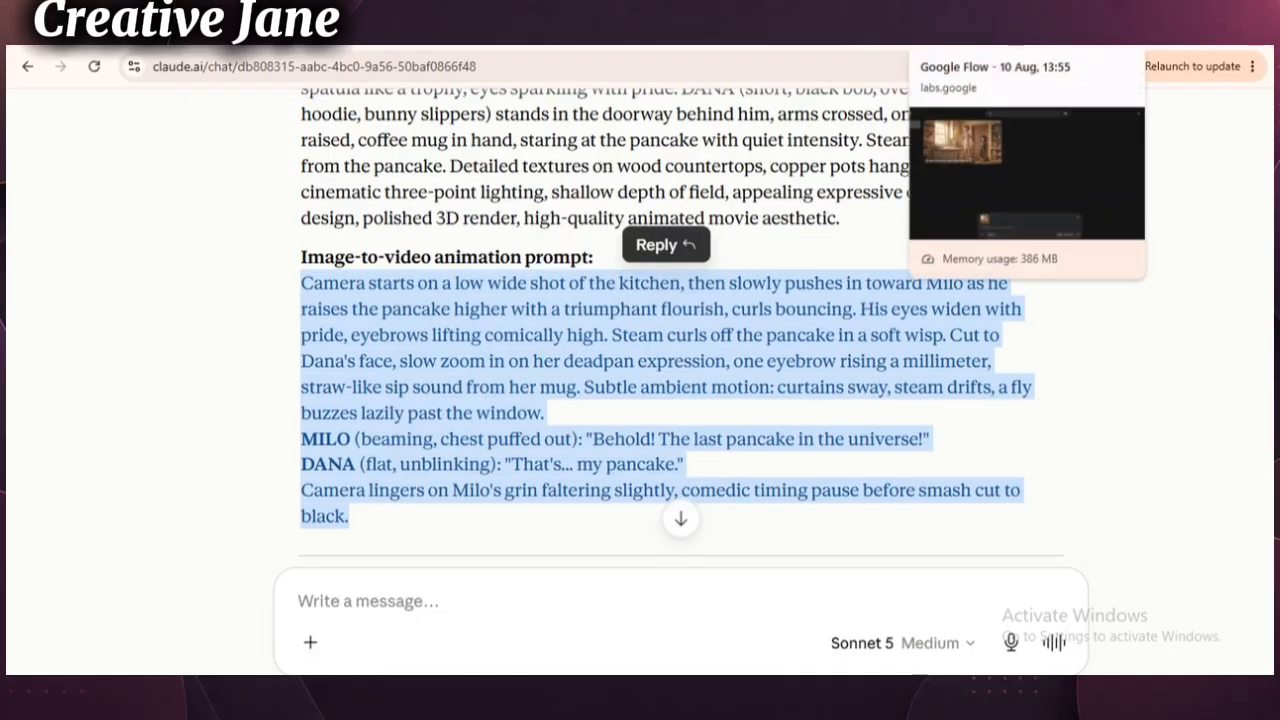
- Switch back to Google Flow and paste the Scene 1 animation prompt beneath the attached kitchen image
click(965, 36)
right_click(490, 600)
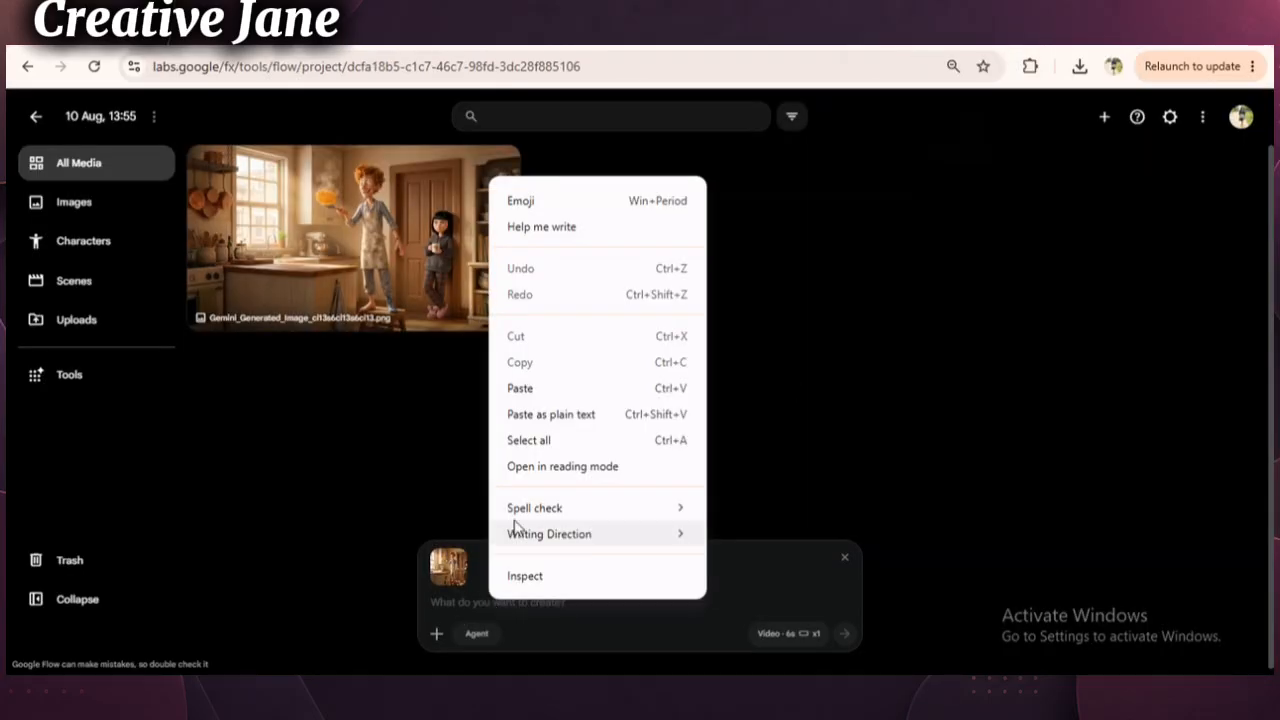
click(521, 388)
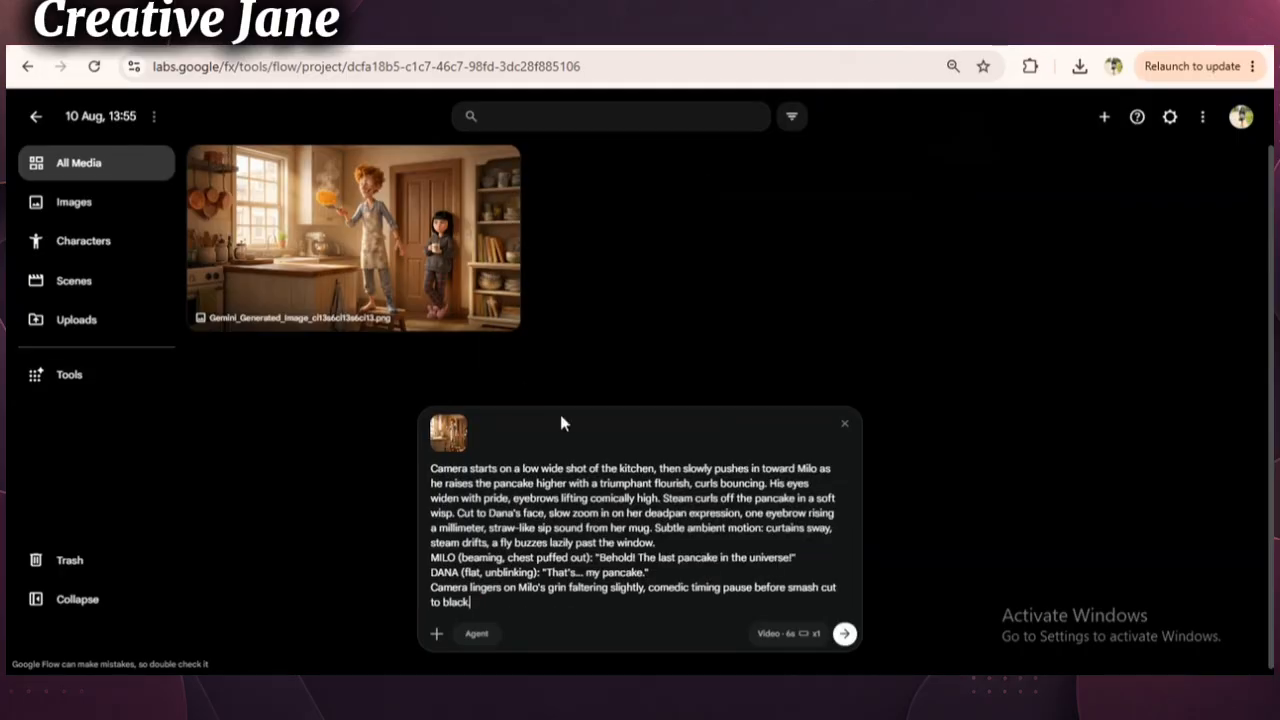
- Set the video model to Veo 3.1 - Lite and generate the Scene 1 video
click(768, 634)
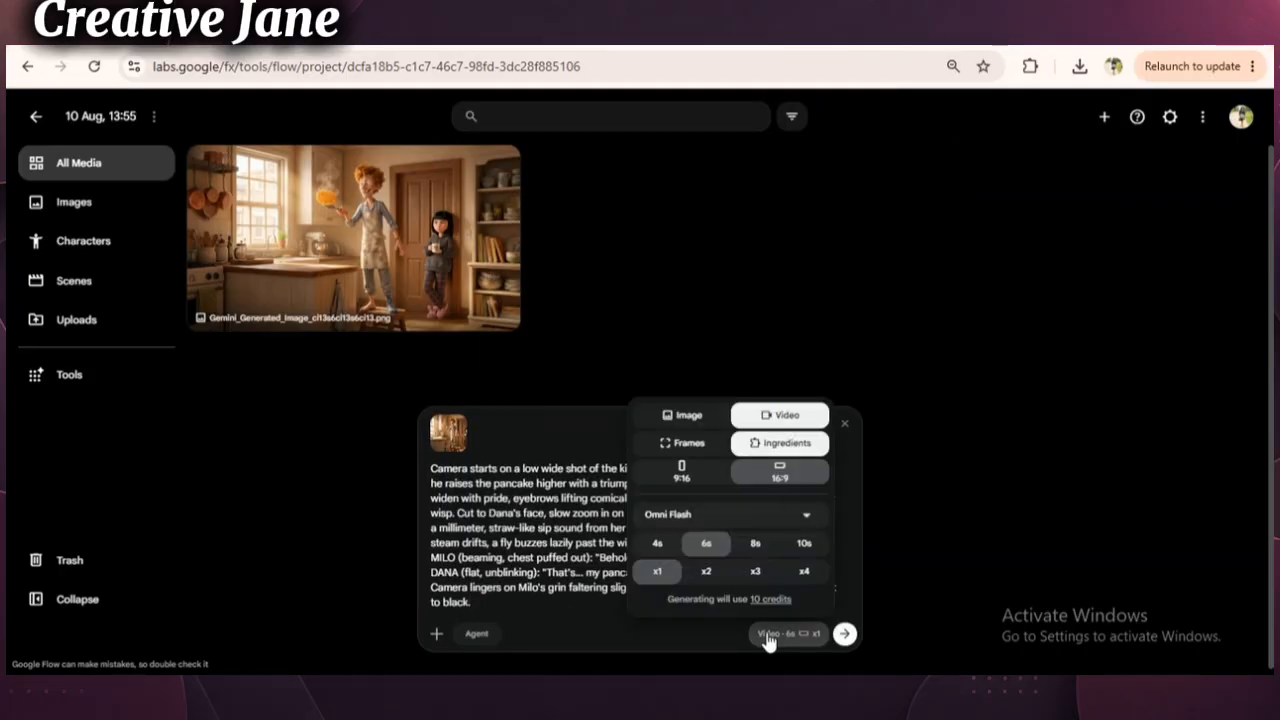
scroll(769, 642, up, 2)
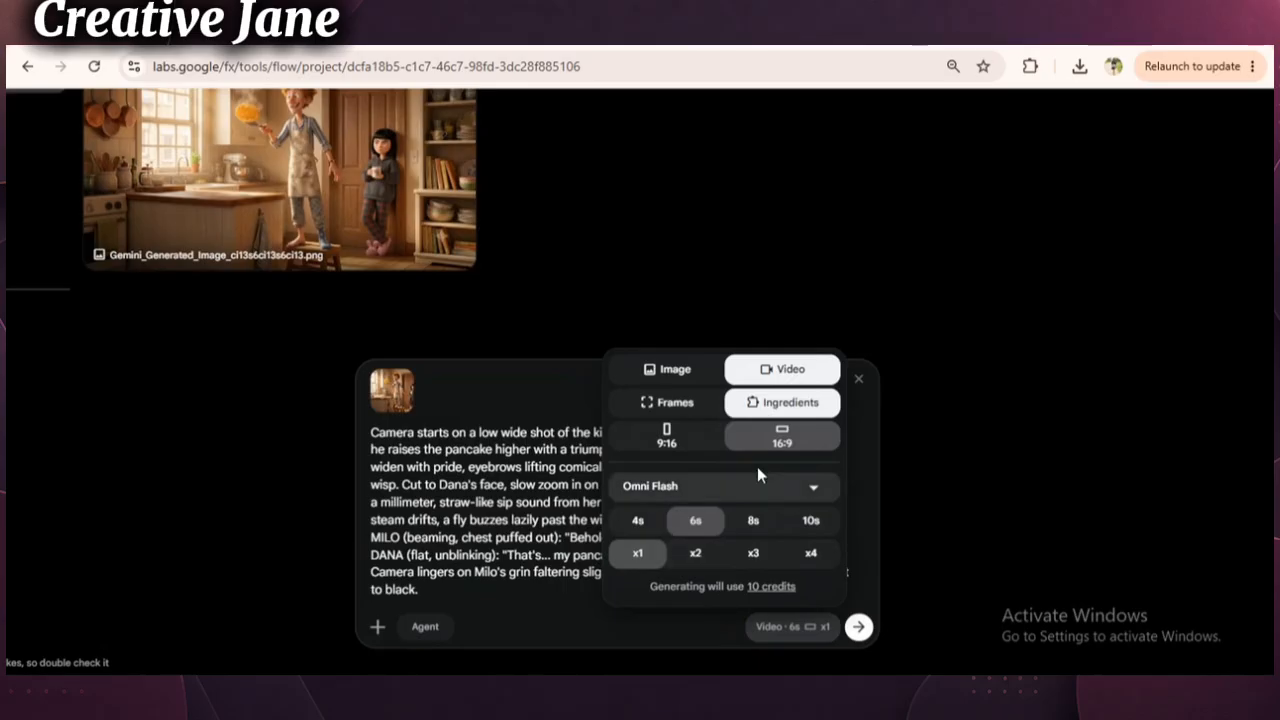
click(803, 487)
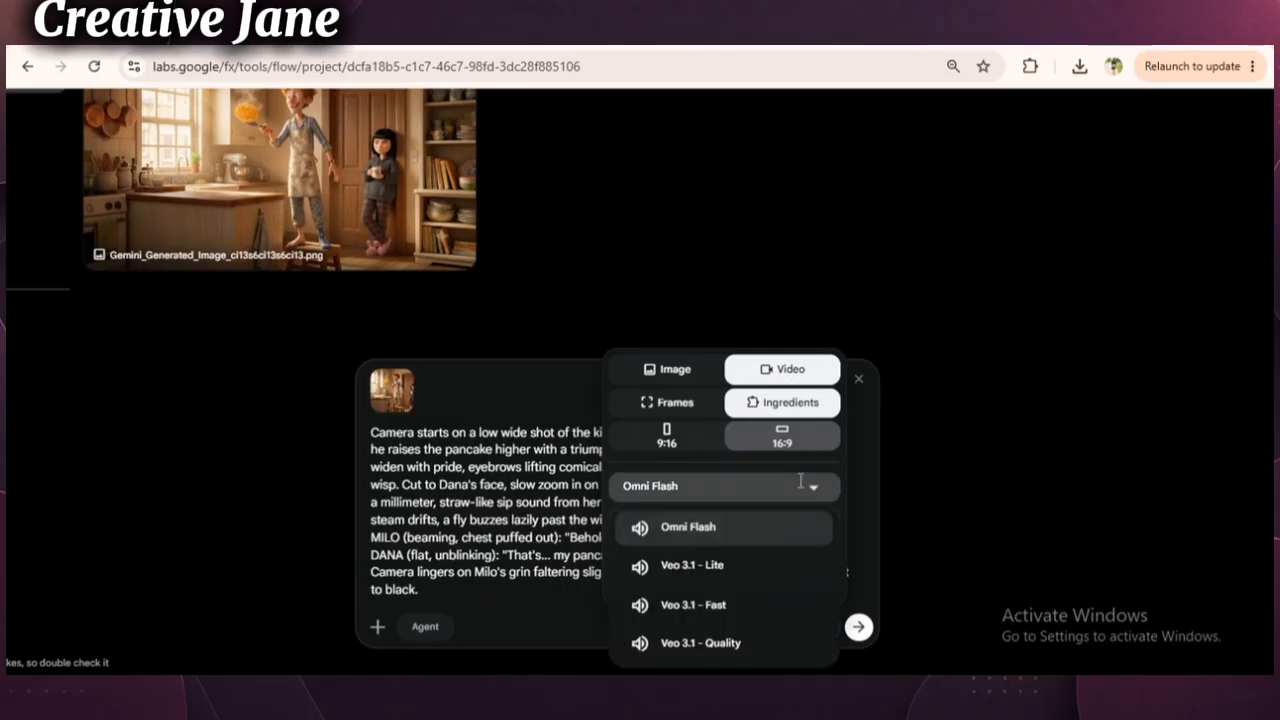
click(727, 567)
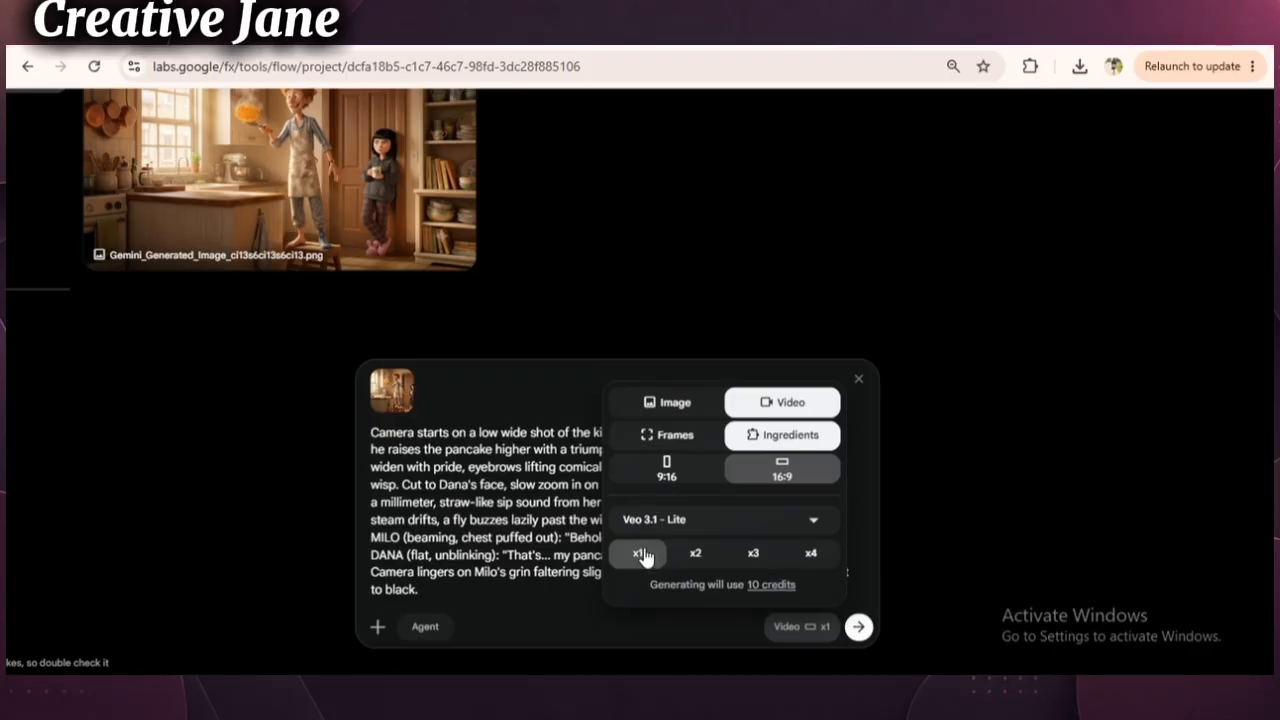
click(858, 627)
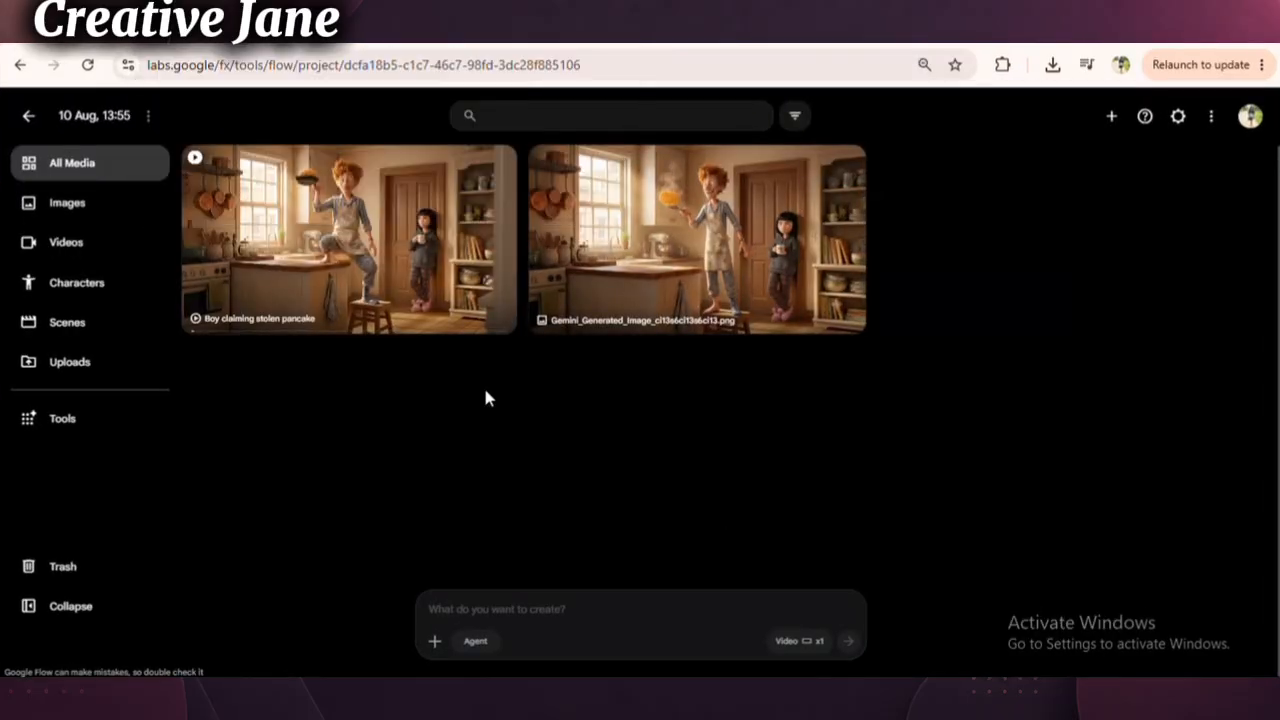
- Play the generated Scene 1 clip, then upload the Scene 2 face-off image and attach it to a new prompt
click(383, 262)
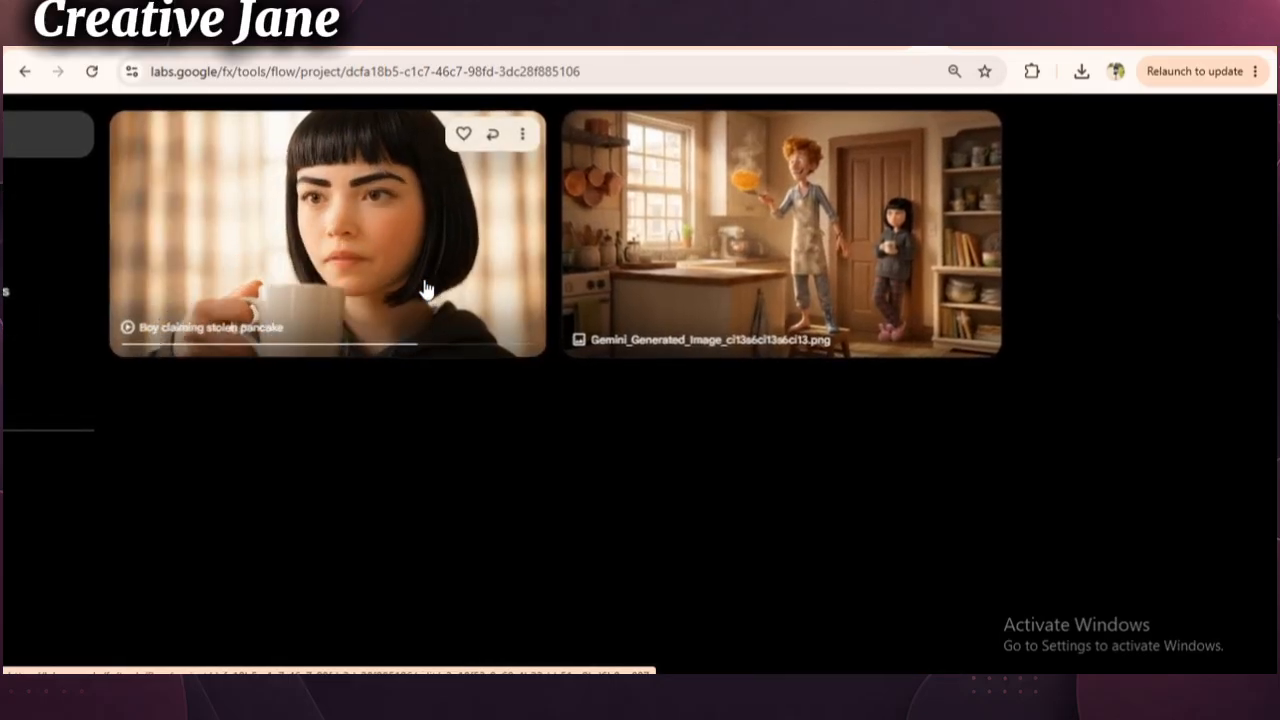
click(435, 646)
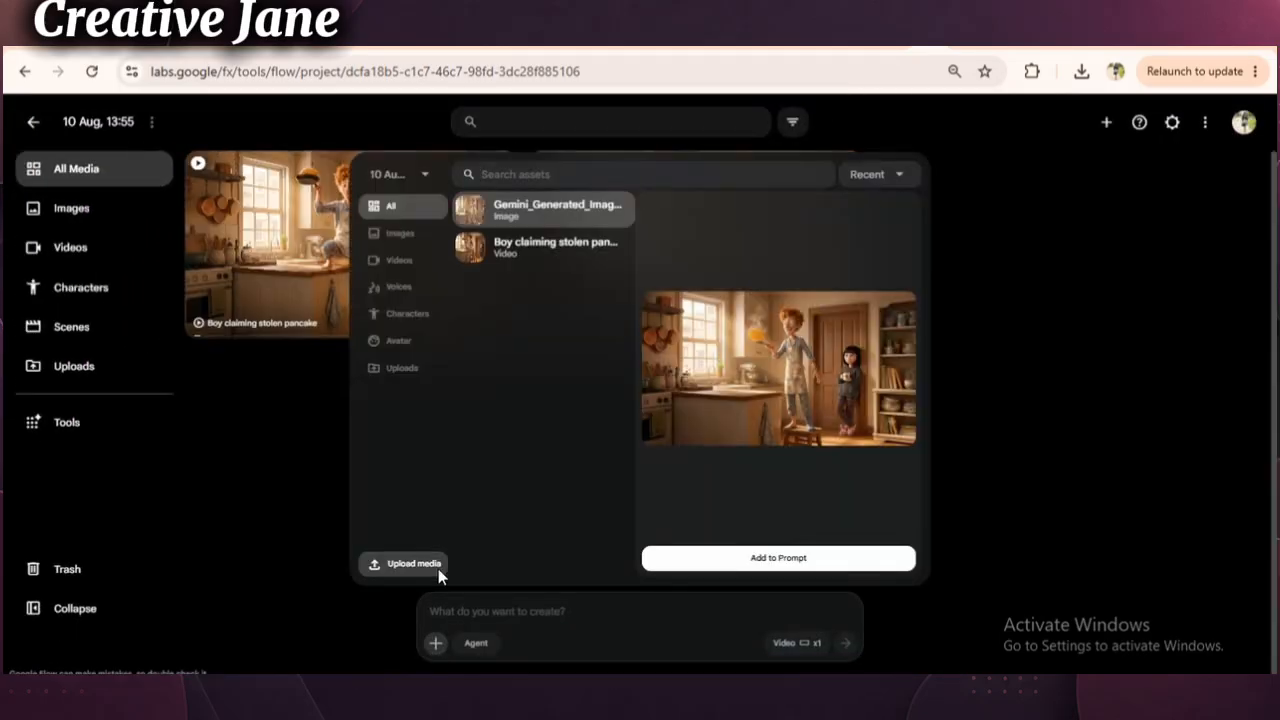
click(410, 564)
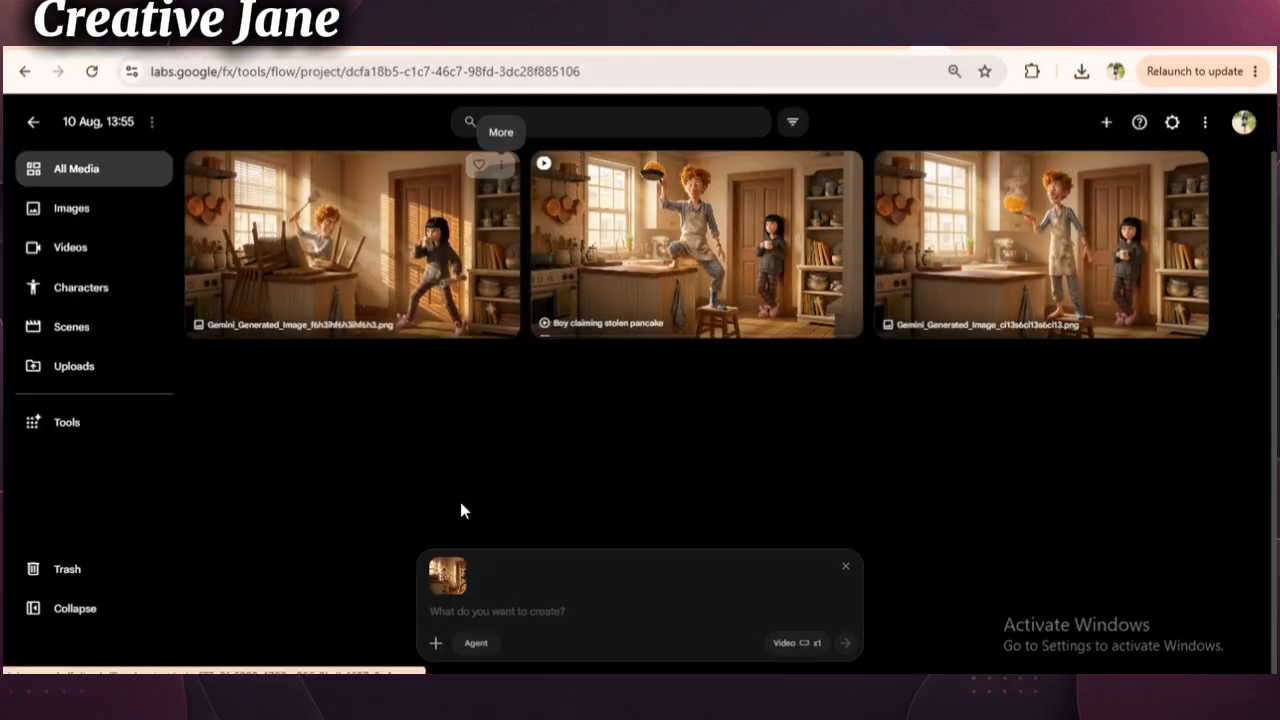
- Paste the Scene 2 circling-dolly animation prompt, append an instruction not to change their faces from the reference image, and generate the video
right_click(494, 612)
click(520, 403)
key(shift+Return)
click(797, 643)
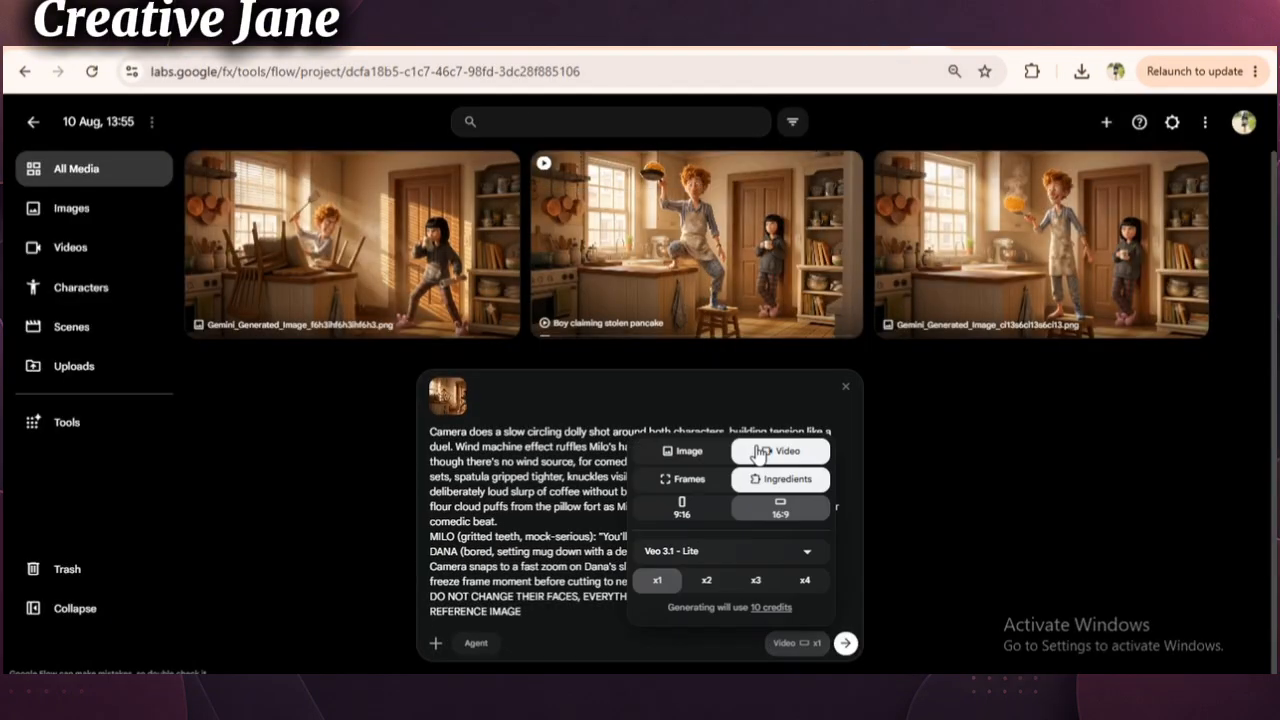
click(846, 643)
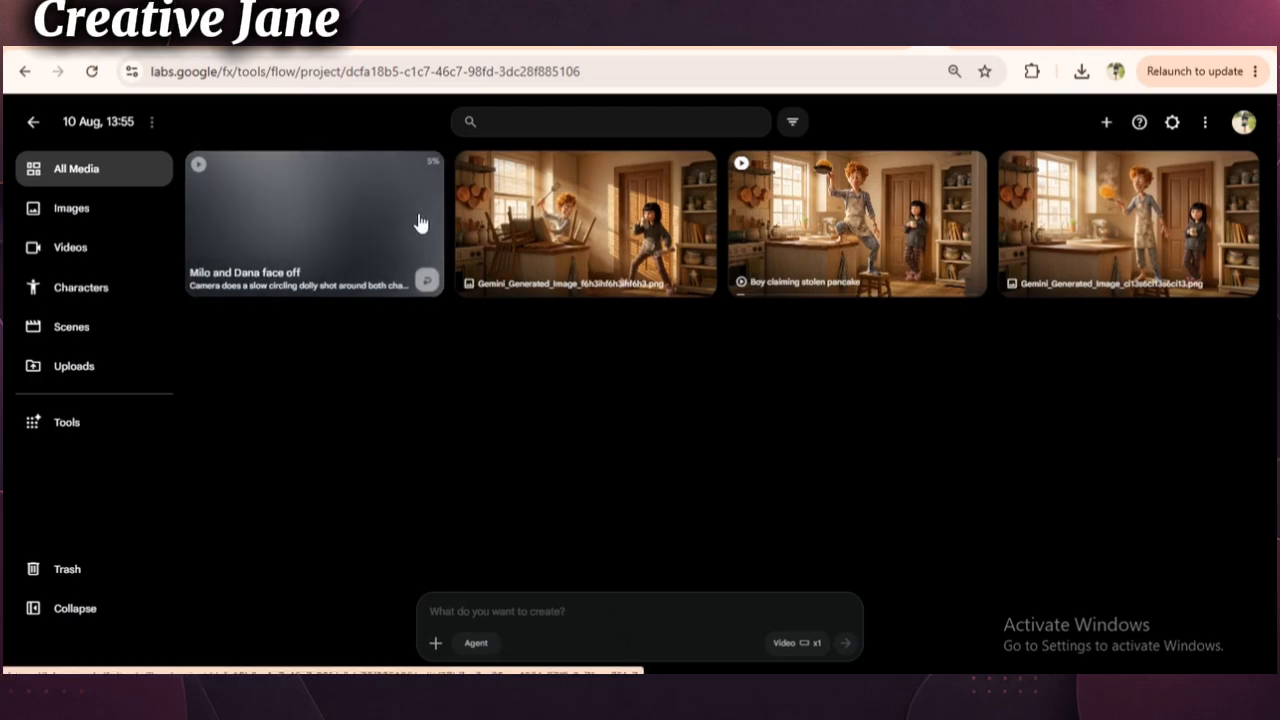
- Open the generated Scene 2 face-off clip and play it through
click(519, 221)
click(541, 436)
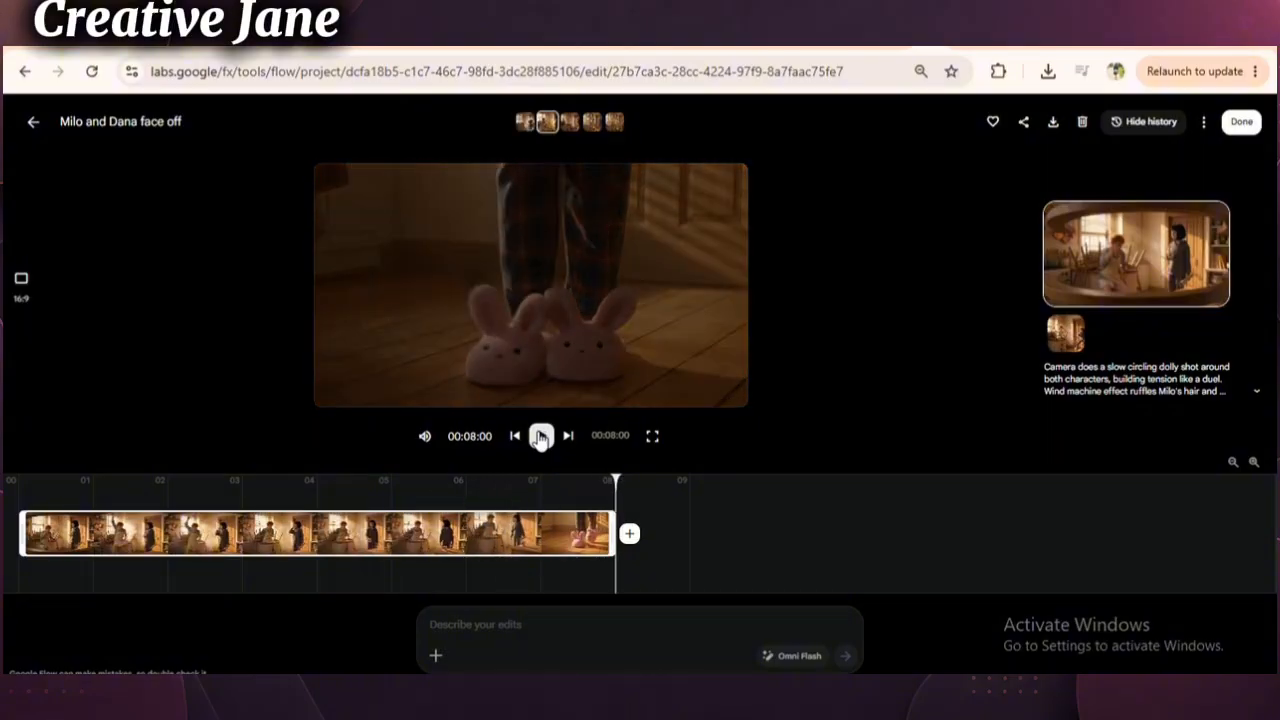
click(540, 436)
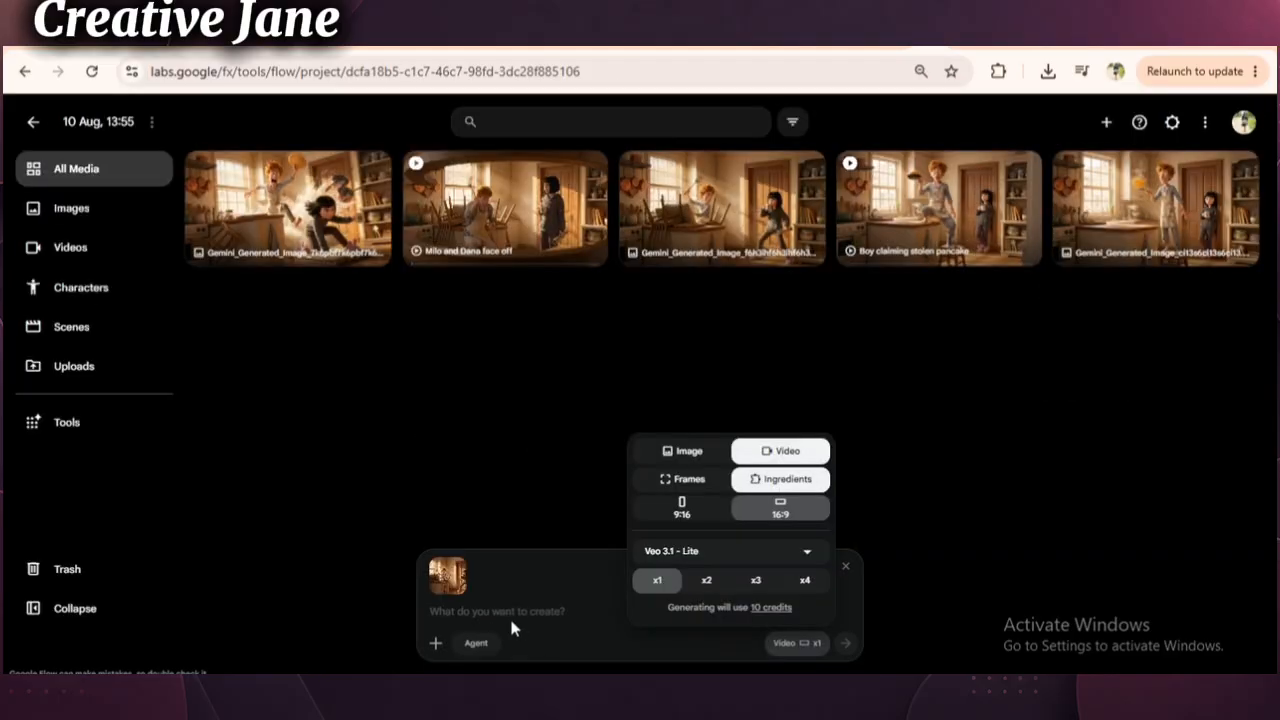
- Regenerate the Scene 2 face-off video from the re-pasted animation prompt and attached reference image, and play the newest clip
click(509, 627)
right_click(509, 627)
click(531, 397)
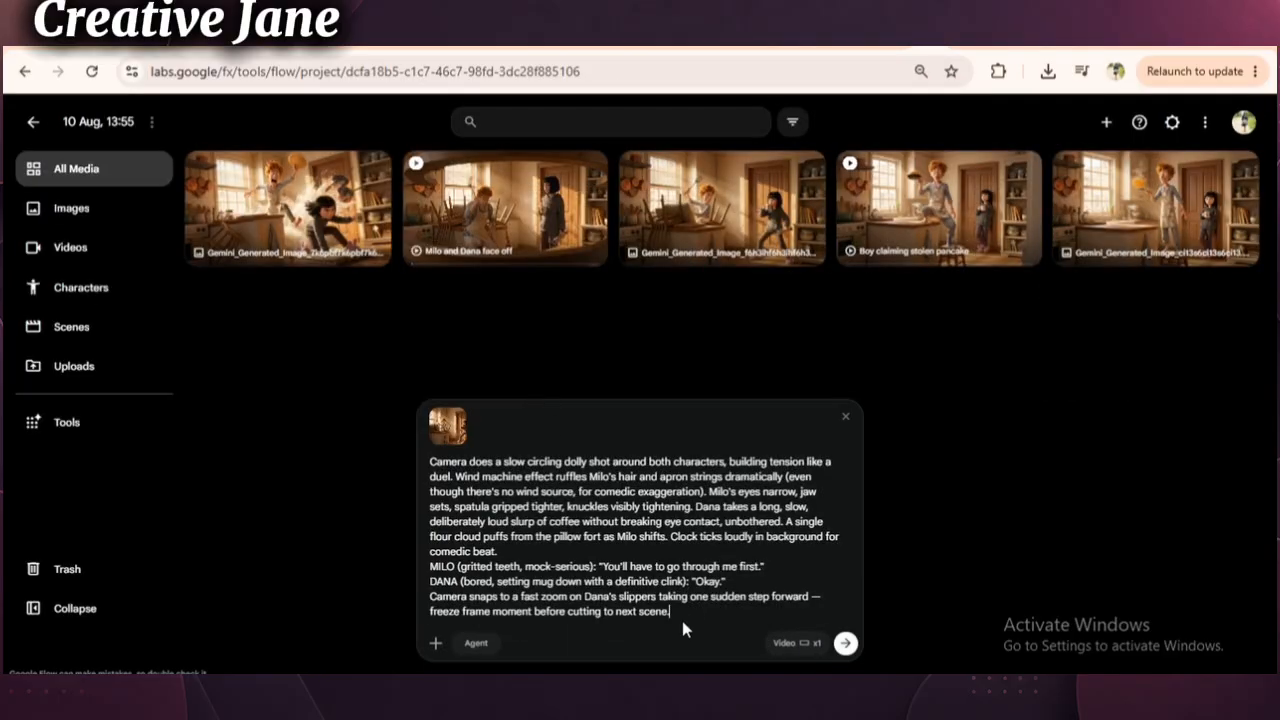
key(shift+Return)
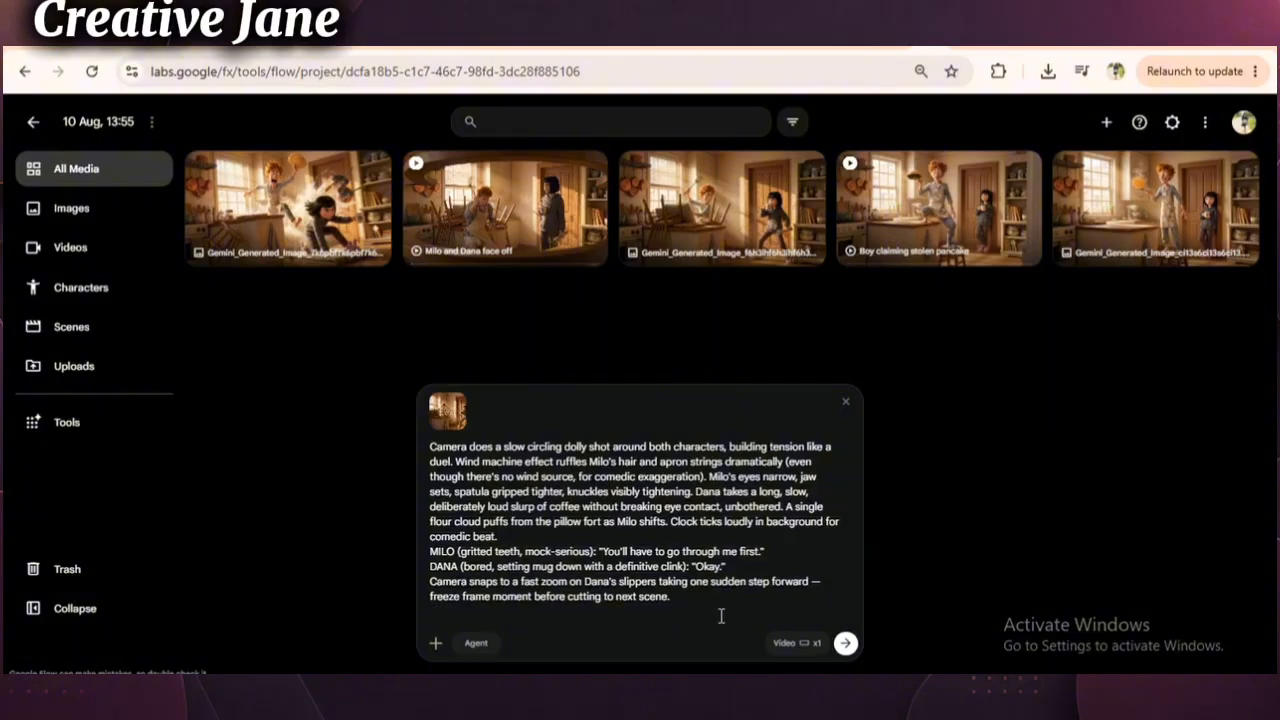
click(843, 648)
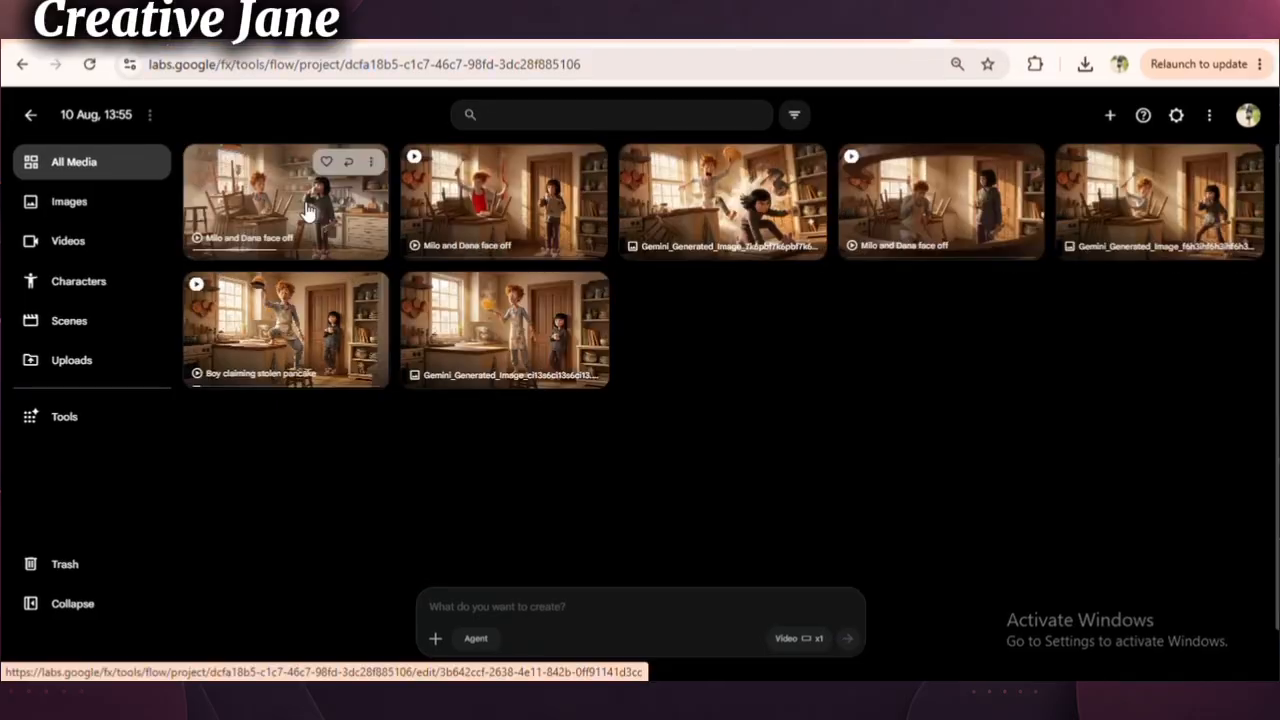
click(307, 207)
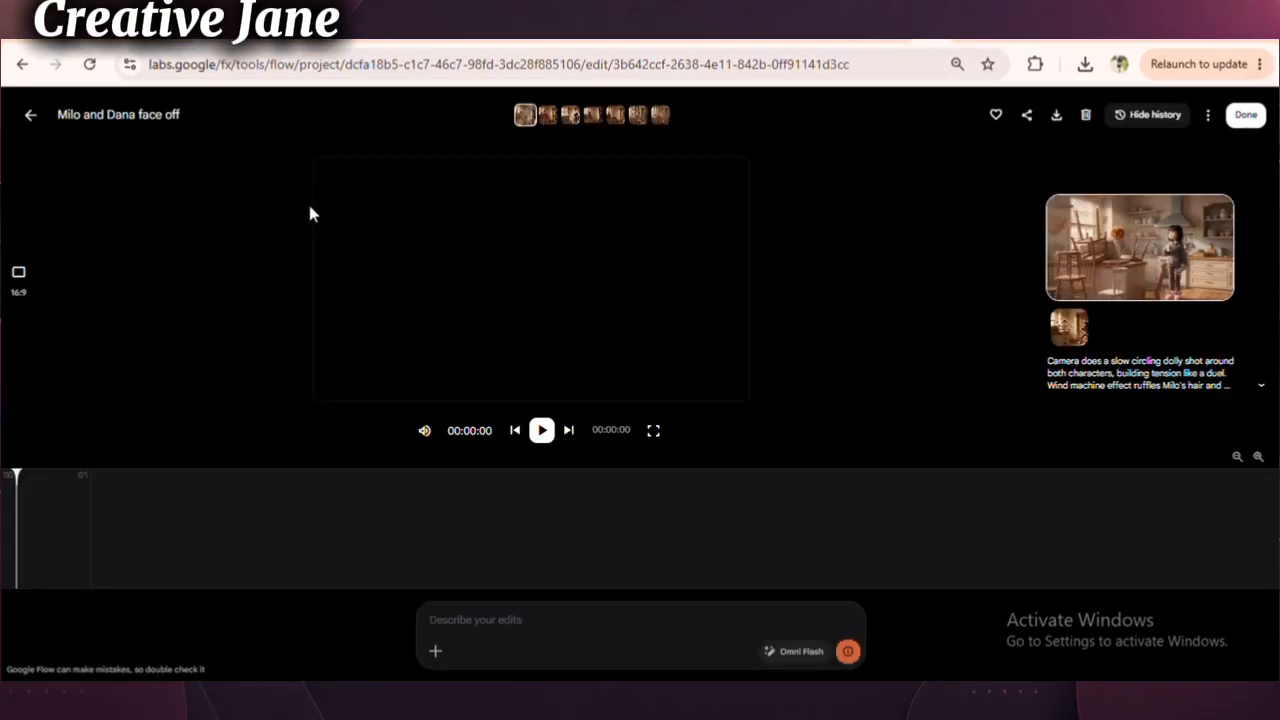
click(541, 430)
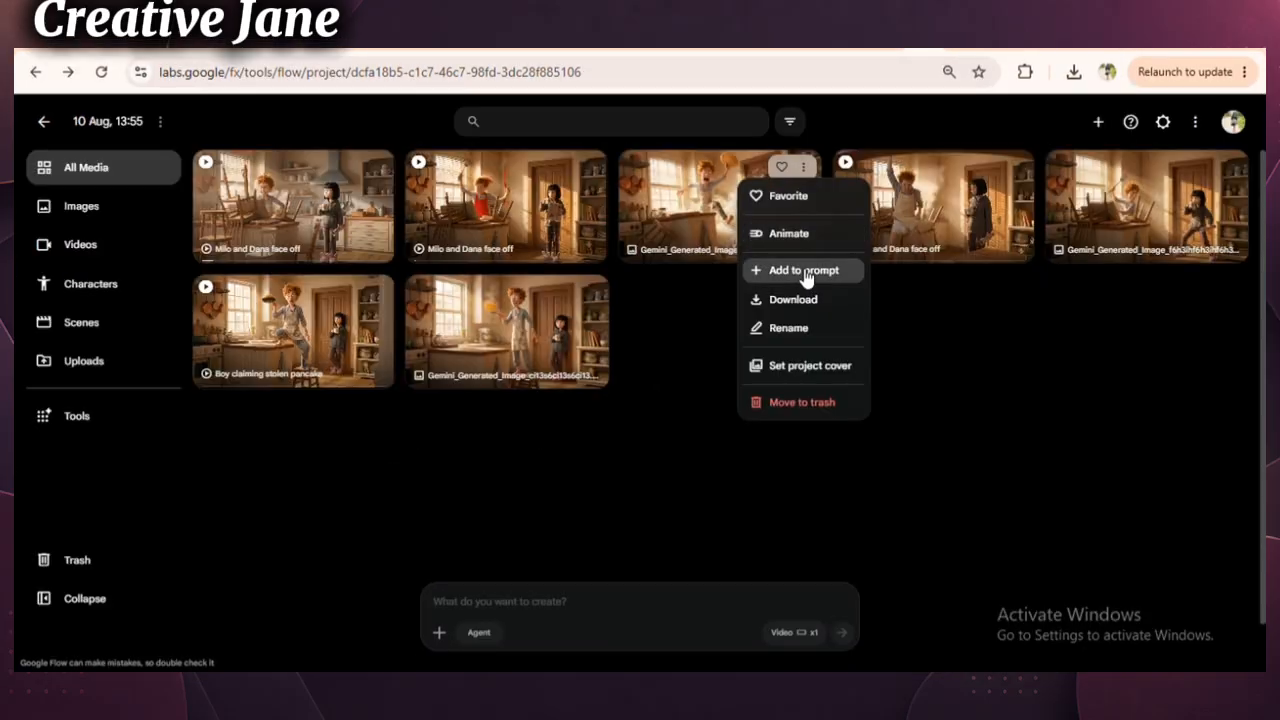
- In the Claude chat, copy the character and visual consistency lock text and return to Google Flow
click(870, 48)
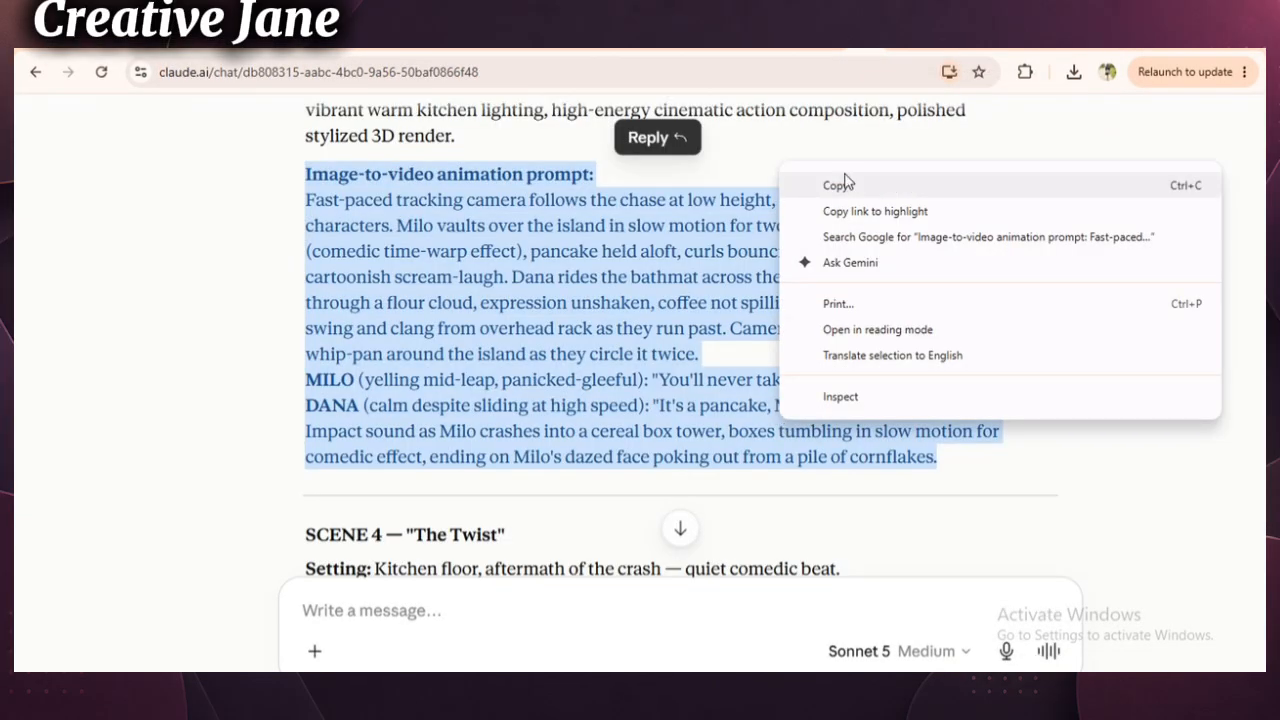
click(757, 183)
click(922, 48)
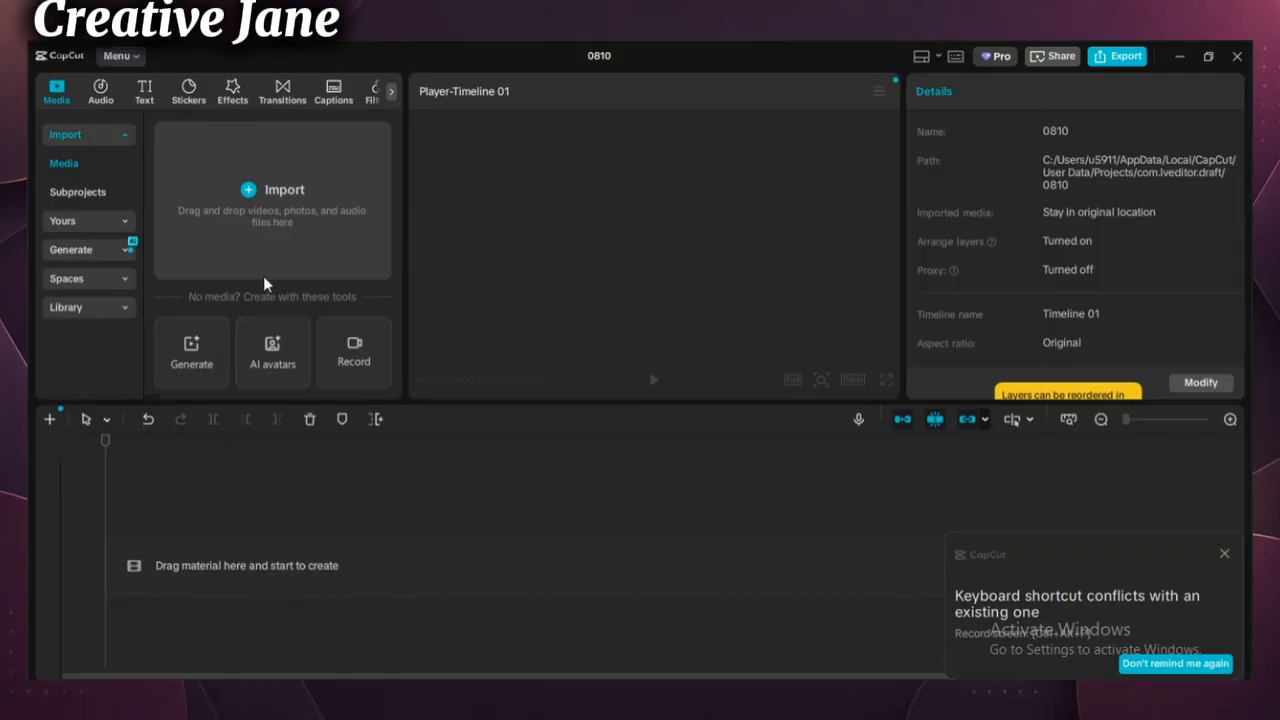
- In CapCut, import the stolen pancake, face-off and pancake chase clips and place them on the timeline in scene order
click(264, 279)
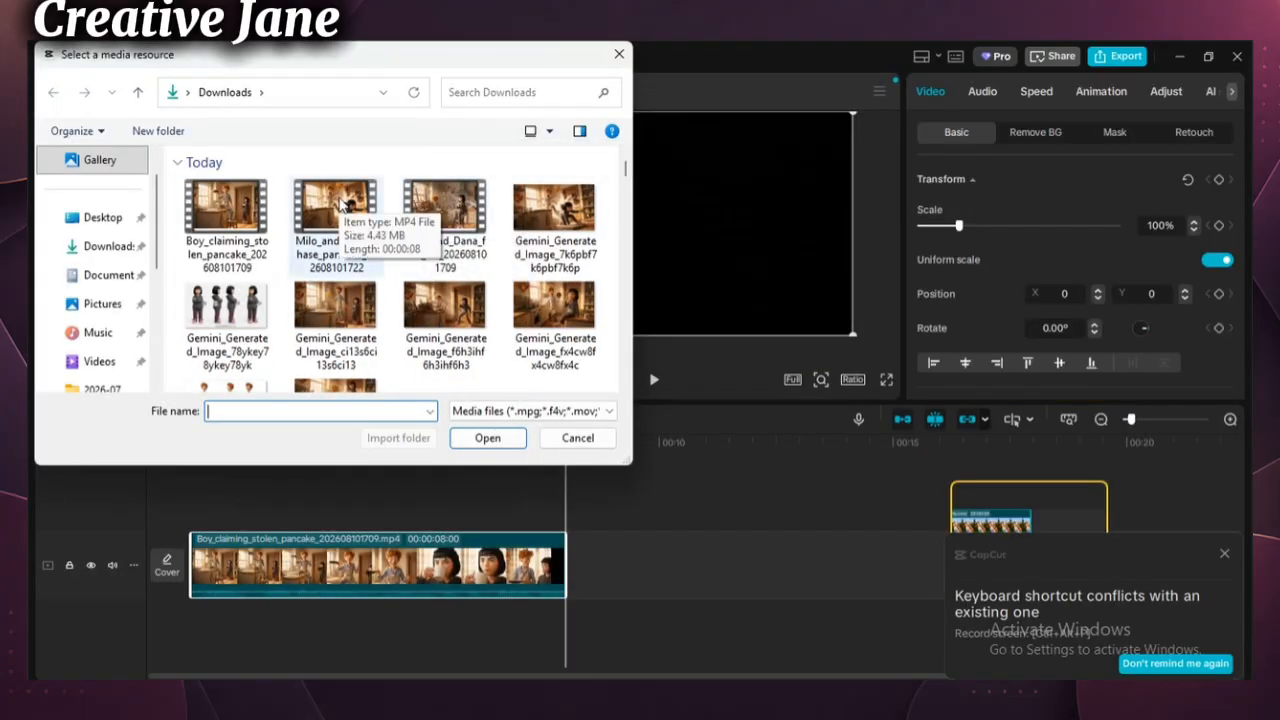
double_click(444, 210)
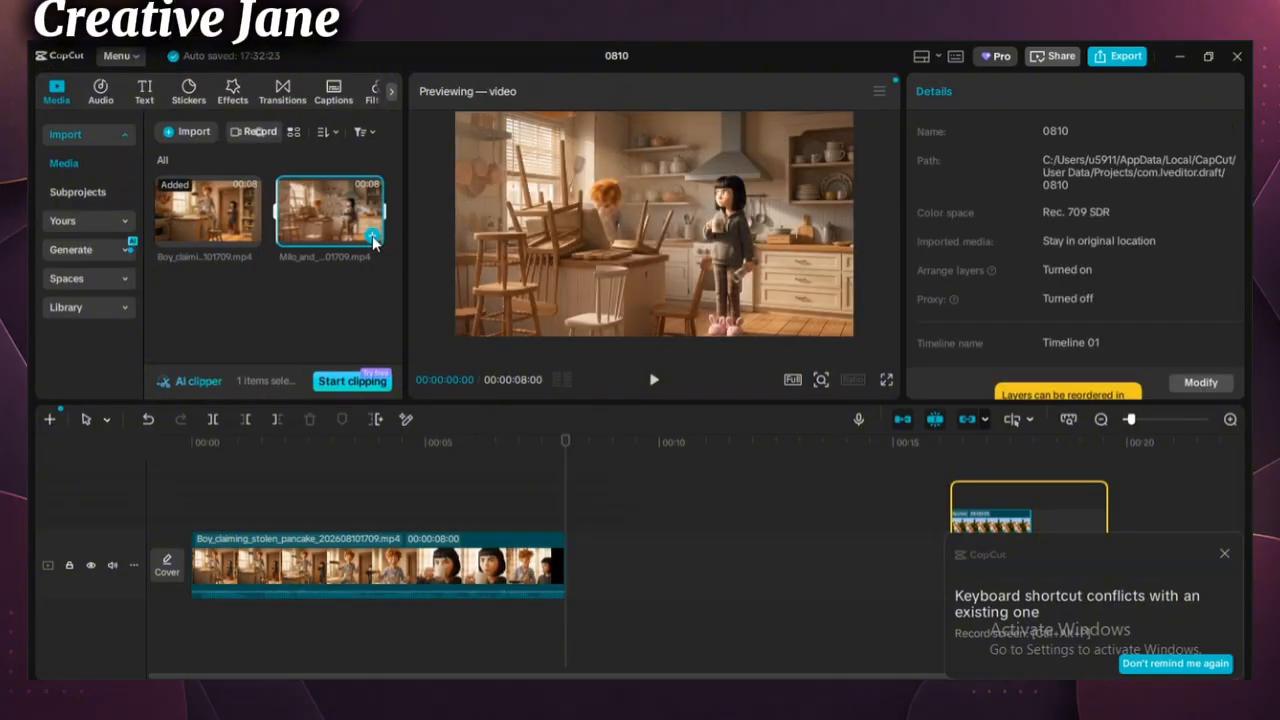
click(372, 238)
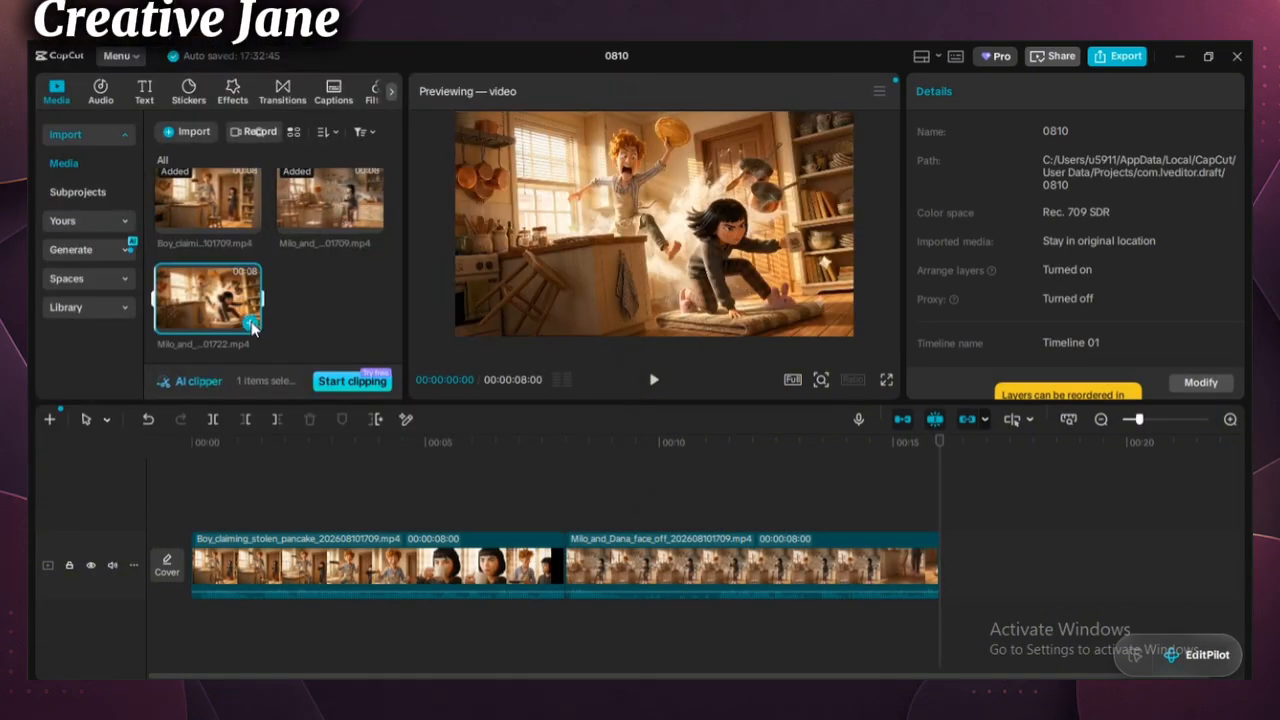
click(250, 323)
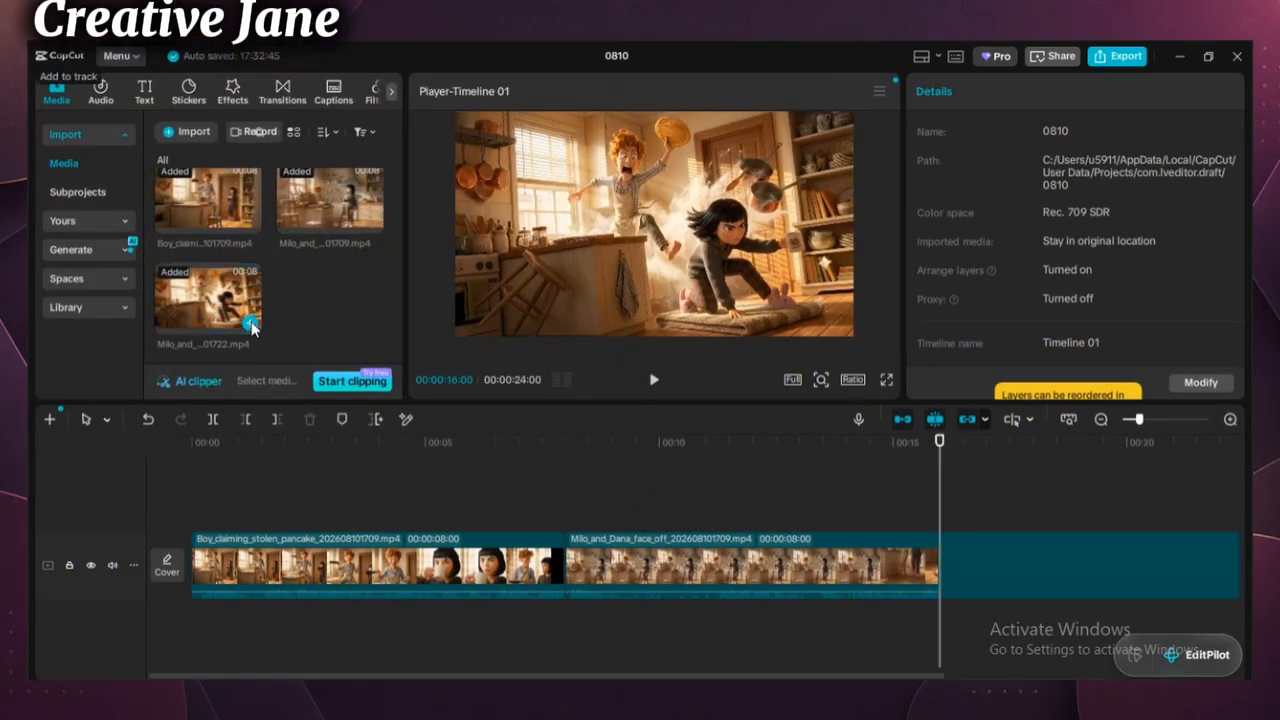
- Play the assembled three-clip timeline from the start and open the export settings
key(Home)
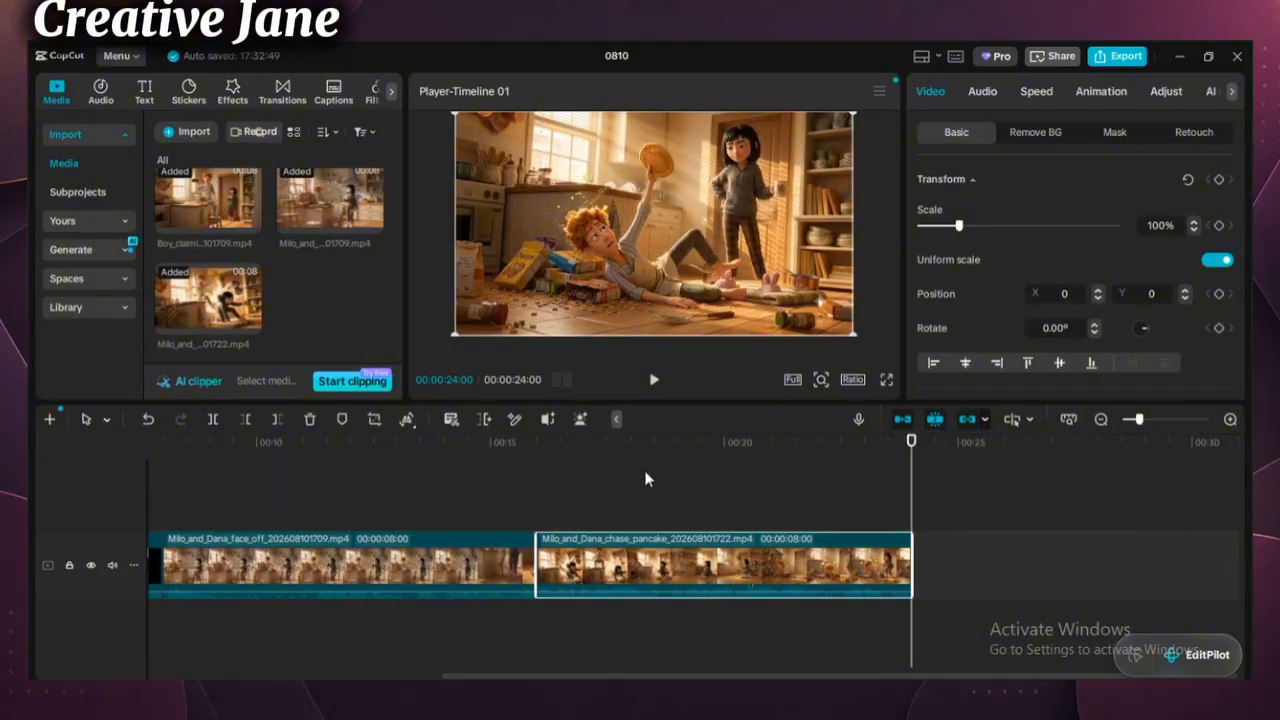
click(1120, 55)
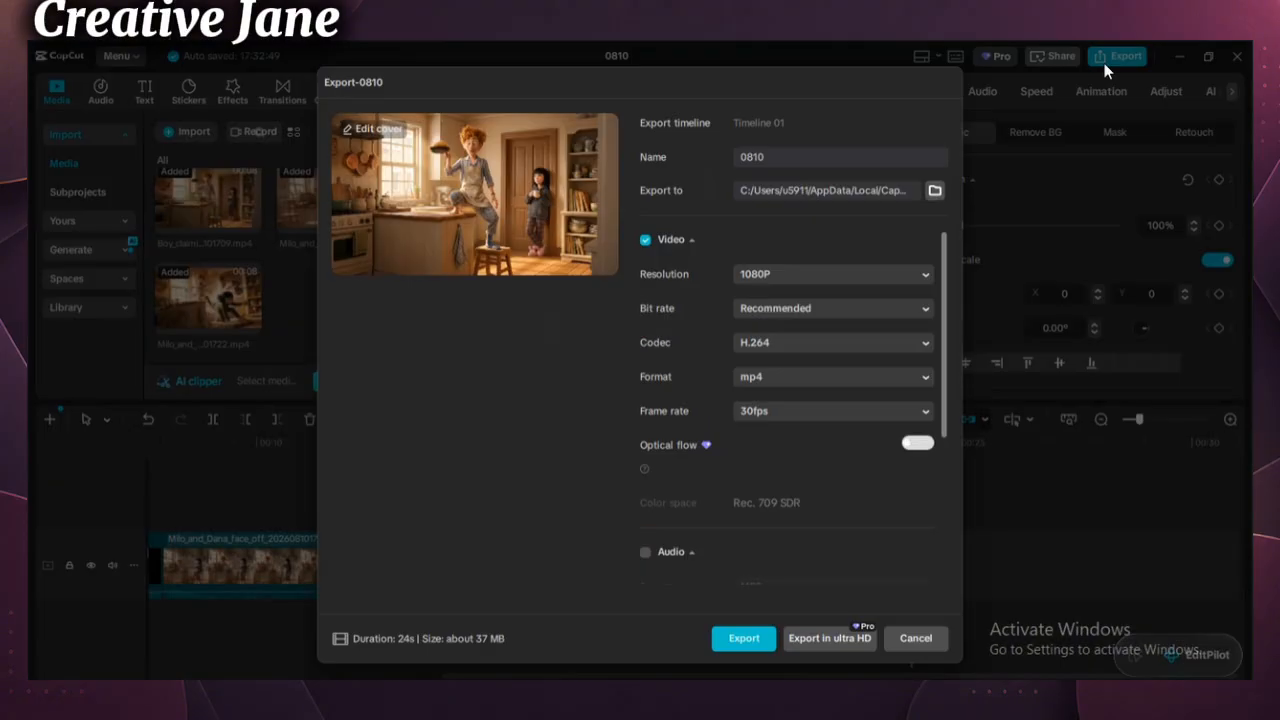